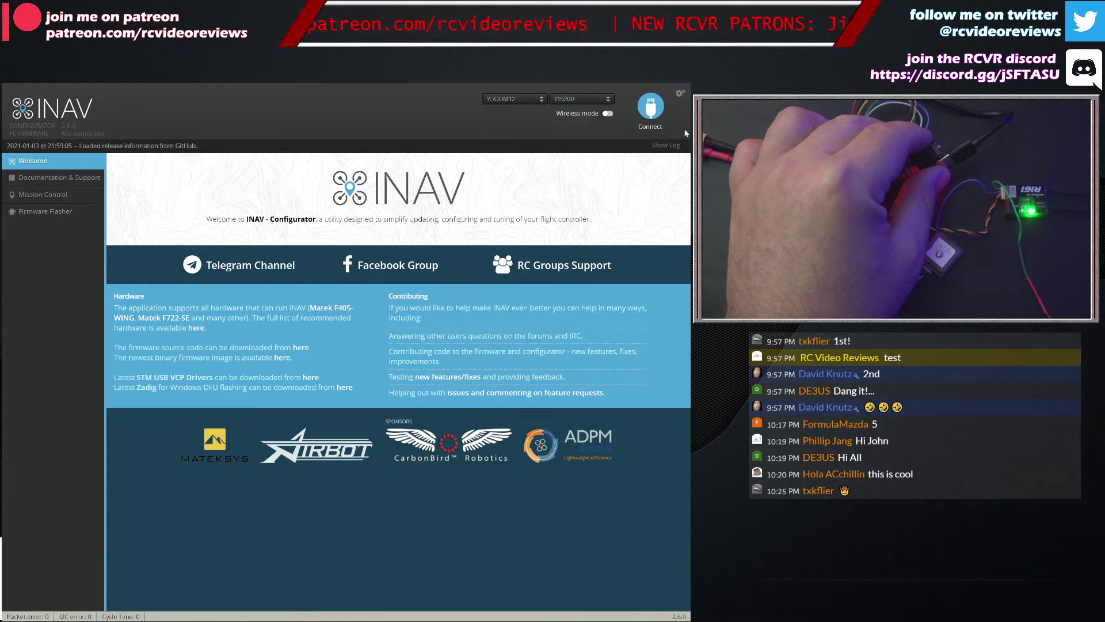
Step: Connect to the flight controller on COM12 at 115200 baud and run the version command in the CLI
click(653, 113)
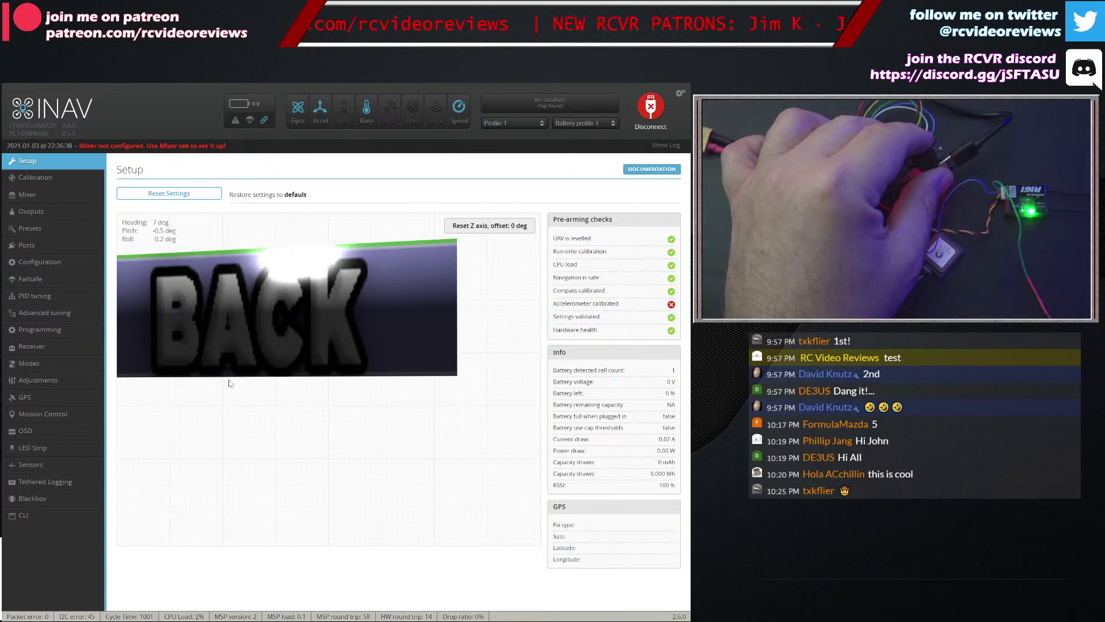
click(30, 513)
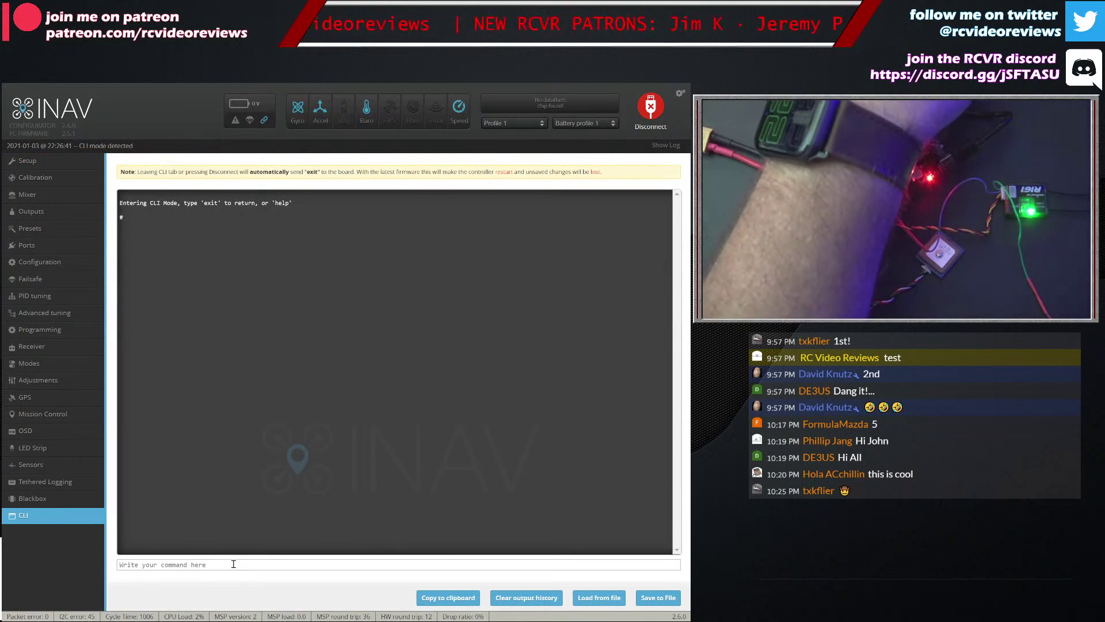
text(ersion)
key(Return)
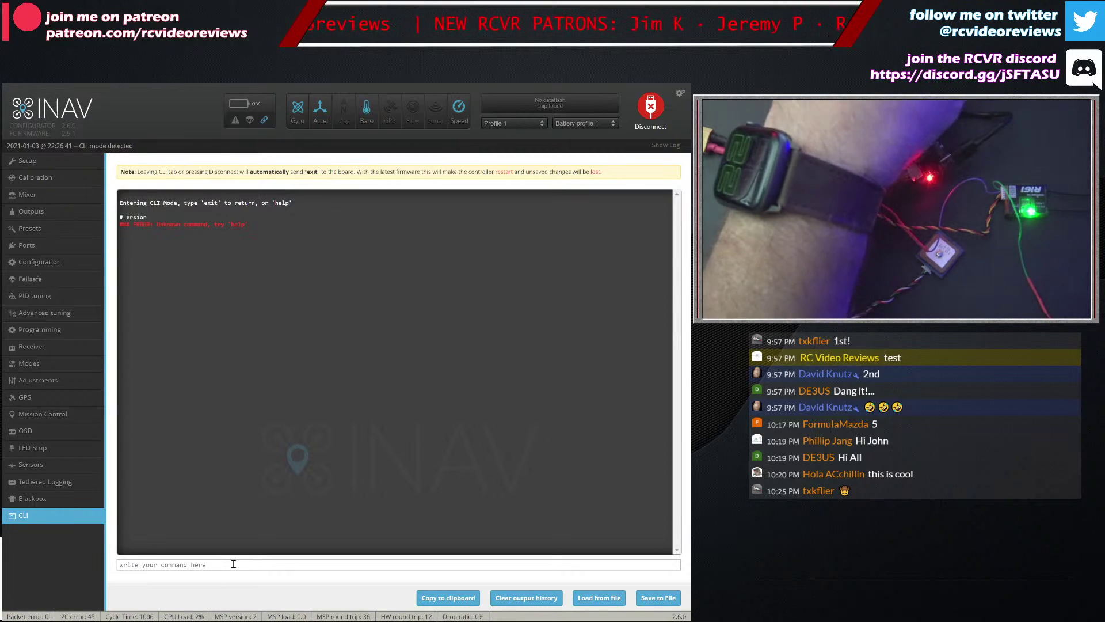
text(version)
key(Return)
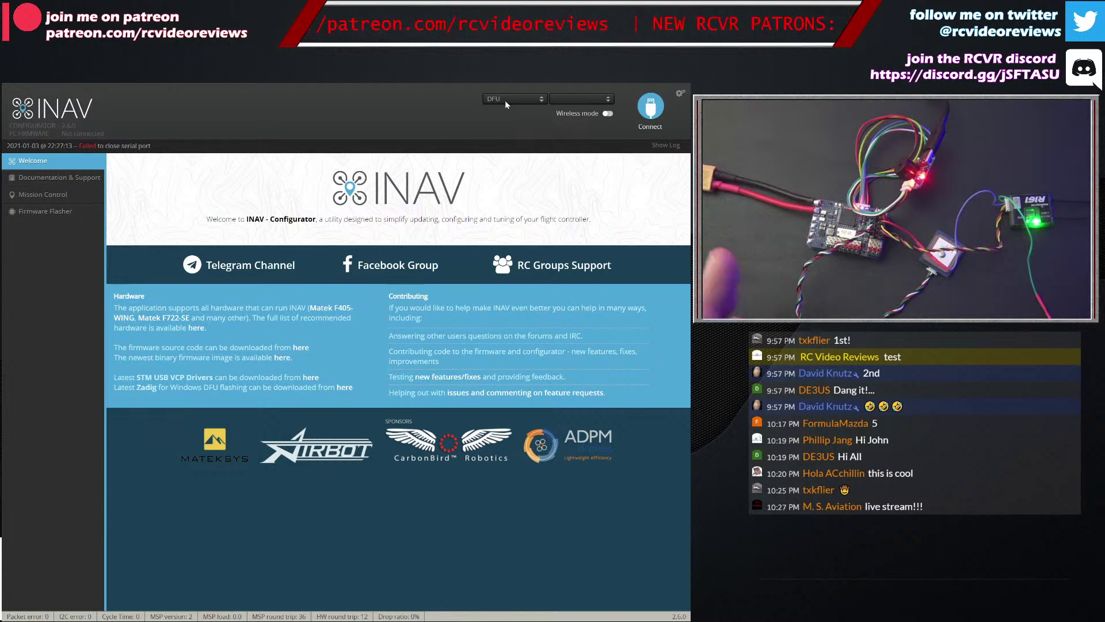
Step: Load INAV 2.6.0 online for MATEKF722WPX and flash it with no reboot sequence and full chip erase enabled
click(27, 212)
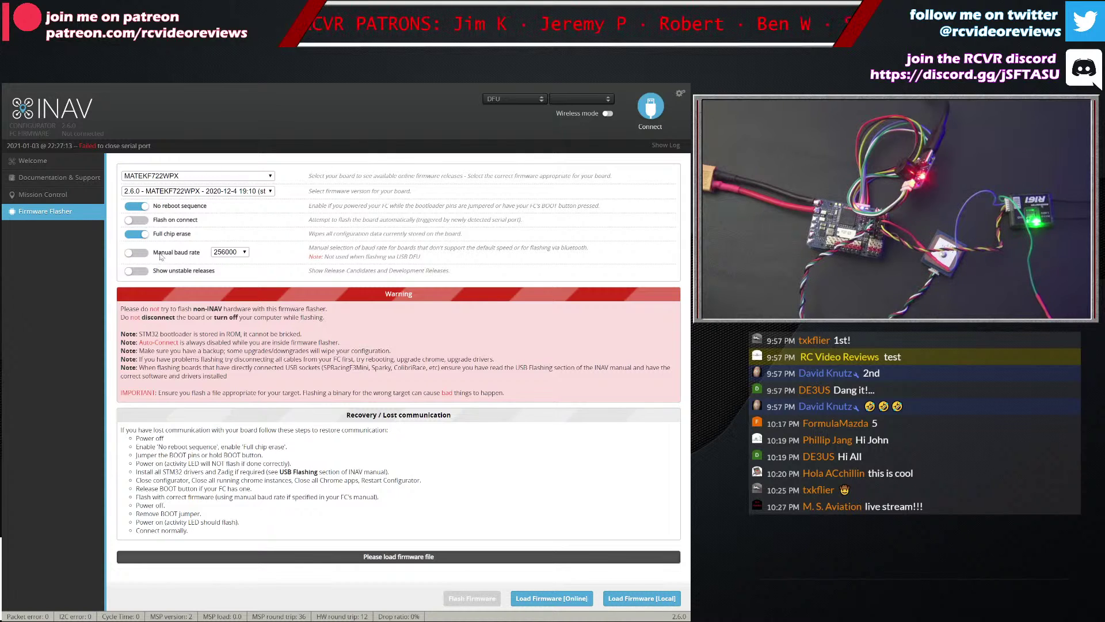
click(551, 598)
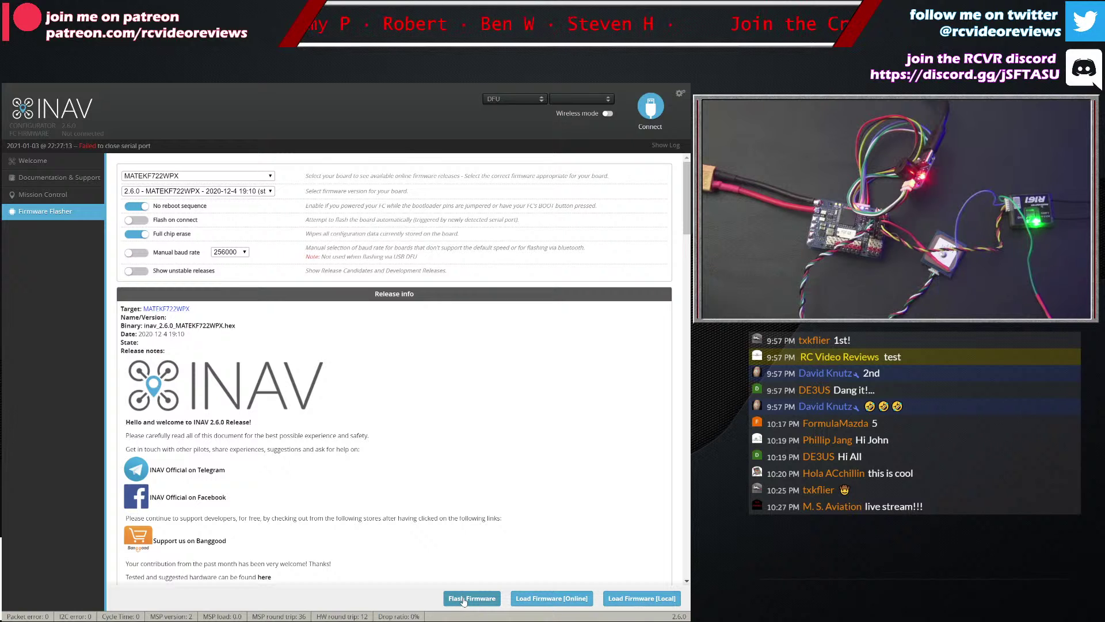
click(462, 599)
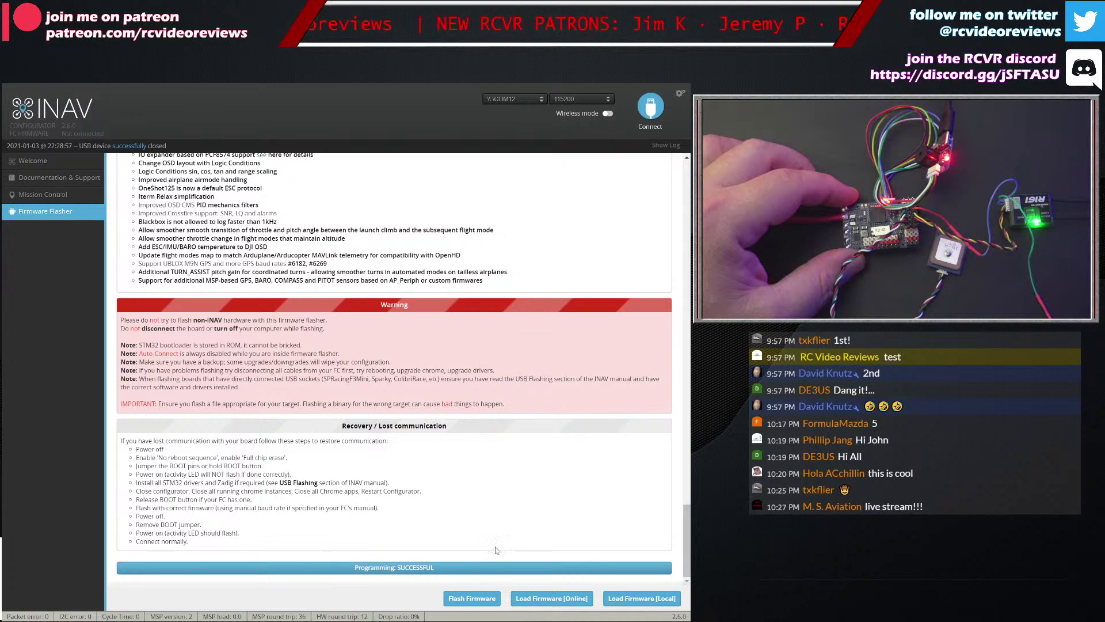
Step: Try to connect to the reflashed flight controller on COM12 at 115200 baud
click(651, 106)
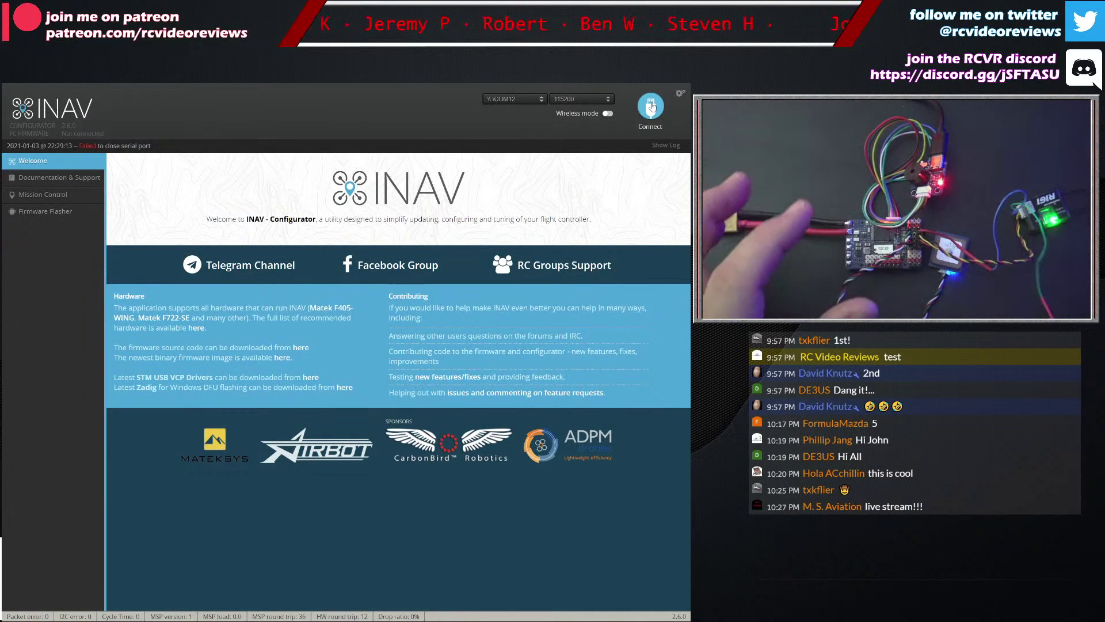
click(651, 105)
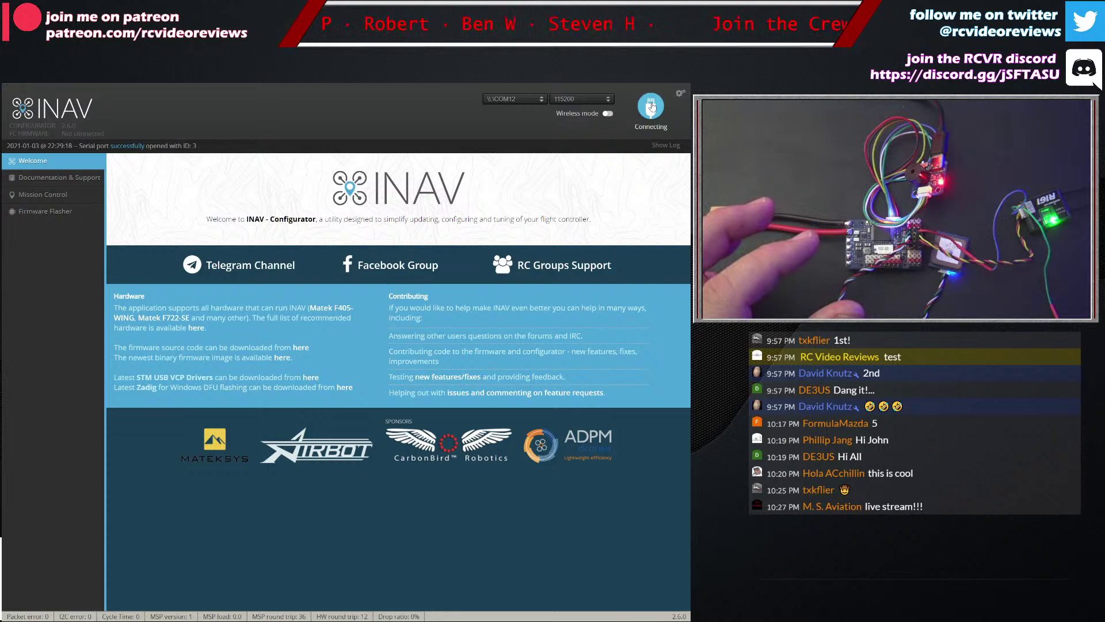
click(652, 107)
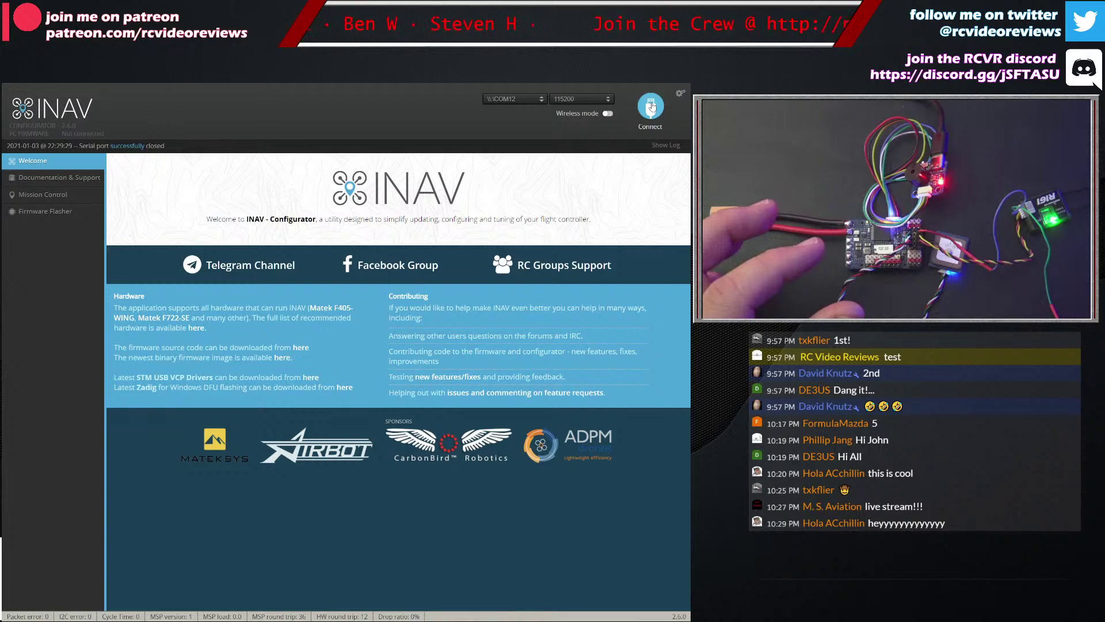
click(651, 107)
click(651, 107)
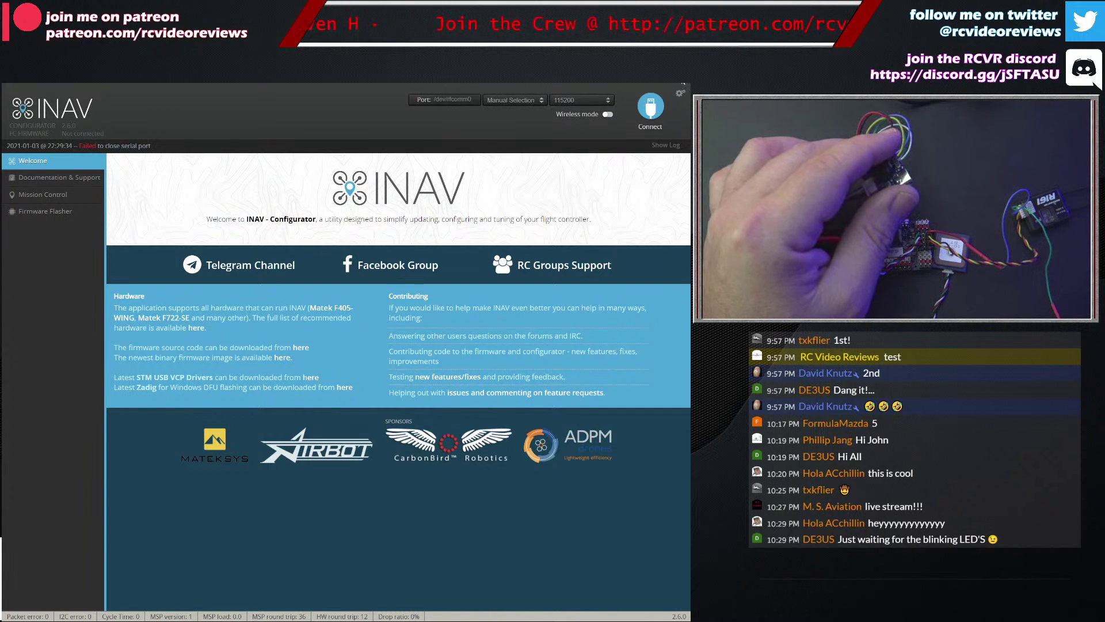
Step: Restart the configurator, reconnect to the flight controller and apply the Airplane default values
click(681, 78)
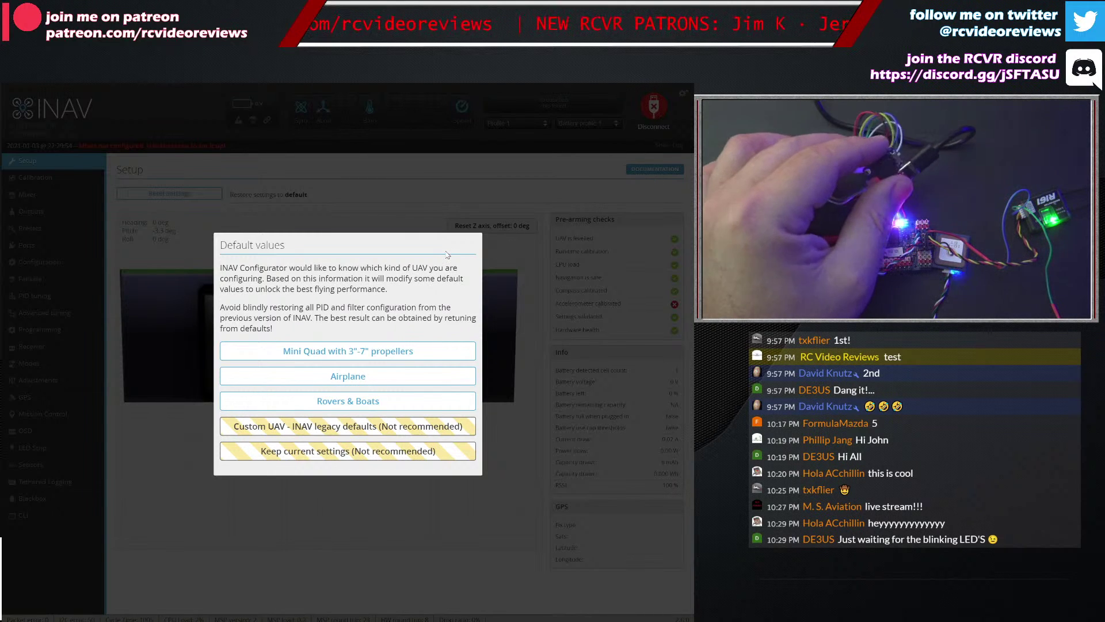
click(343, 380)
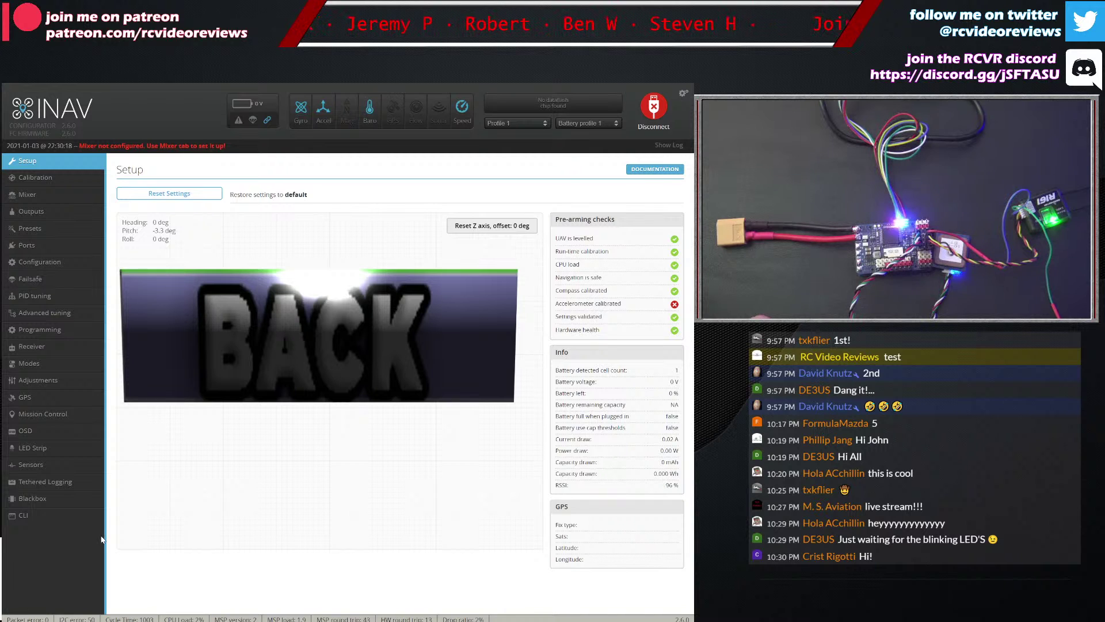
Step: Run the version command in the CLI on the reflashed board and highlight the firmware version number
click(65, 516)
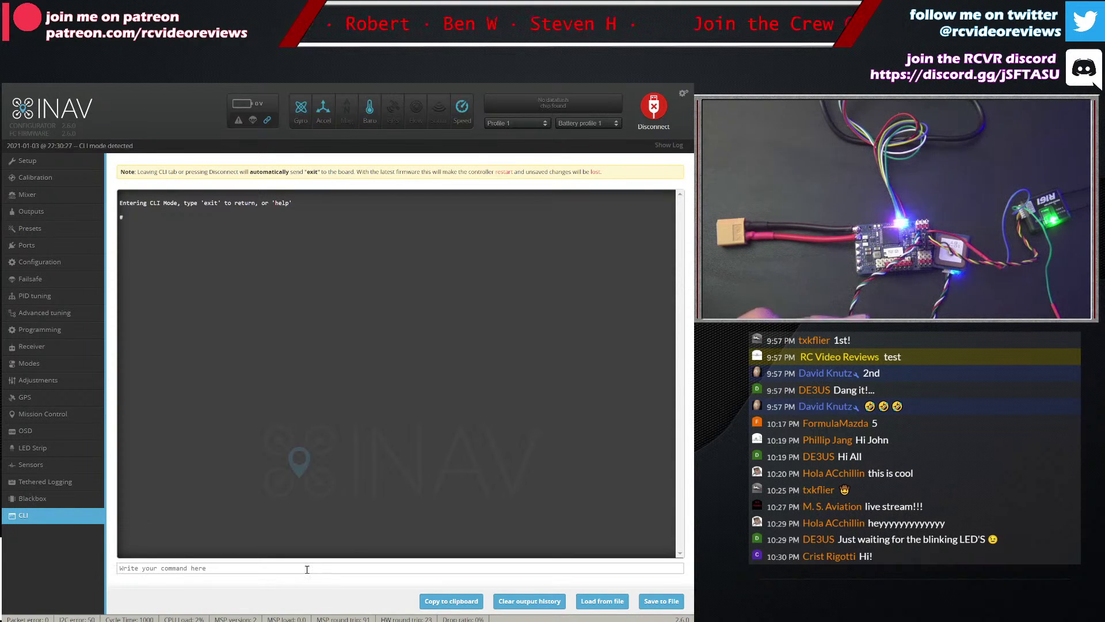
text(v)
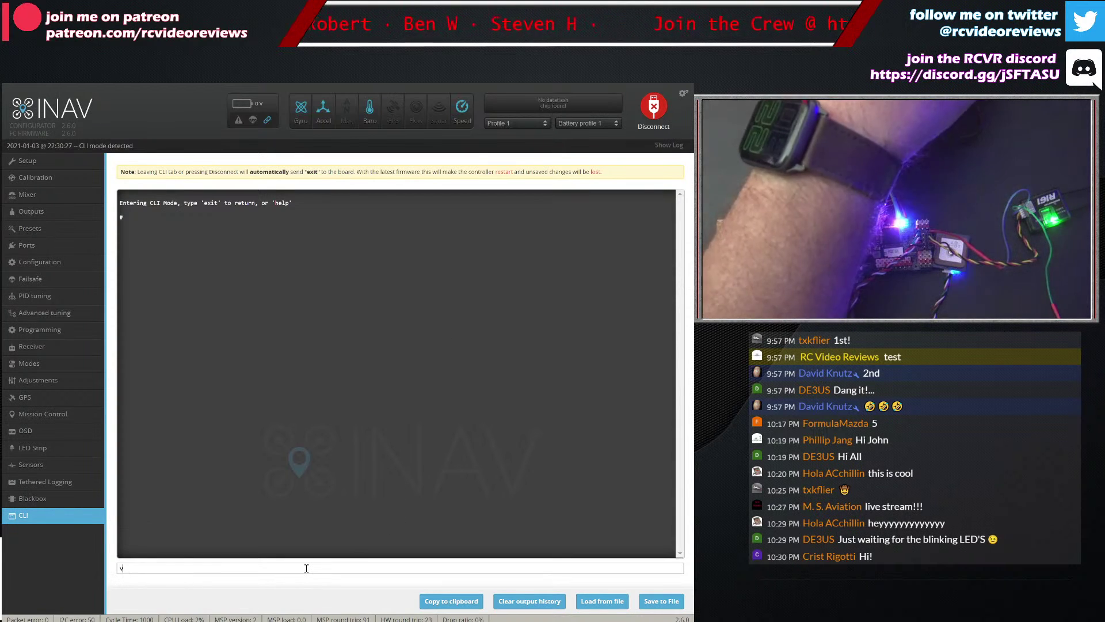
text(ersion)
key(Return)
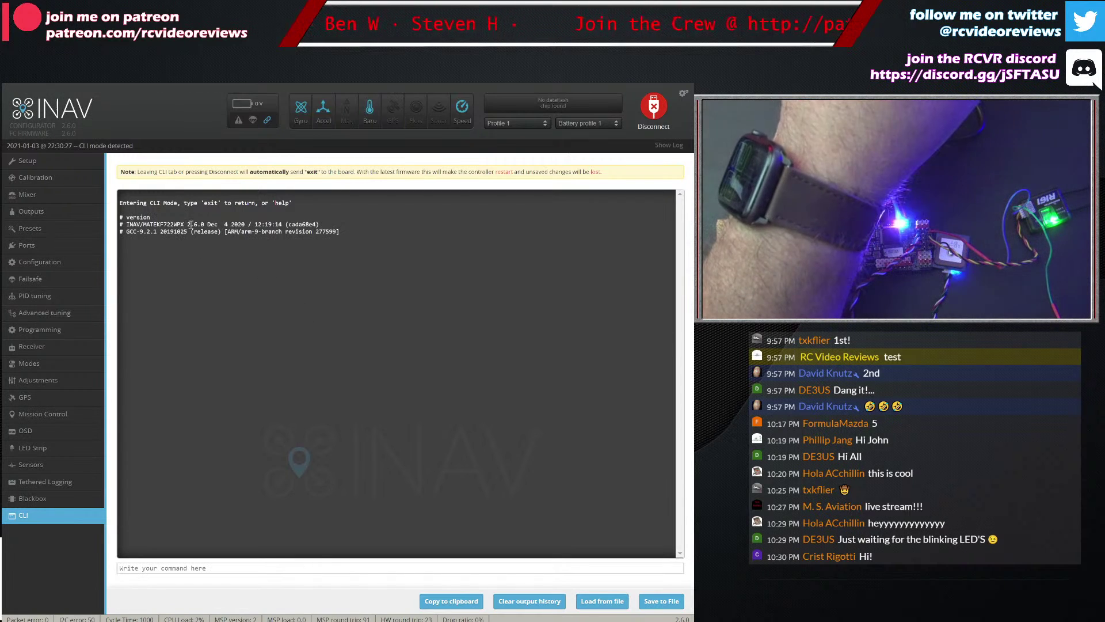
drag(188, 226, 206, 224)
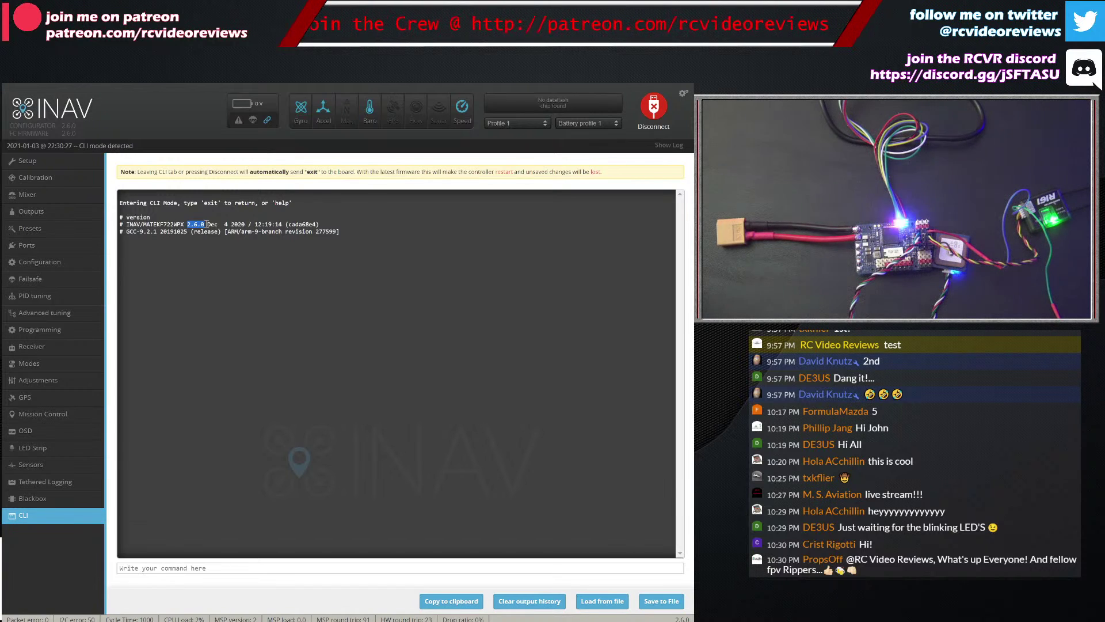
Step: Save the ports with Serial RX on UART2, FrSky OSD on UART6 and SmartPort telemetry on SOFTSERIAL1, and check the receiver channels
click(30, 254)
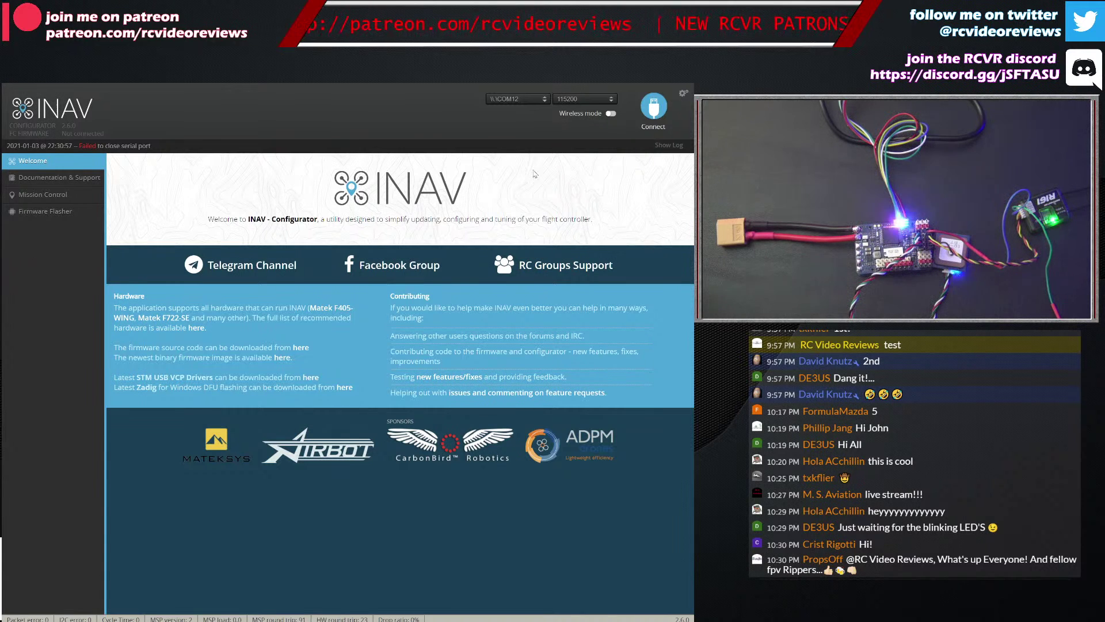
click(648, 110)
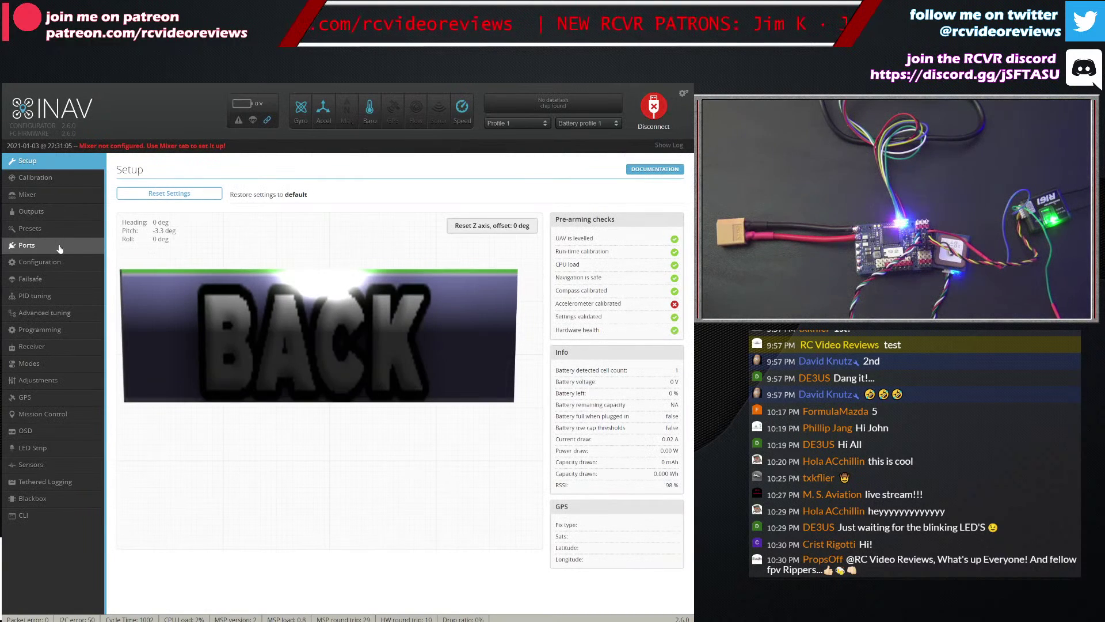
click(59, 248)
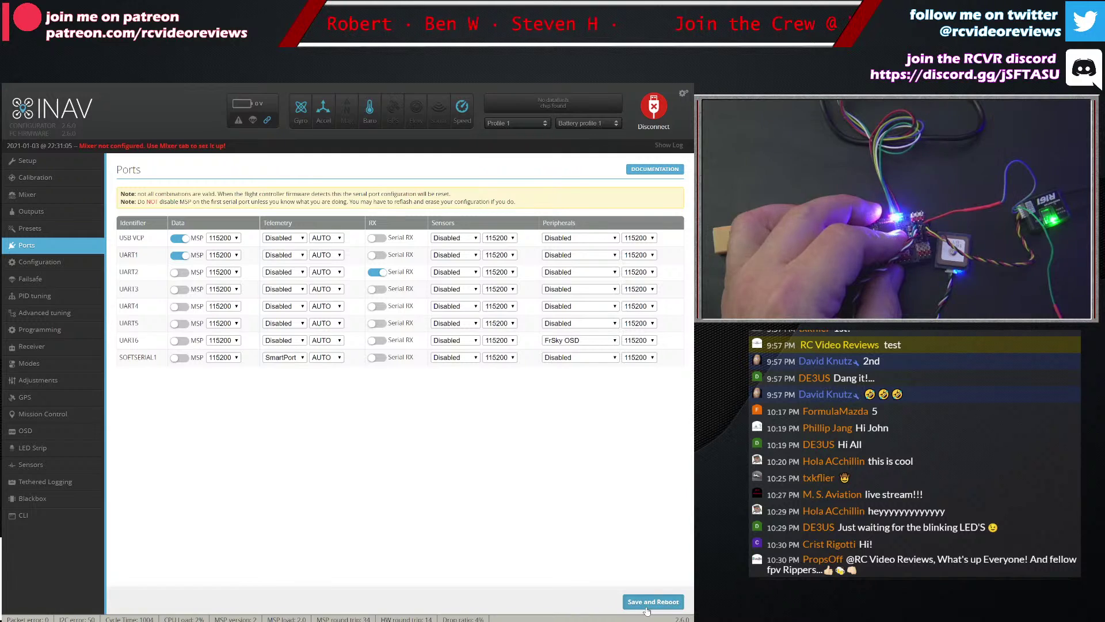
click(647, 608)
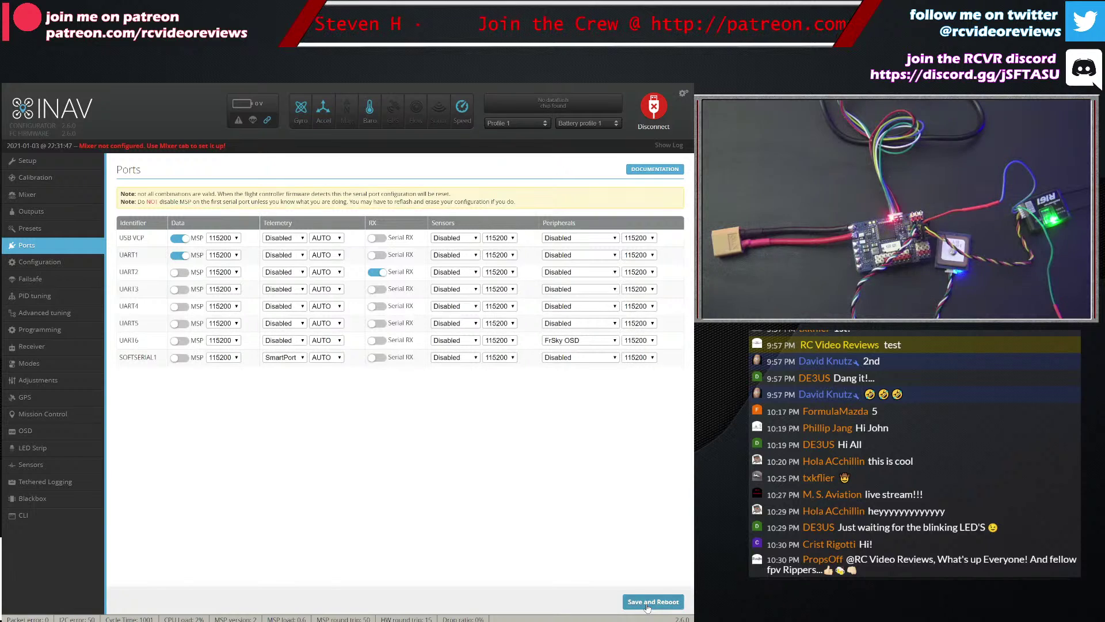
click(57, 347)
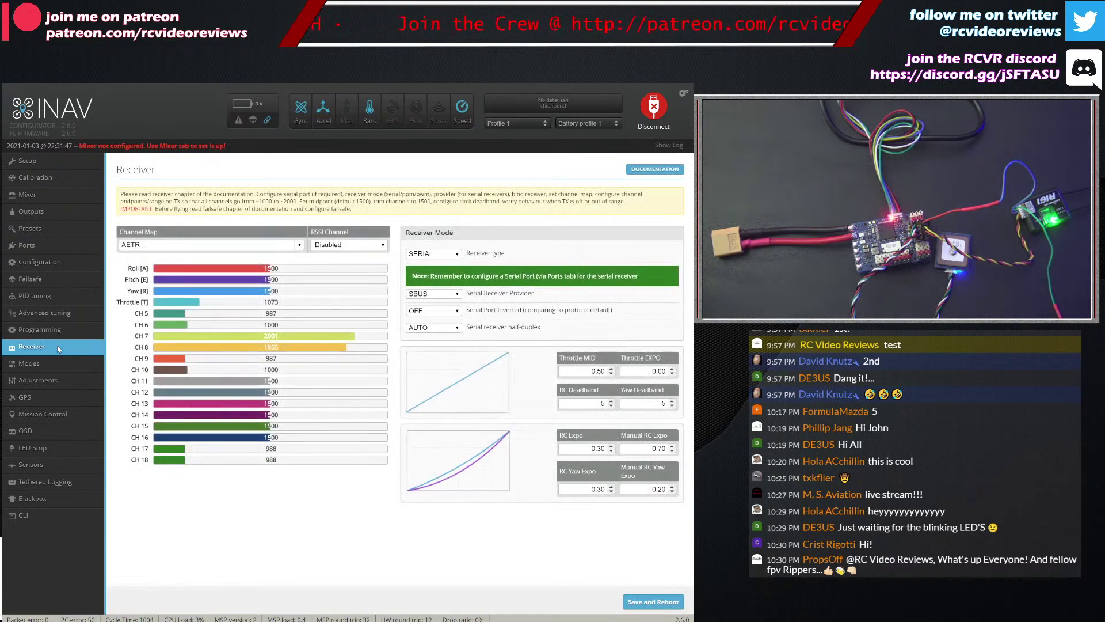
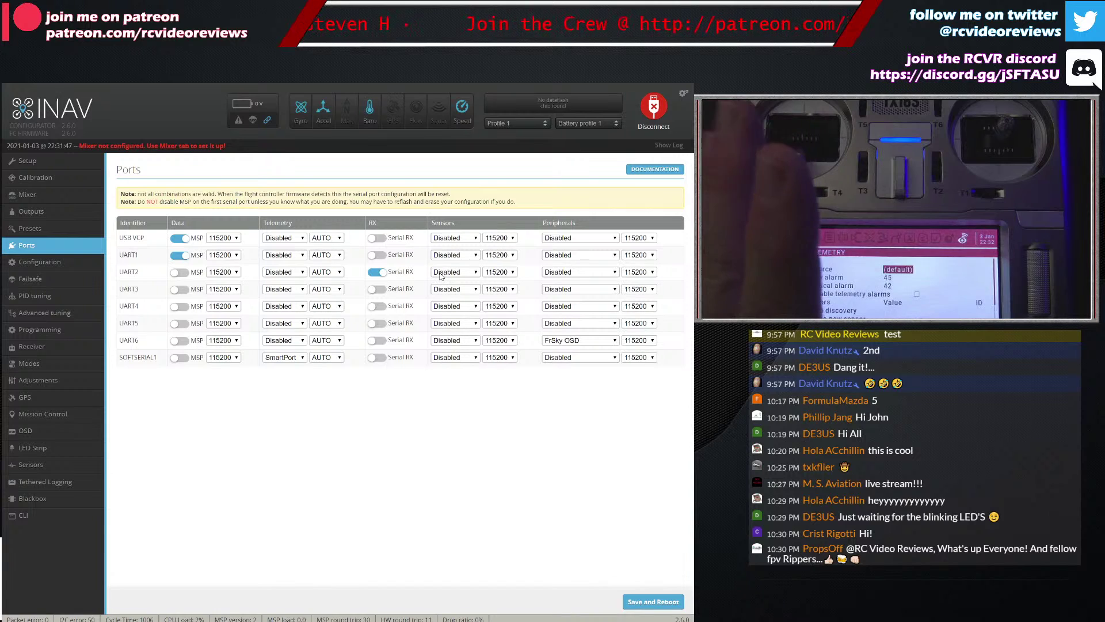
Step: Set the UART2 sensor to GPS, save the port configuration and reboot the board
click(444, 298)
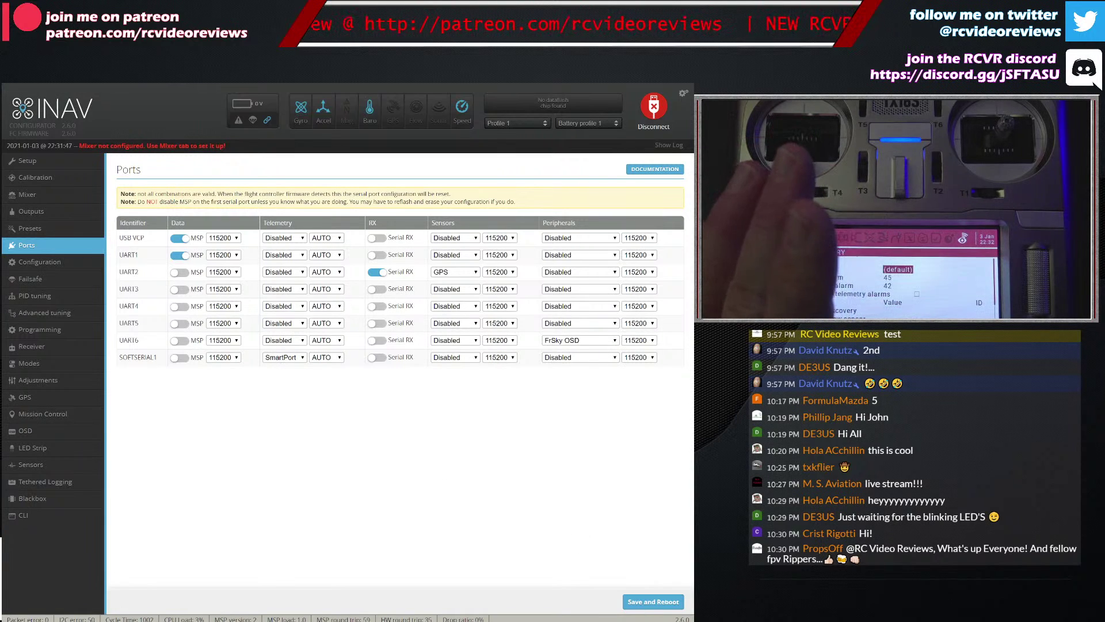
click(666, 603)
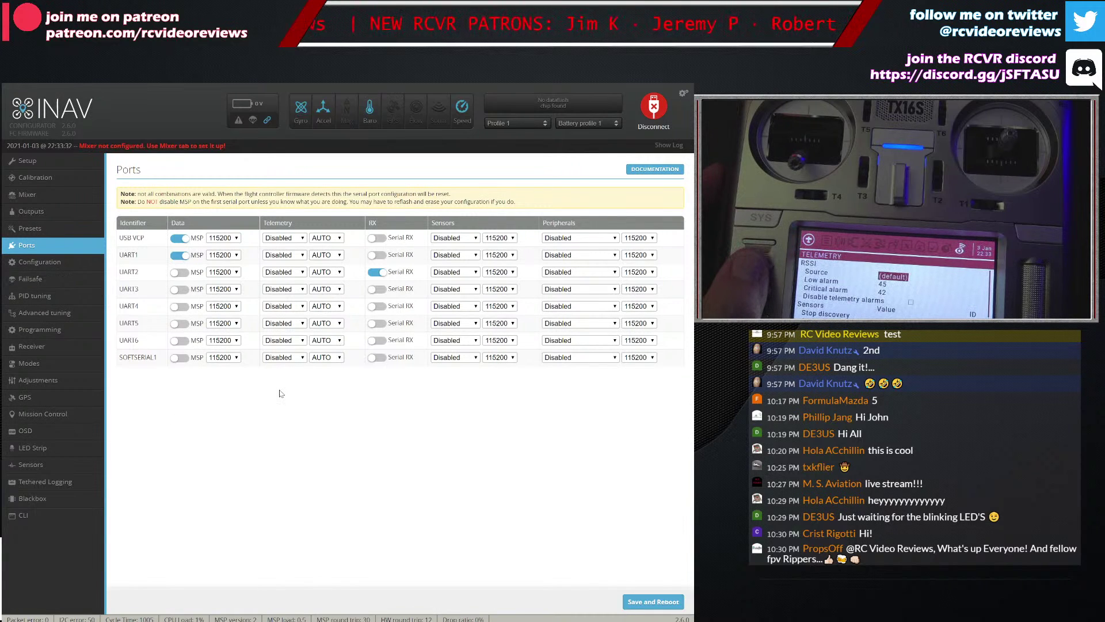
Step: Set the SOFTSERIAL1 telemetry to SmartPort, save the port configuration and reboot the board
click(654, 602)
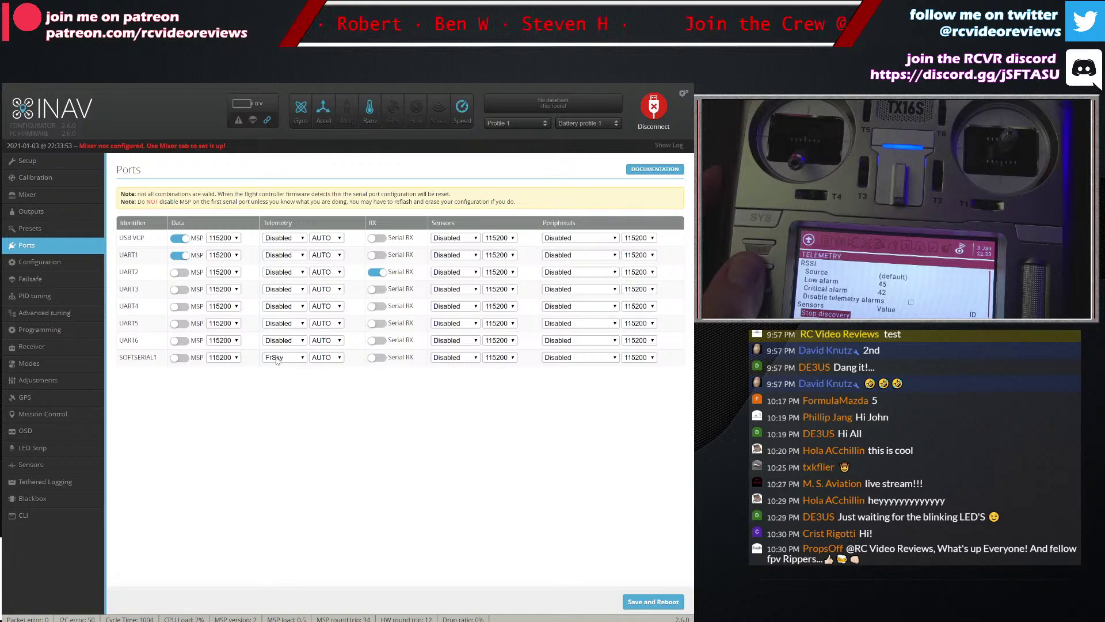
click(284, 422)
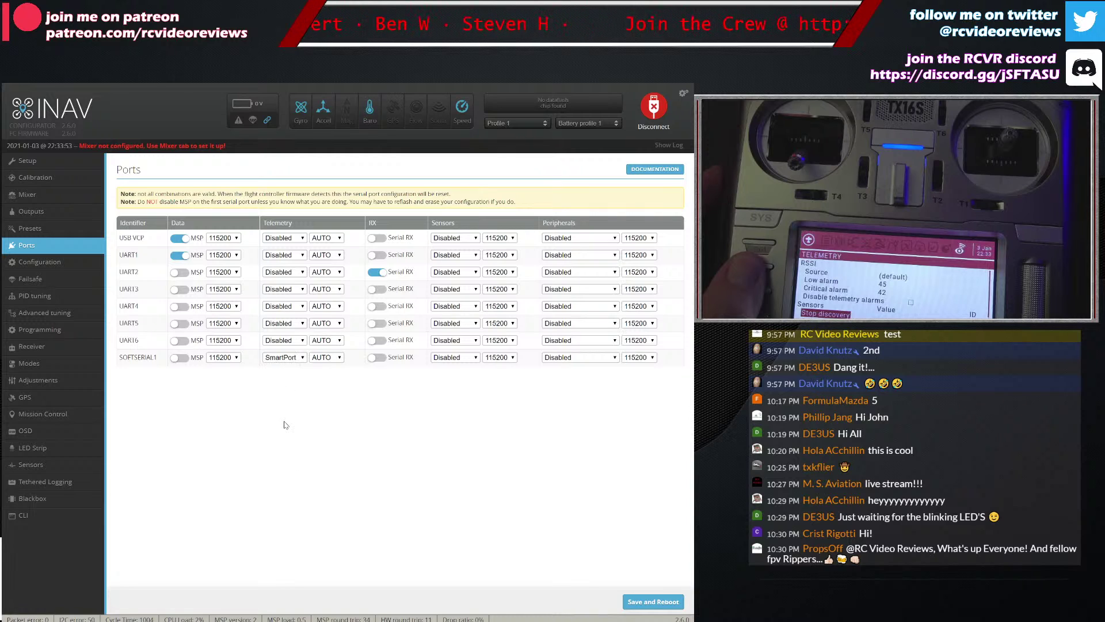
click(642, 599)
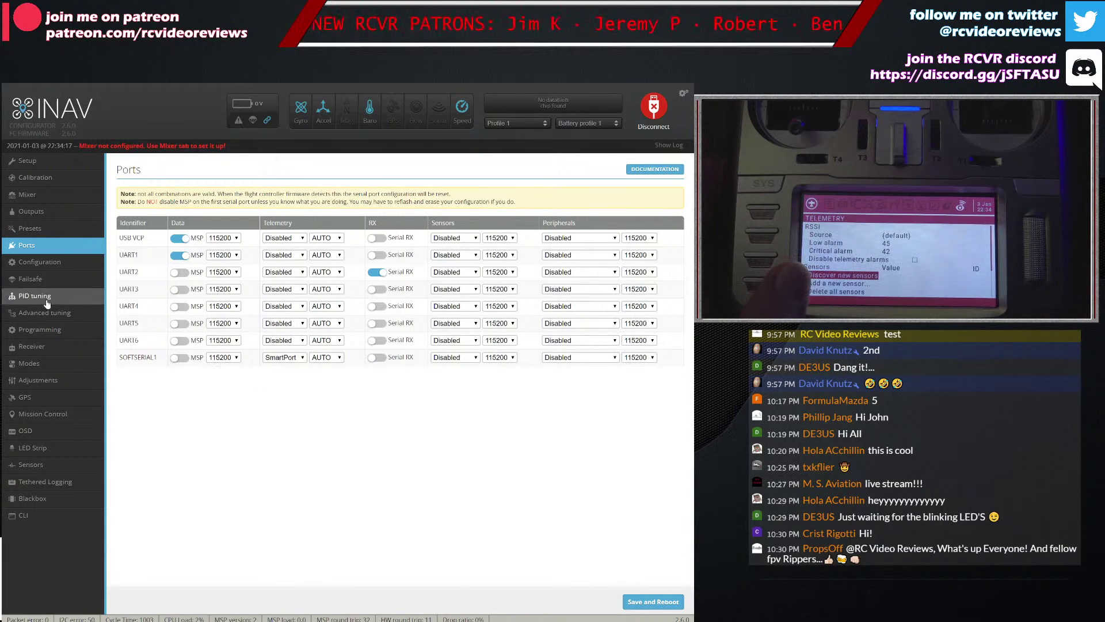
Step: Examine the feature switches on the Configuration page and the navigation settings on the Advanced tuning page
click(47, 264)
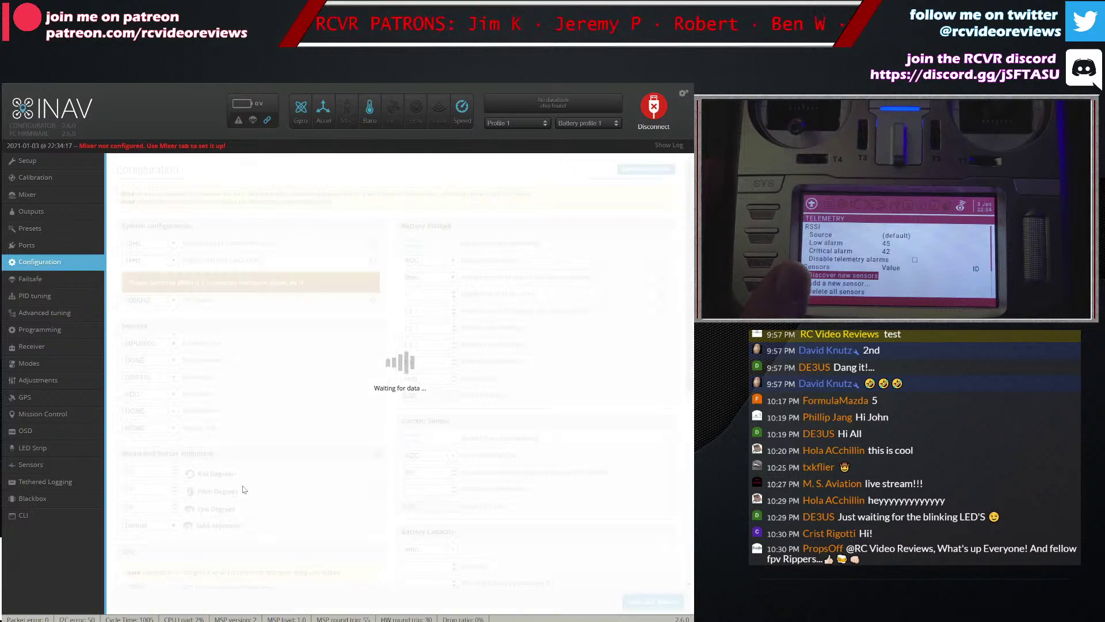
scroll(426, 489, down, 5)
scroll(427, 489, down, 3)
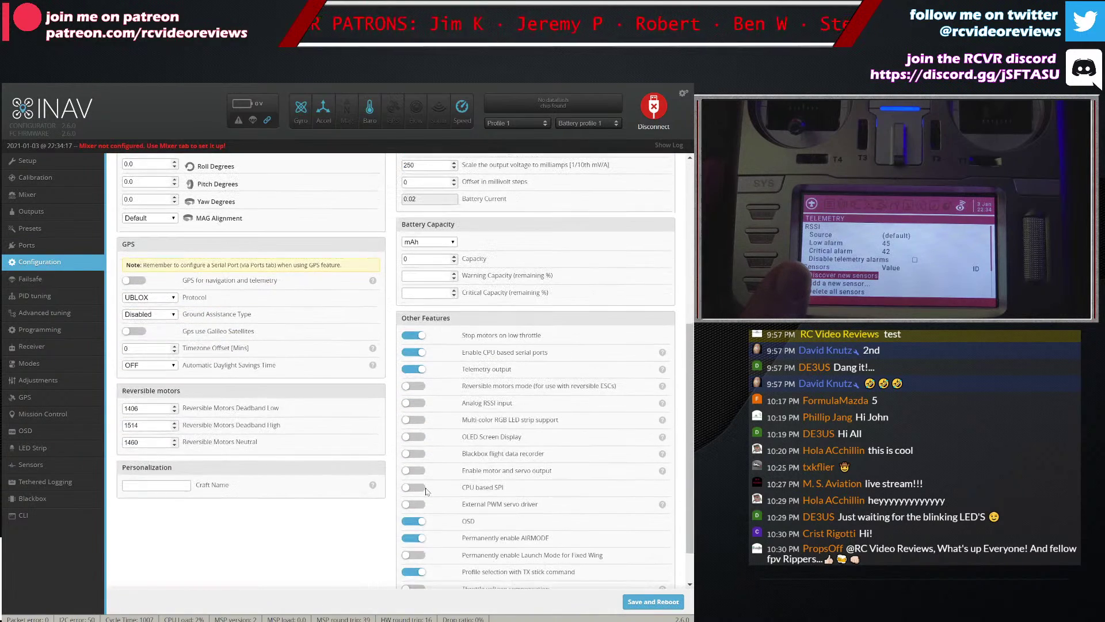
scroll(426, 512, down, 1)
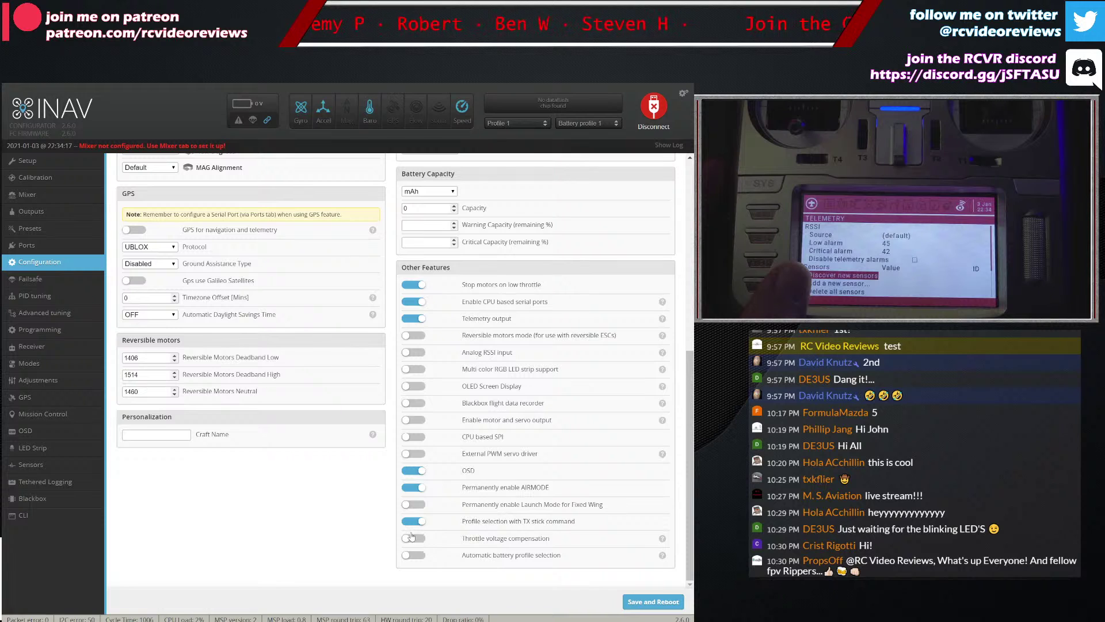
click(86, 316)
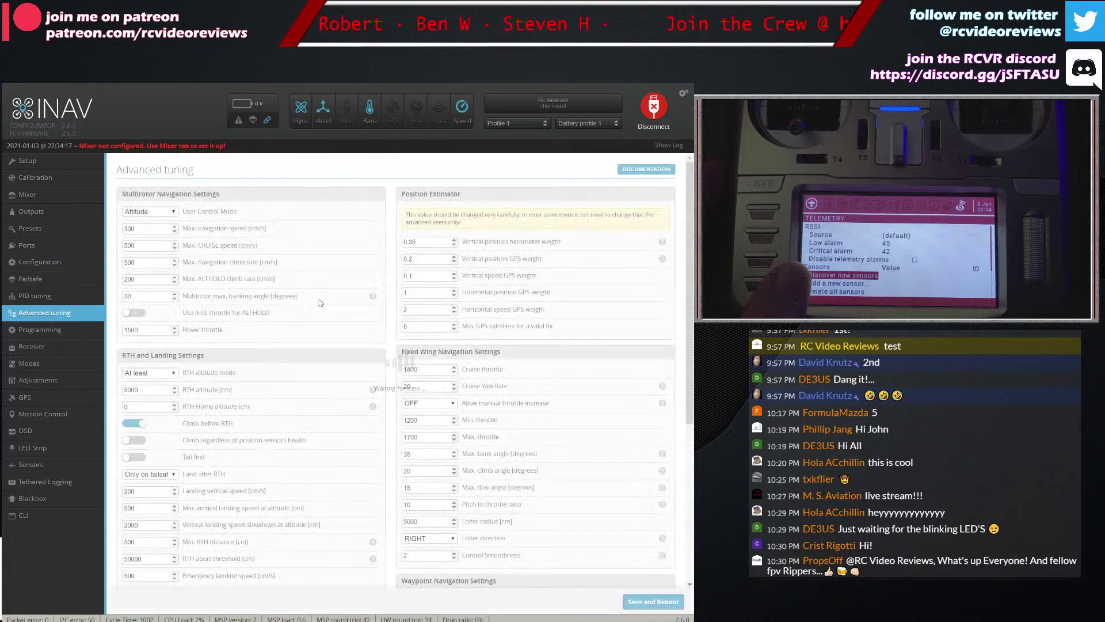
scroll(326, 329, down, 1)
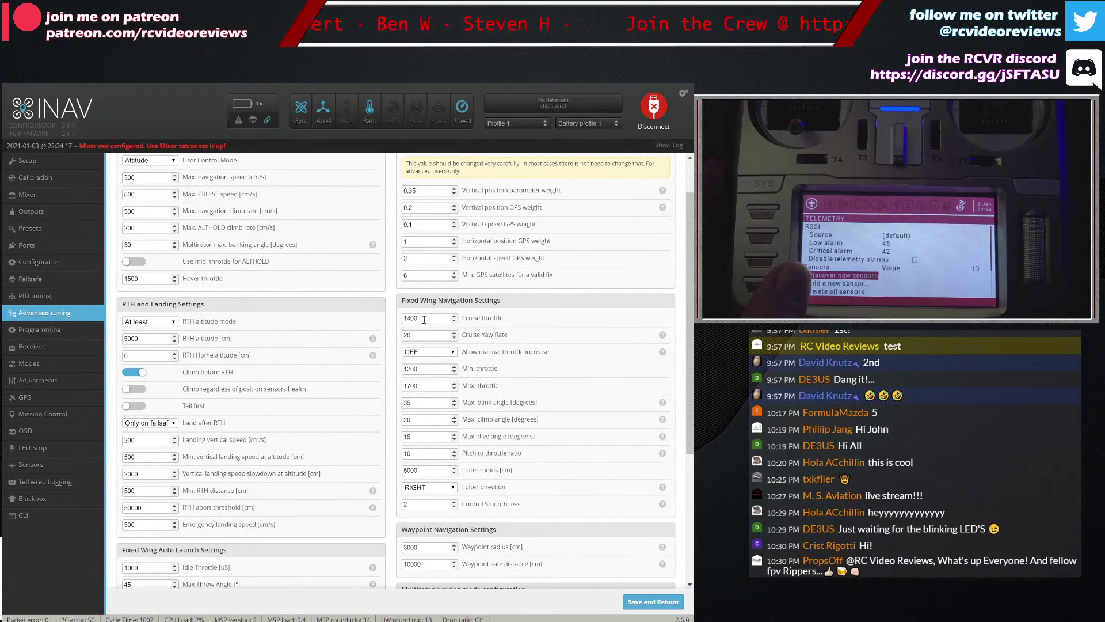
scroll(433, 379, down, 4)
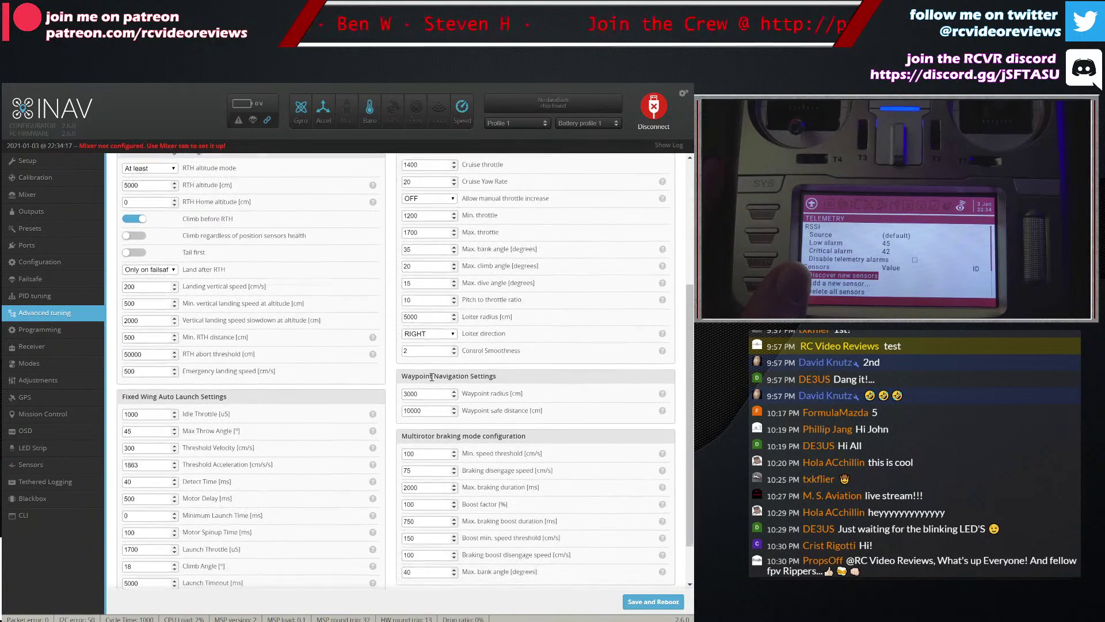
scroll(412, 380, up, 5)
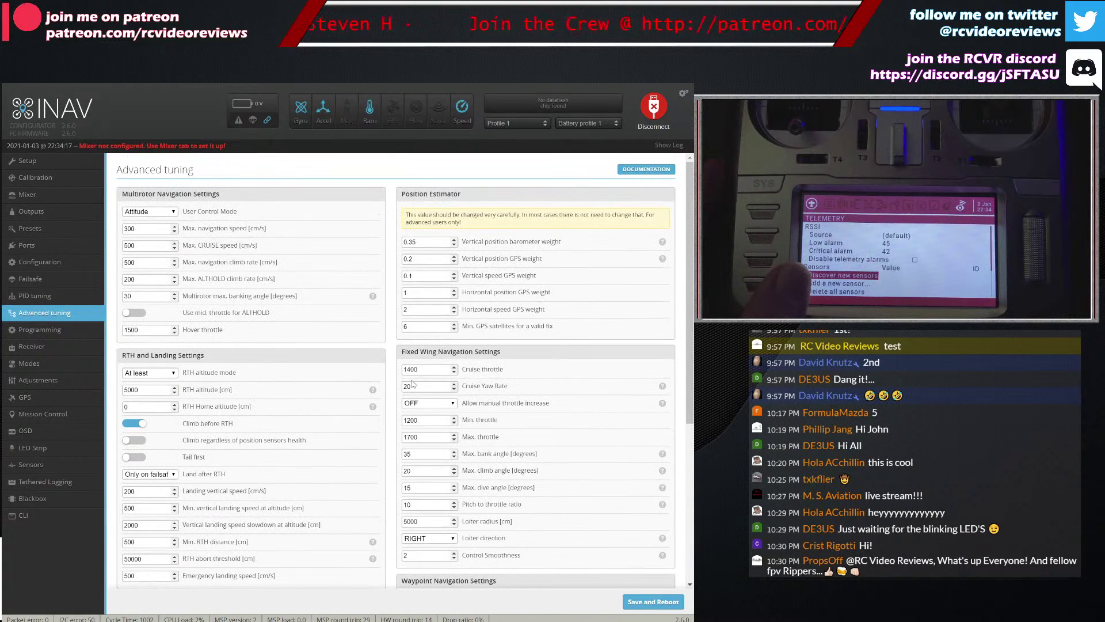
Step: Open the Receiver page to check the receiver channels
click(34, 346)
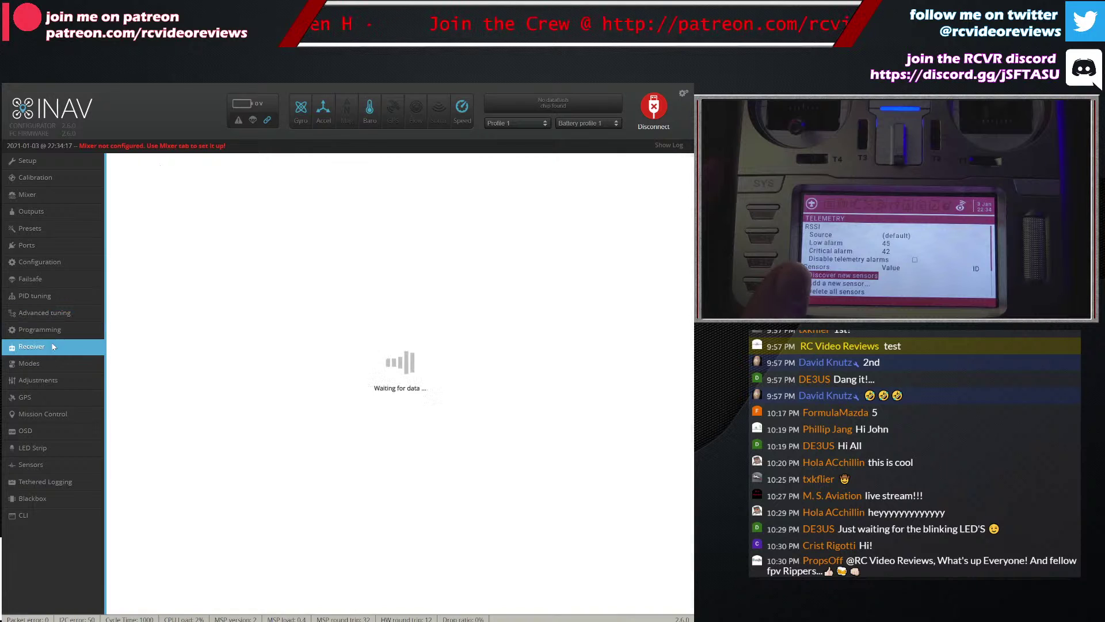
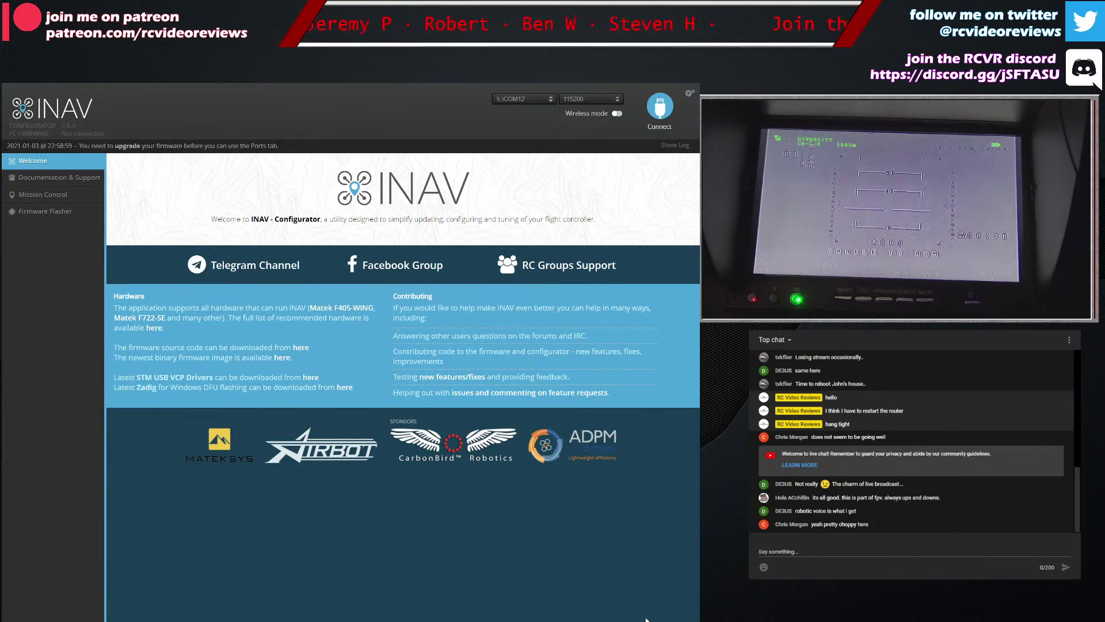
Step: Connect to the board, set the OSD left sidebar scroll to ground speed and the right one to altitude, save and reboot
click(660, 107)
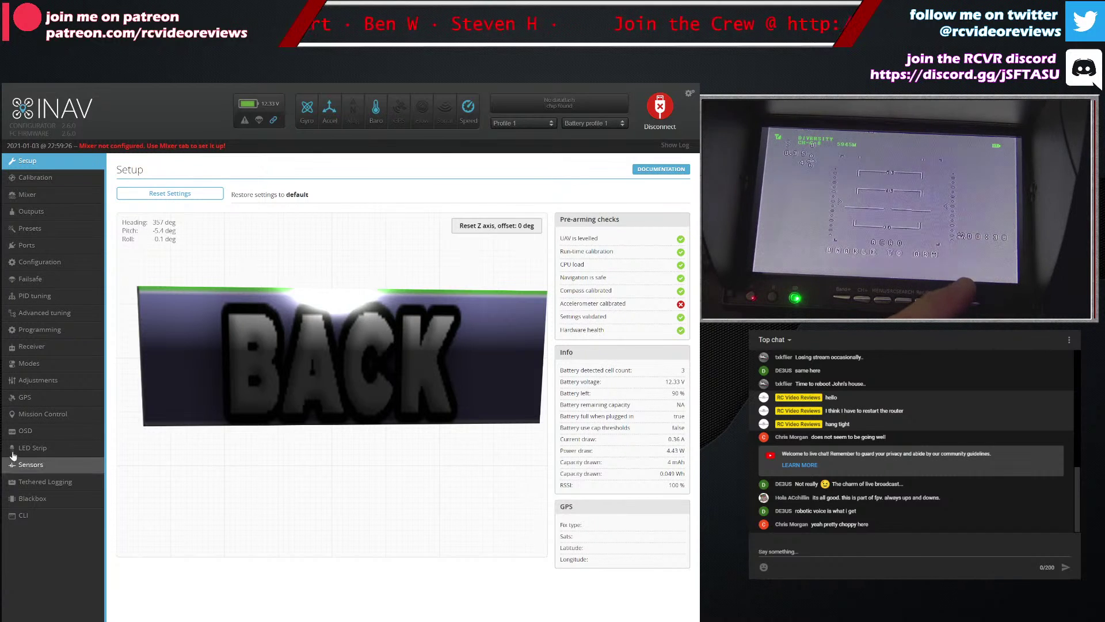
click(31, 431)
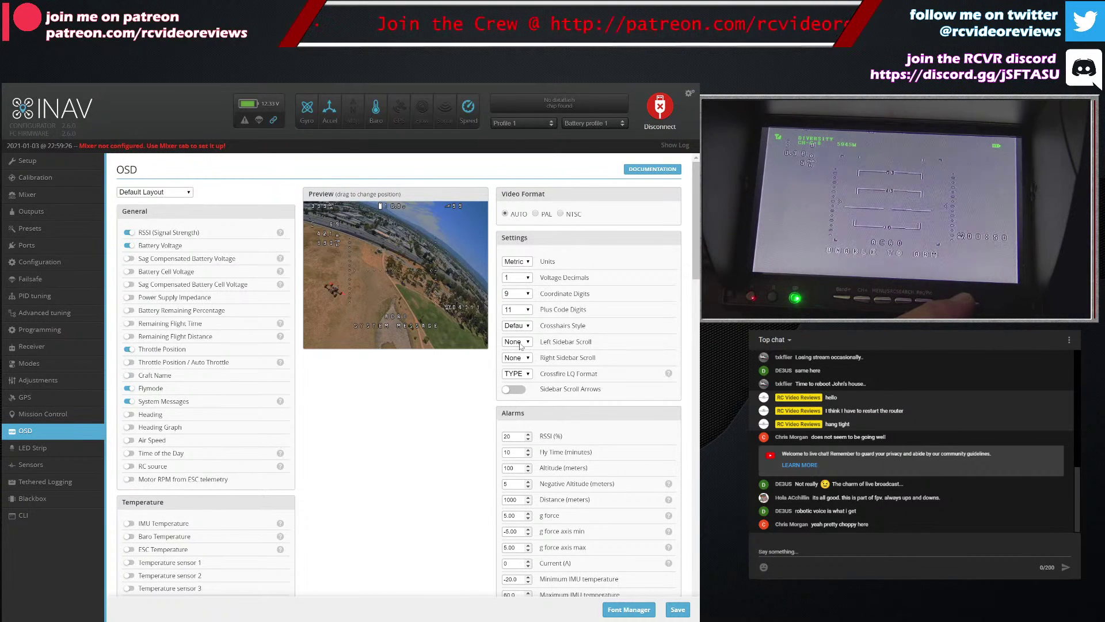
click(517, 378)
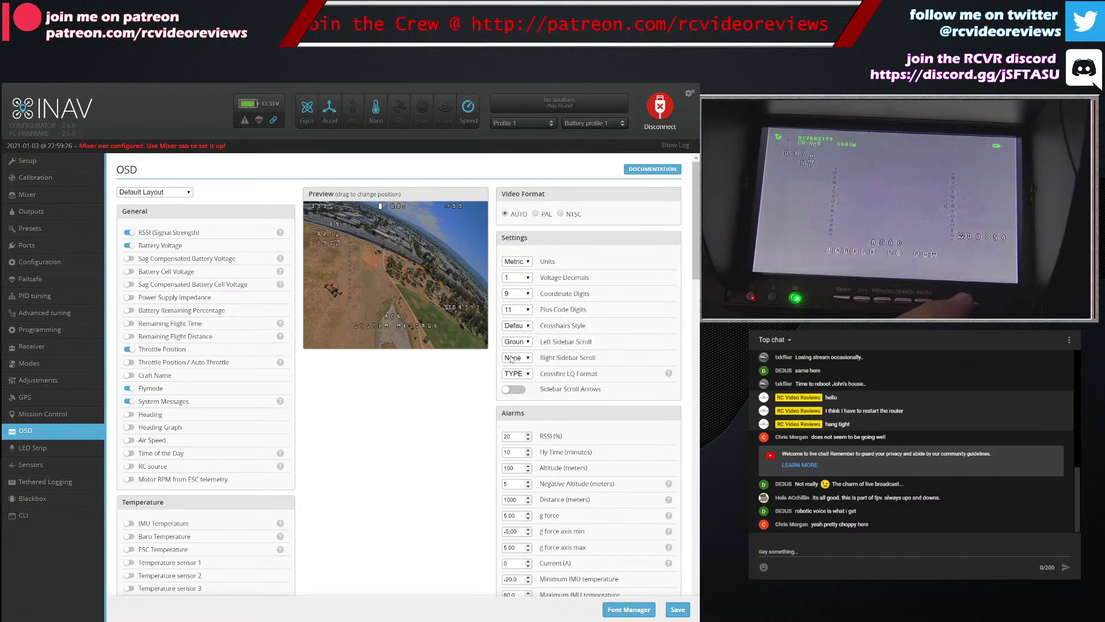
click(514, 395)
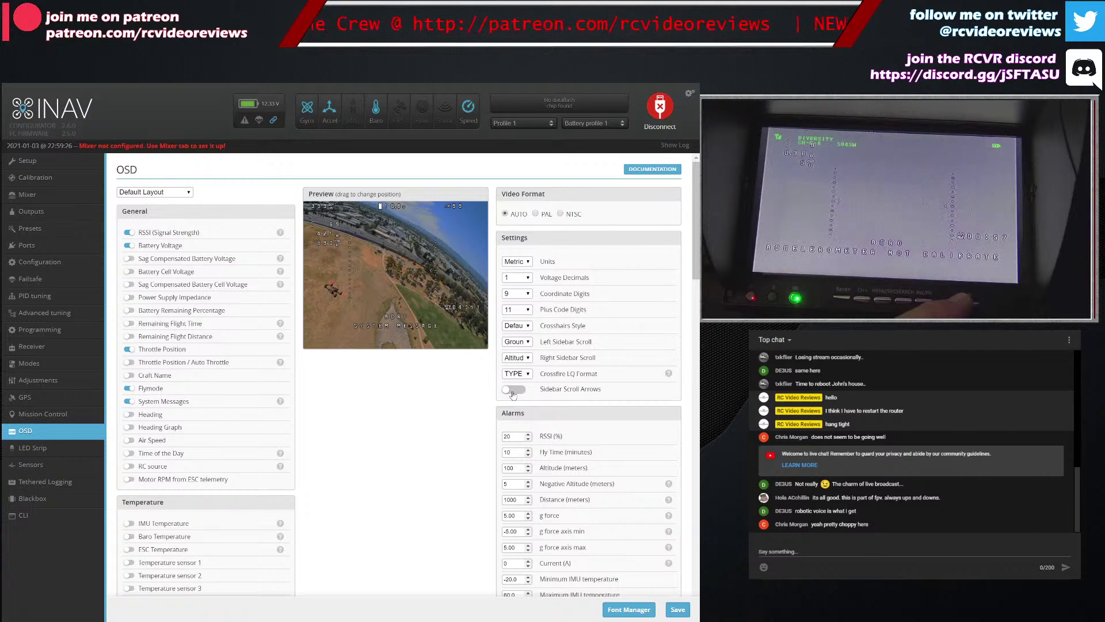
click(678, 613)
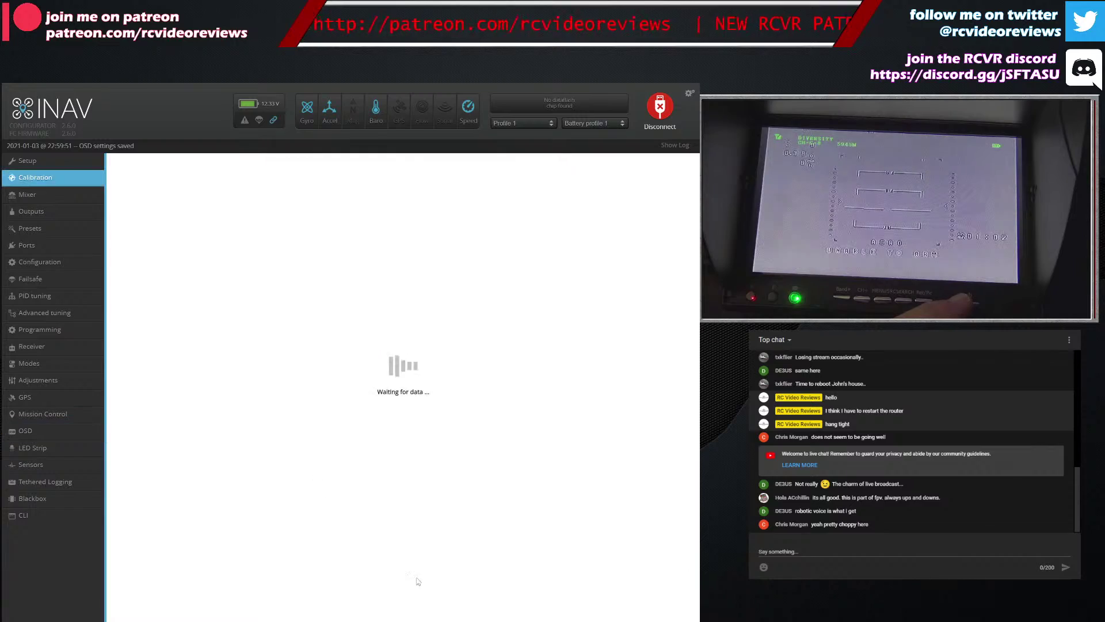
click(669, 608)
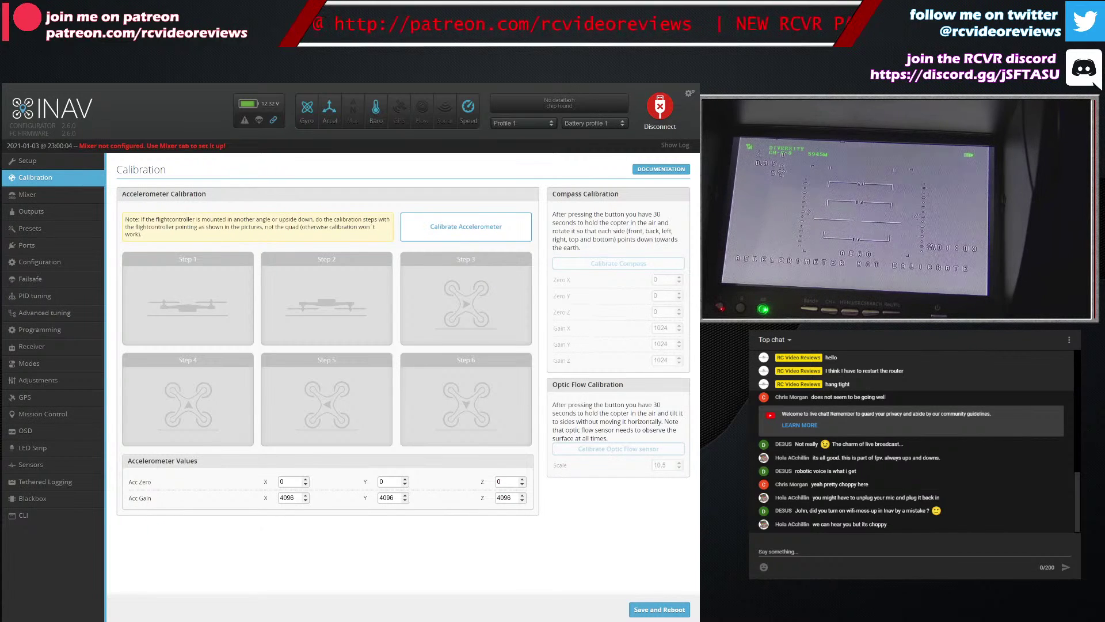
Step: Disconnect from the board, connect the OSD flashing tool to COM12 and flash OSD firmware 2.0.0 (07 Jul 2020)
click(660, 106)
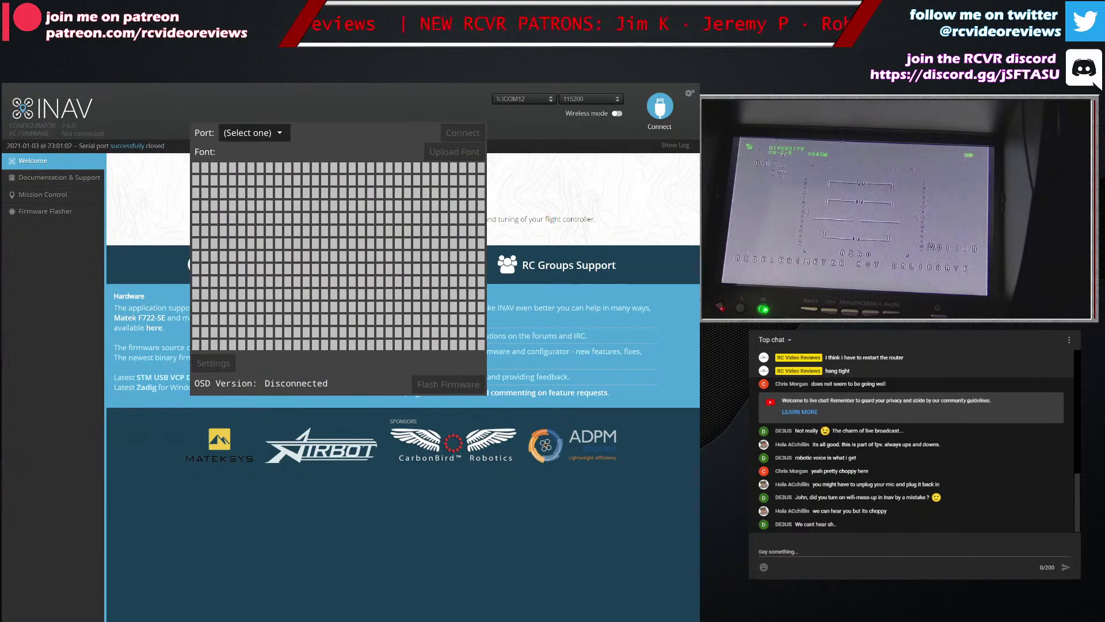
click(249, 138)
click(252, 148)
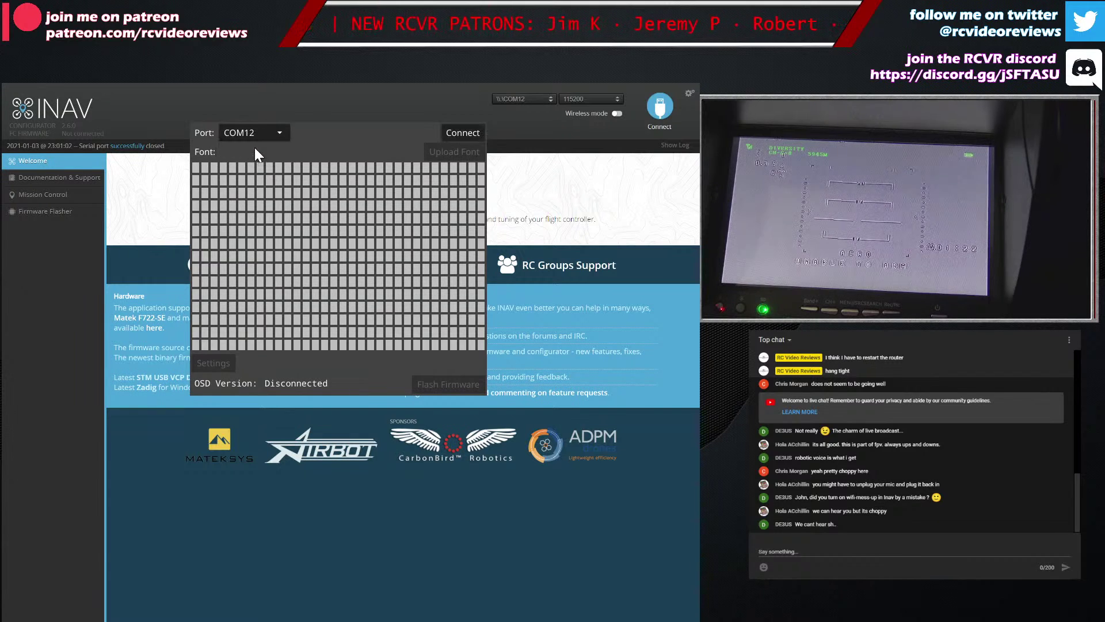
click(468, 133)
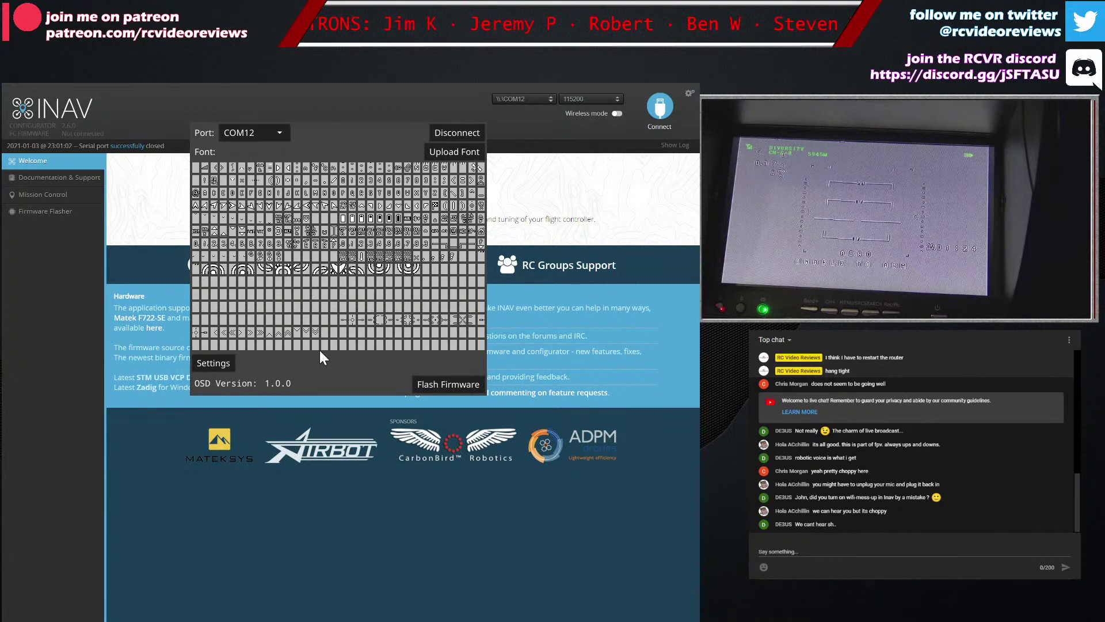
click(452, 387)
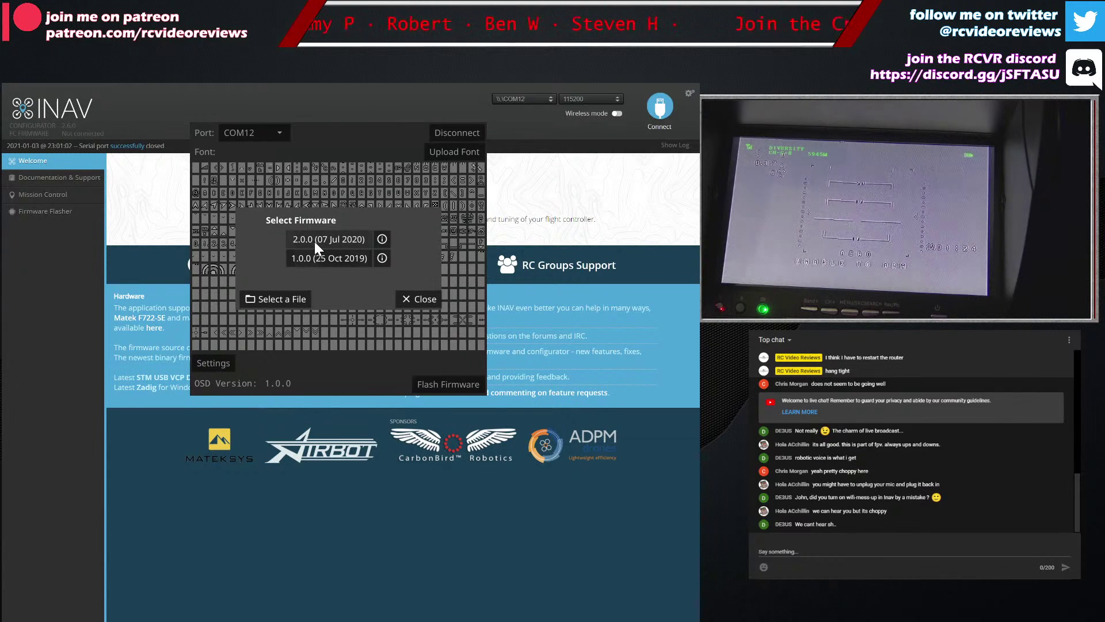
click(337, 239)
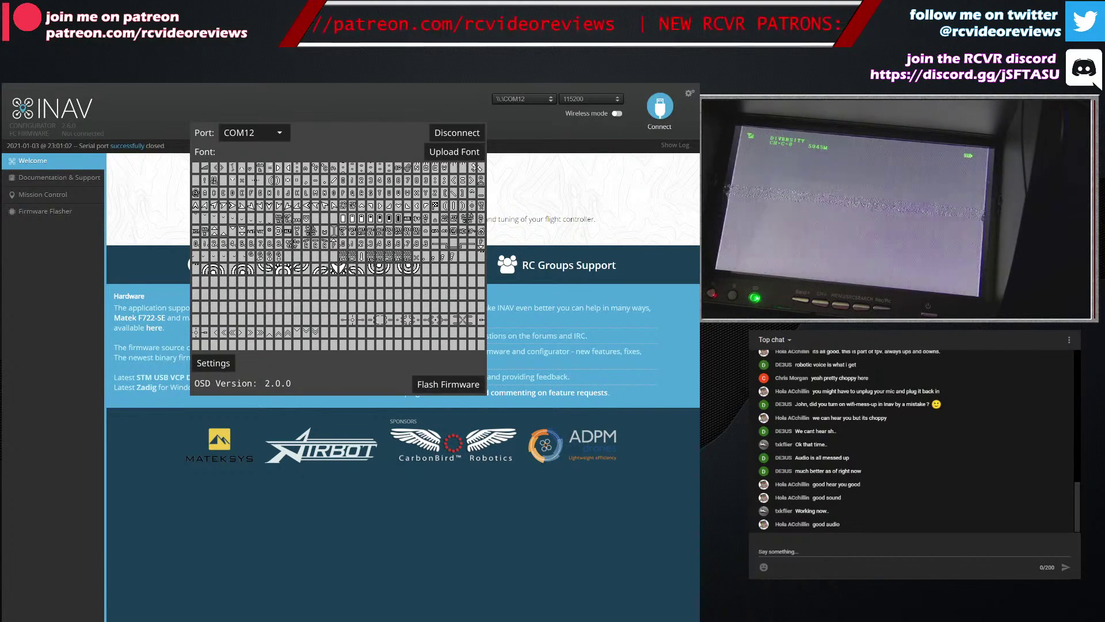
Step: Flash OSD firmware 2.0.0 once more, disconnect the OSD from COM12 and close the flashing tool
click(435, 390)
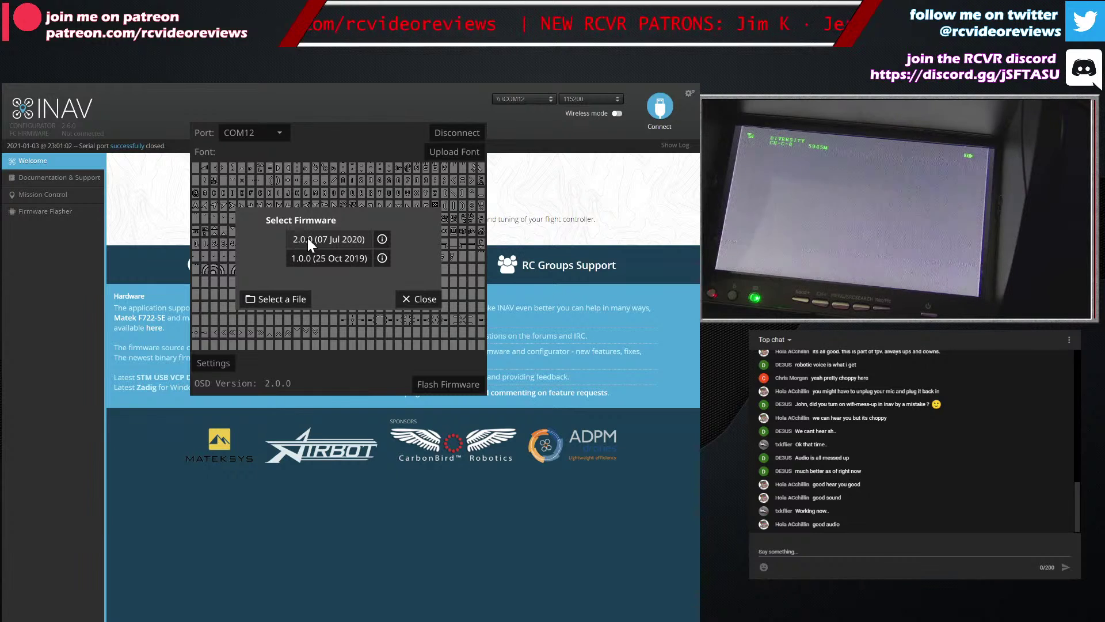
click(308, 237)
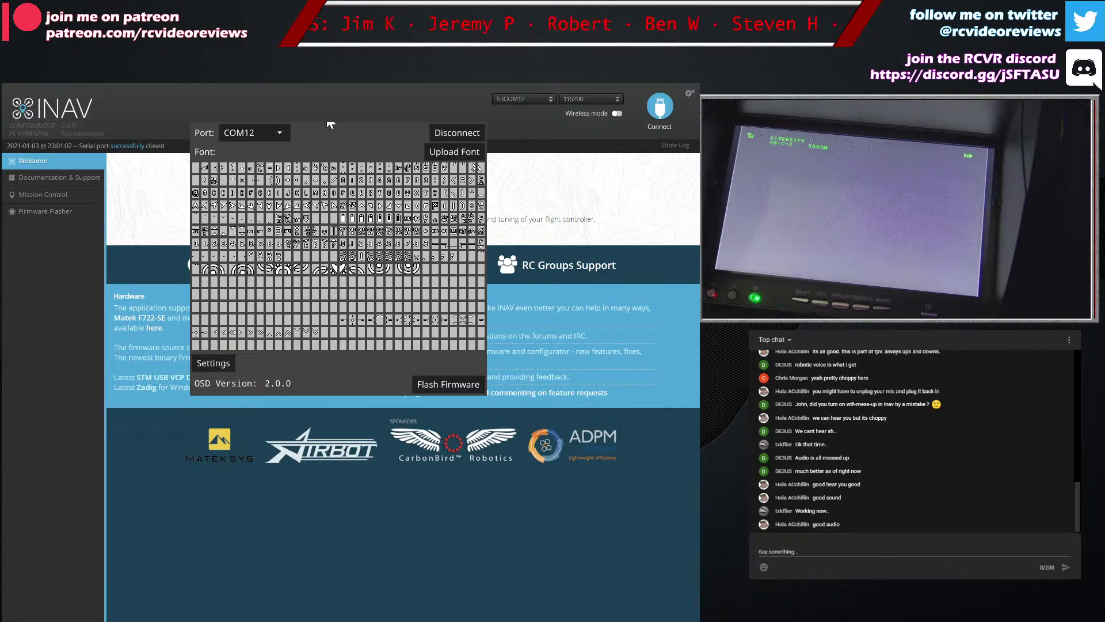
click(463, 133)
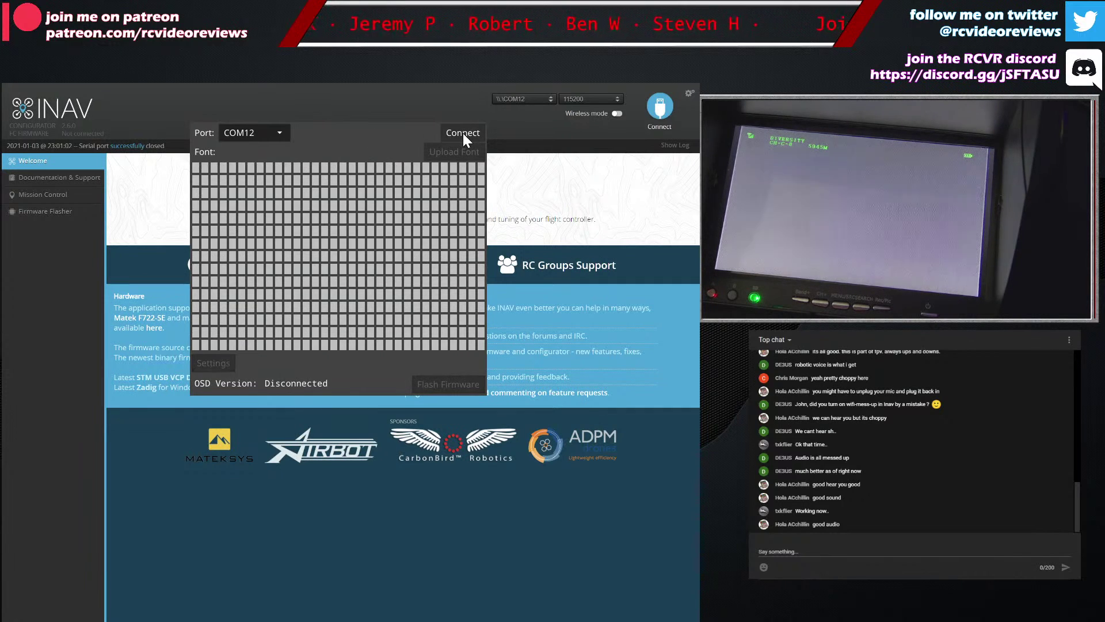
click(474, 114)
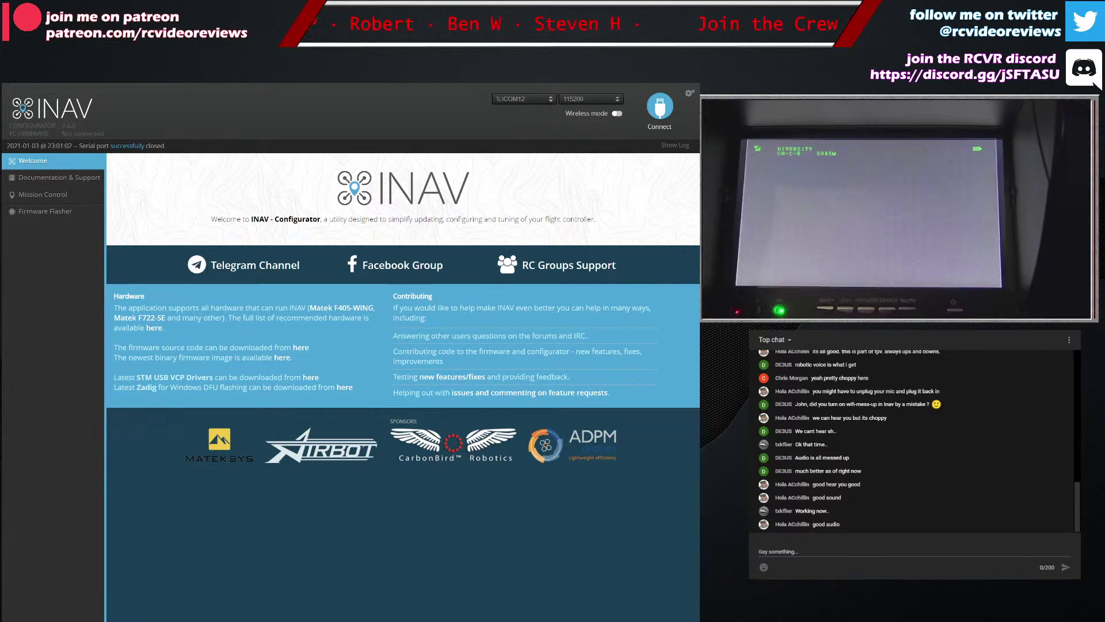
Step: Try to connect the configurator to the flight controller on COM12 at 115200 baud, and close the configurator
click(660, 112)
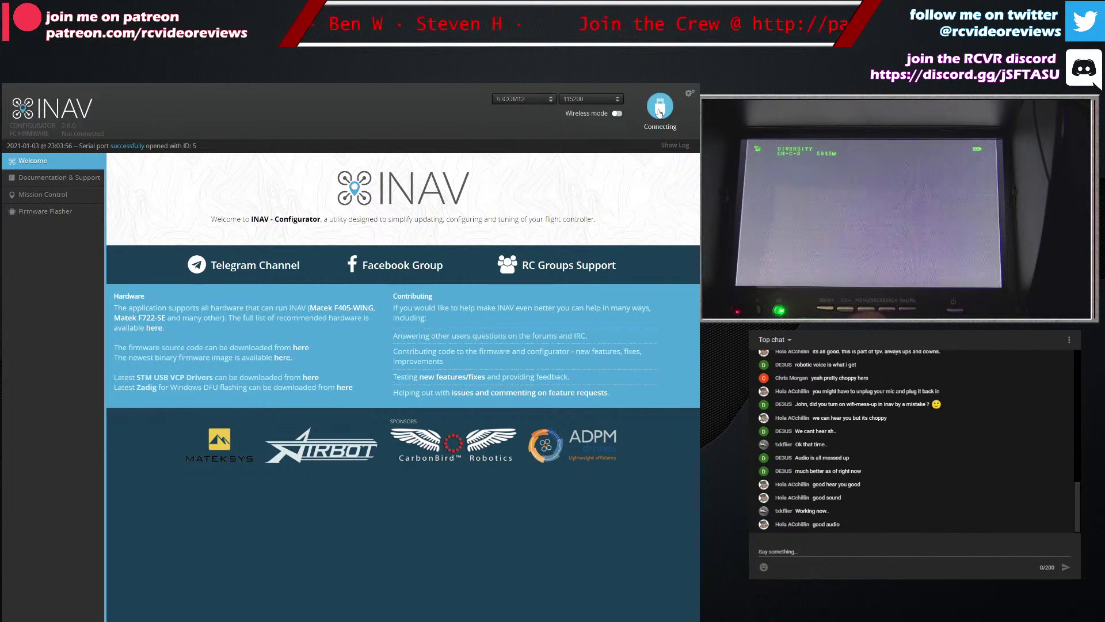
click(661, 112)
click(661, 113)
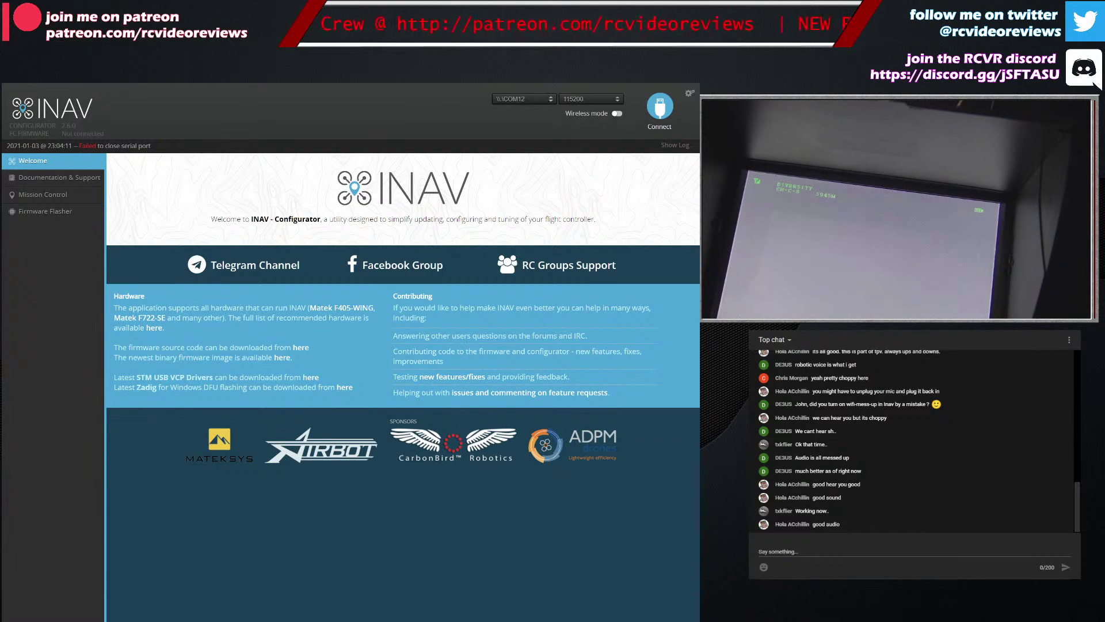
click(661, 118)
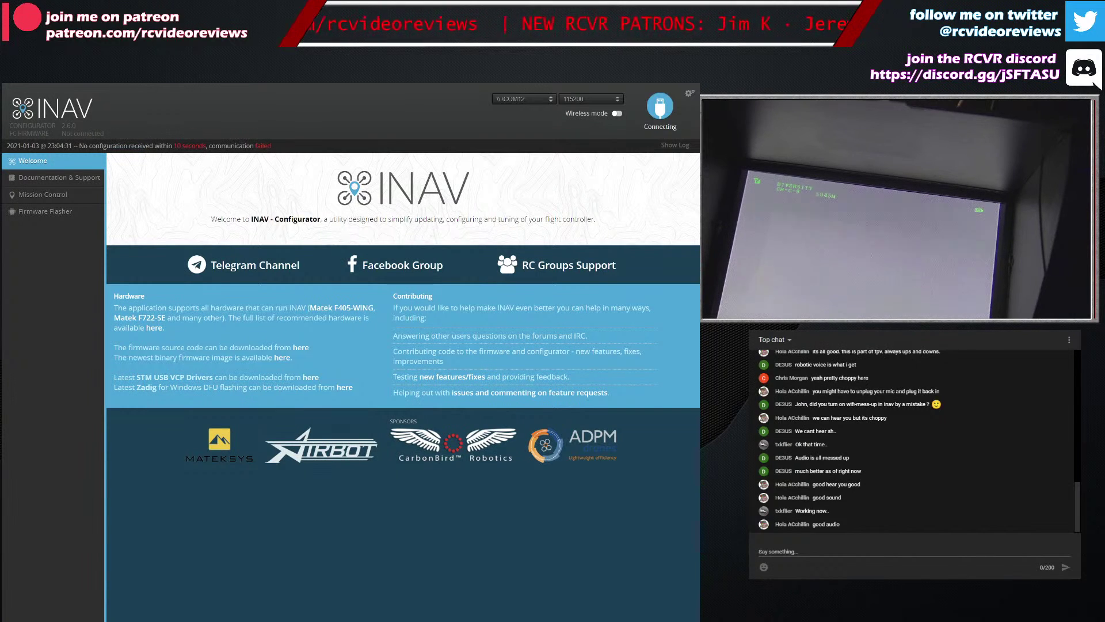
click(651, 117)
click(652, 117)
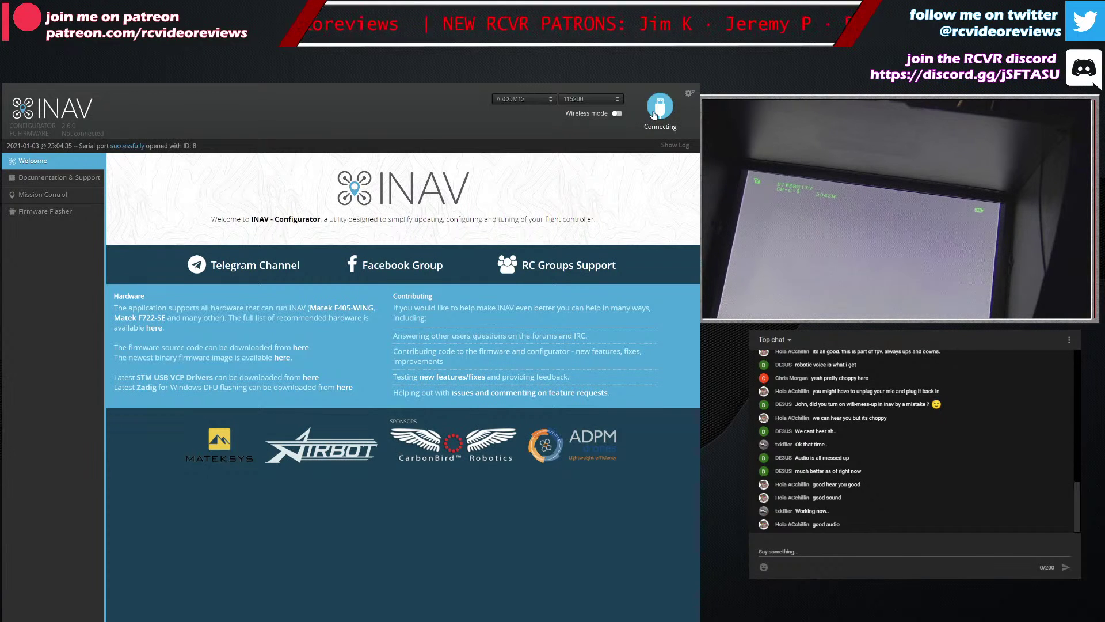
click(689, 77)
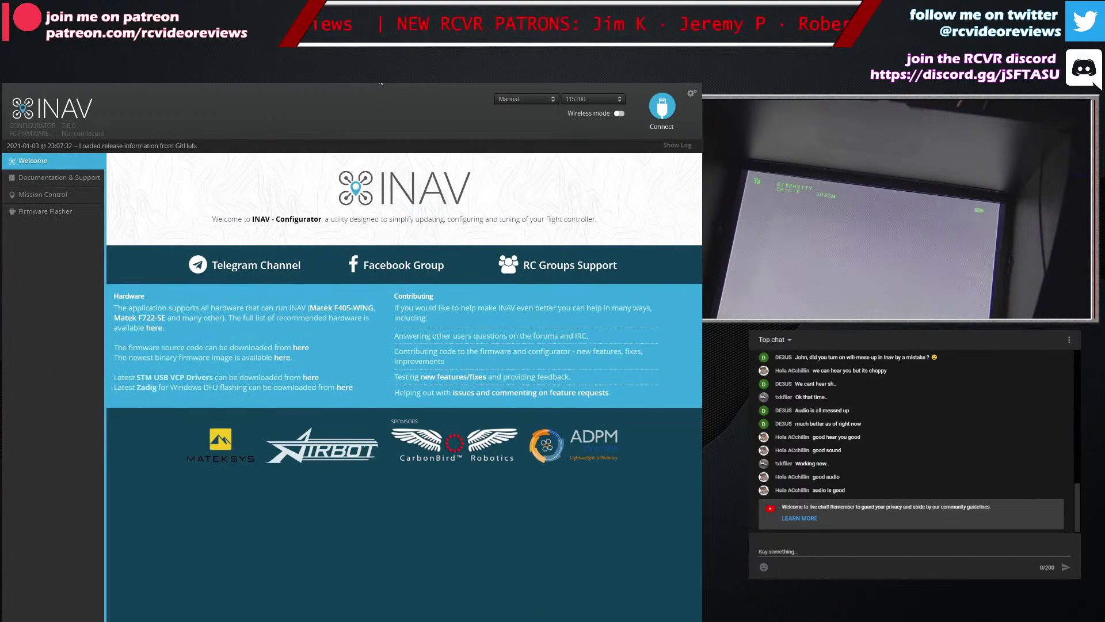
Step: Connect the restarted configurator to the flight controller on COM12 at 115200 baud, retrying until the Setup page loads
click(655, 108)
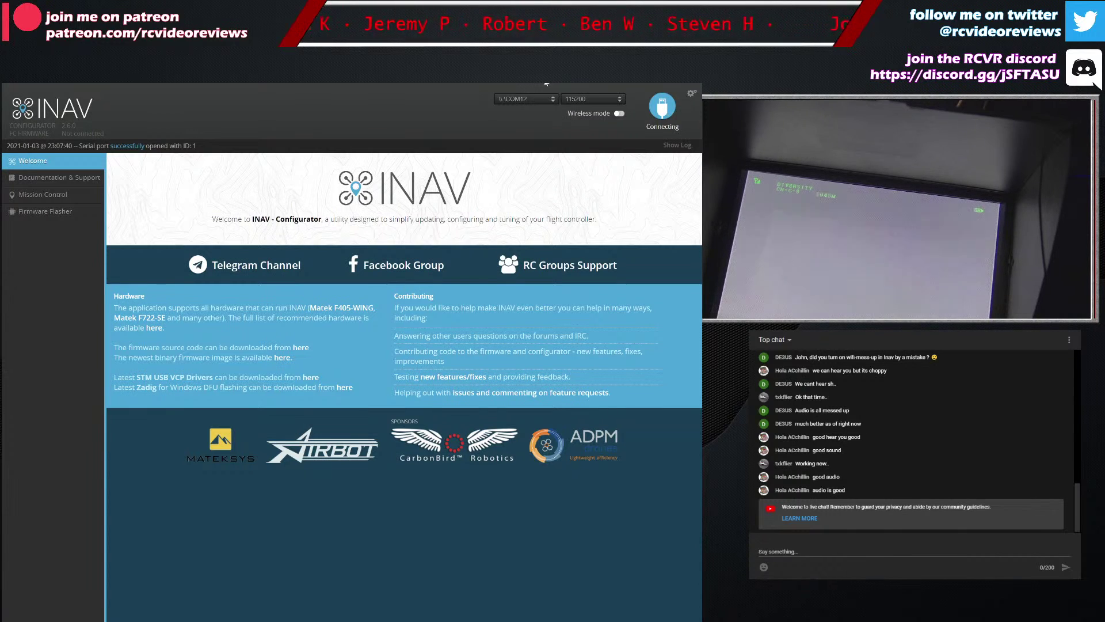
click(665, 110)
click(665, 110)
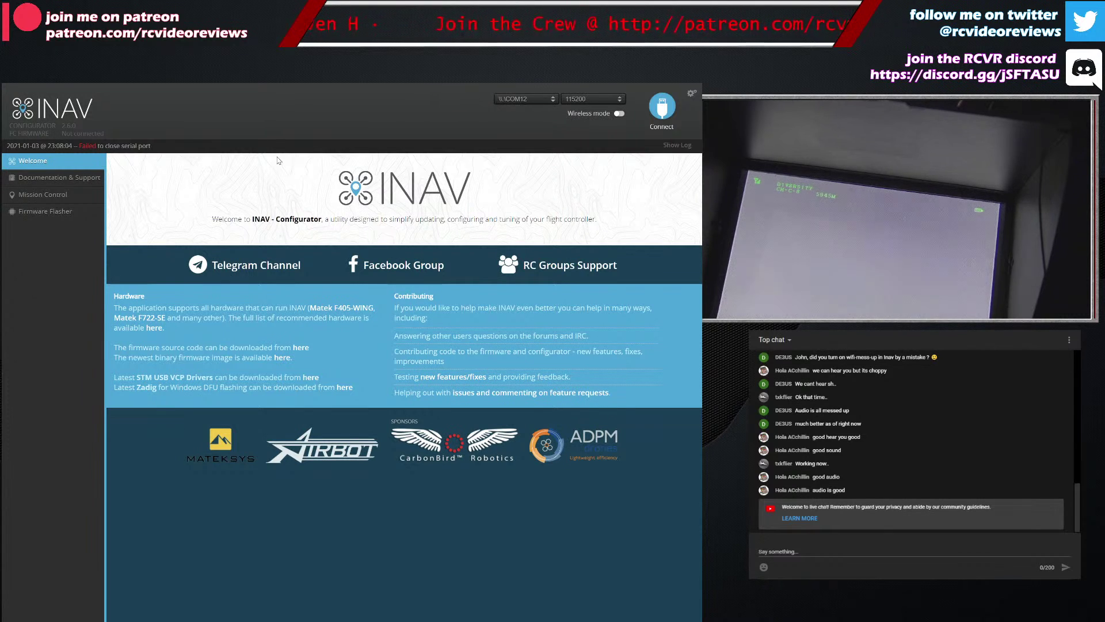
click(652, 108)
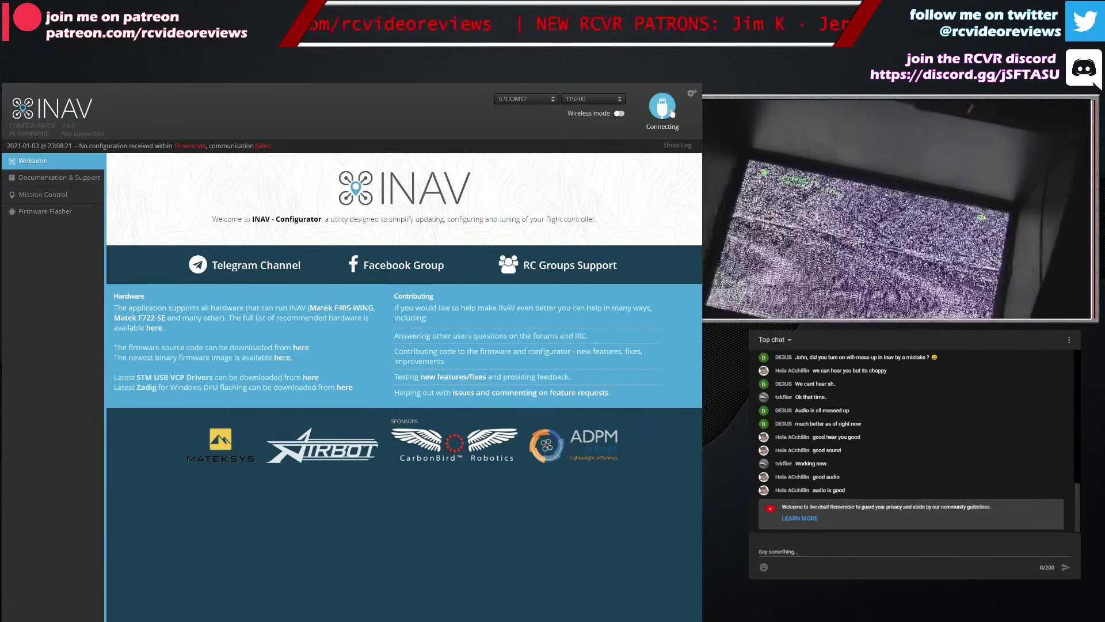
click(672, 113)
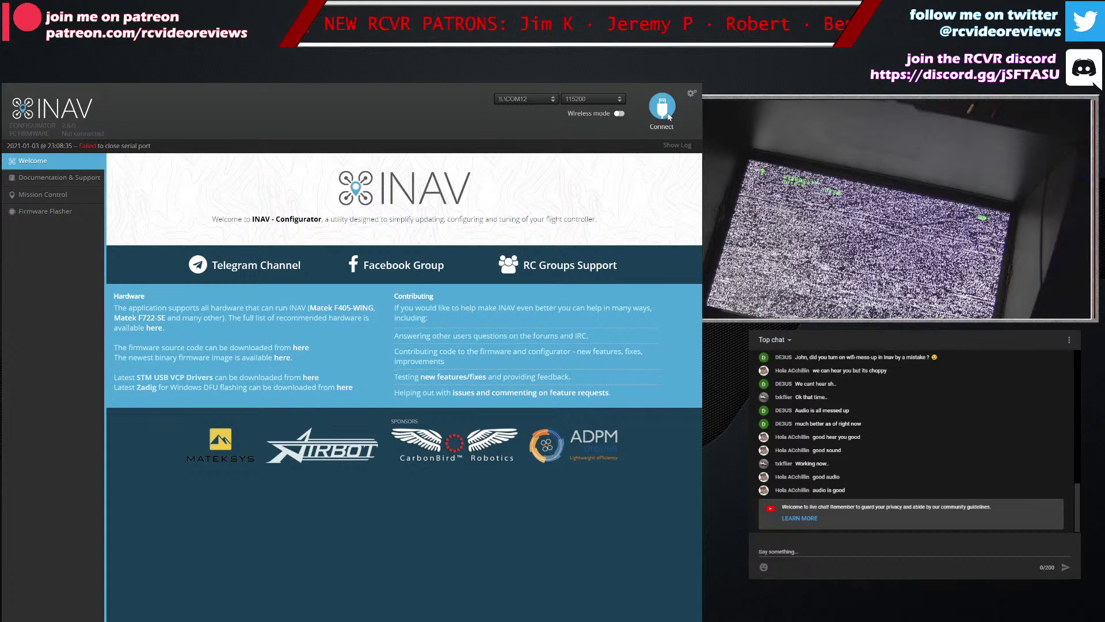
click(663, 110)
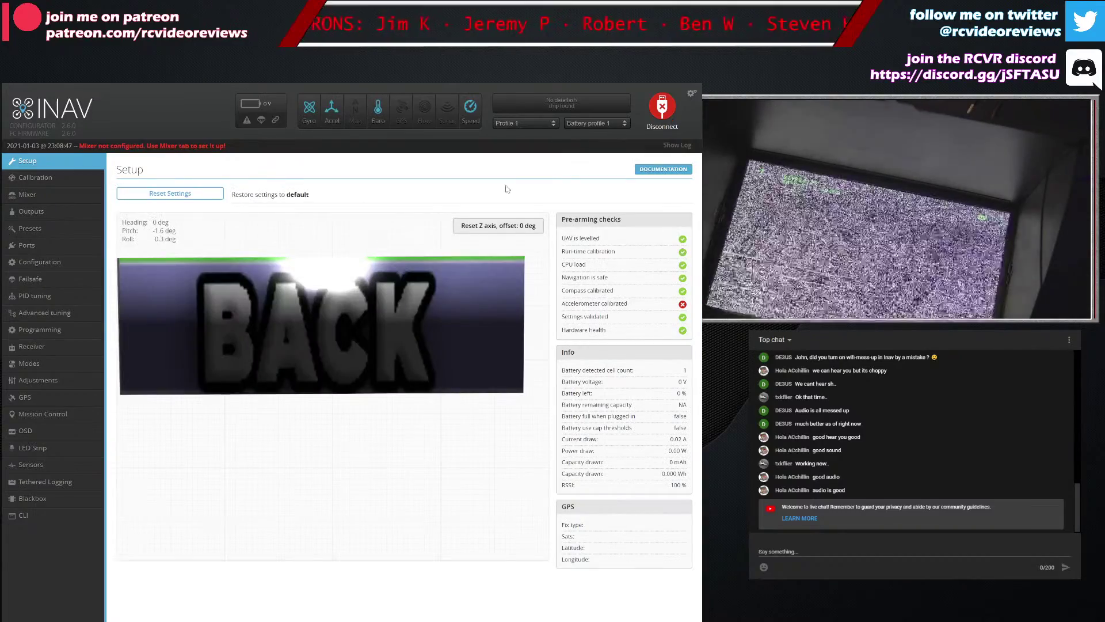
Step: Upload the font shown in the OSD Font Manager to the board's OSD
click(24, 436)
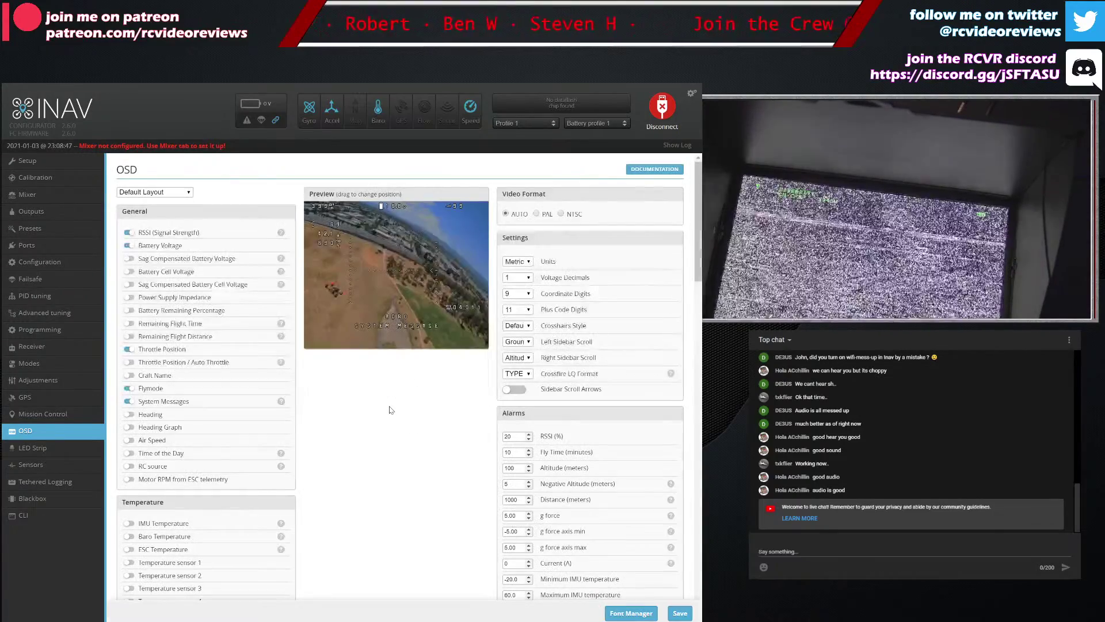
click(627, 613)
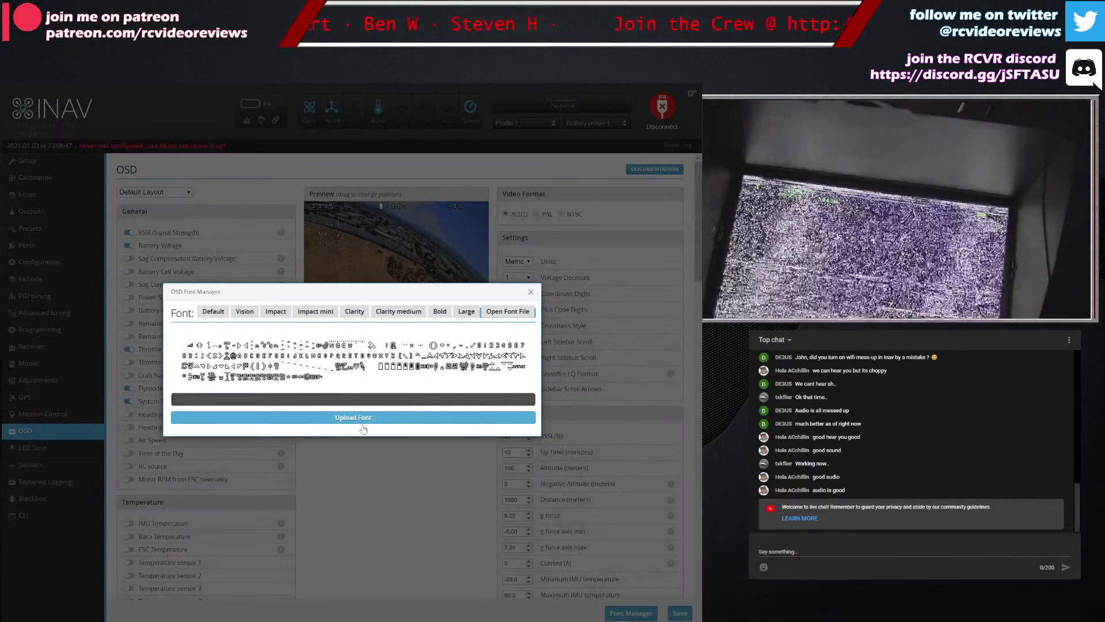
click(358, 421)
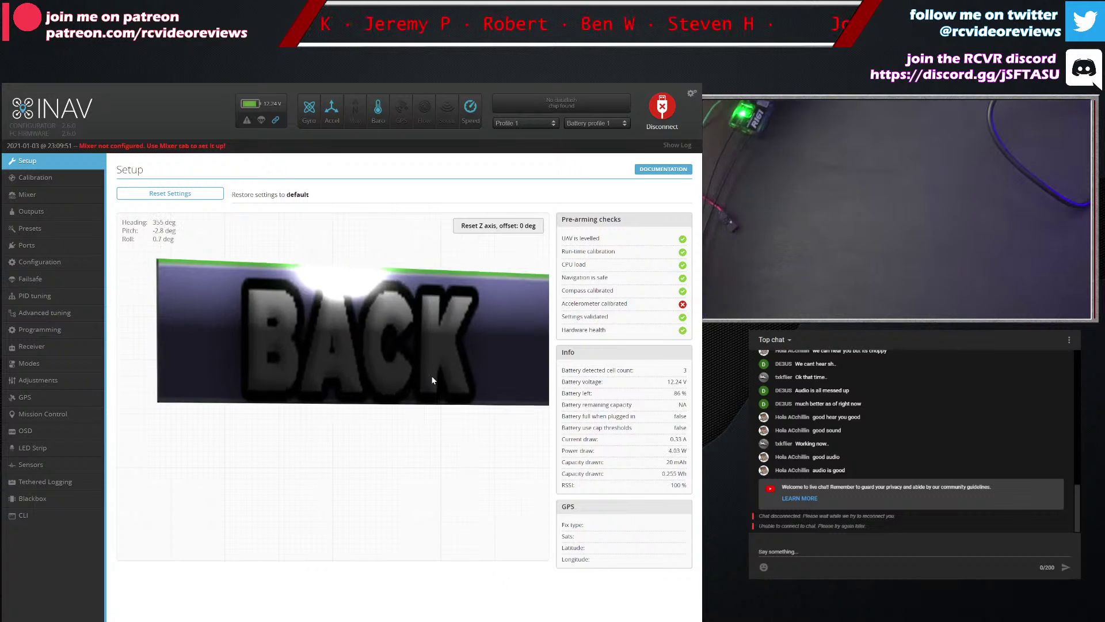
Step: Start the accelerometer calibration and accept its six-position instructions
click(56, 179)
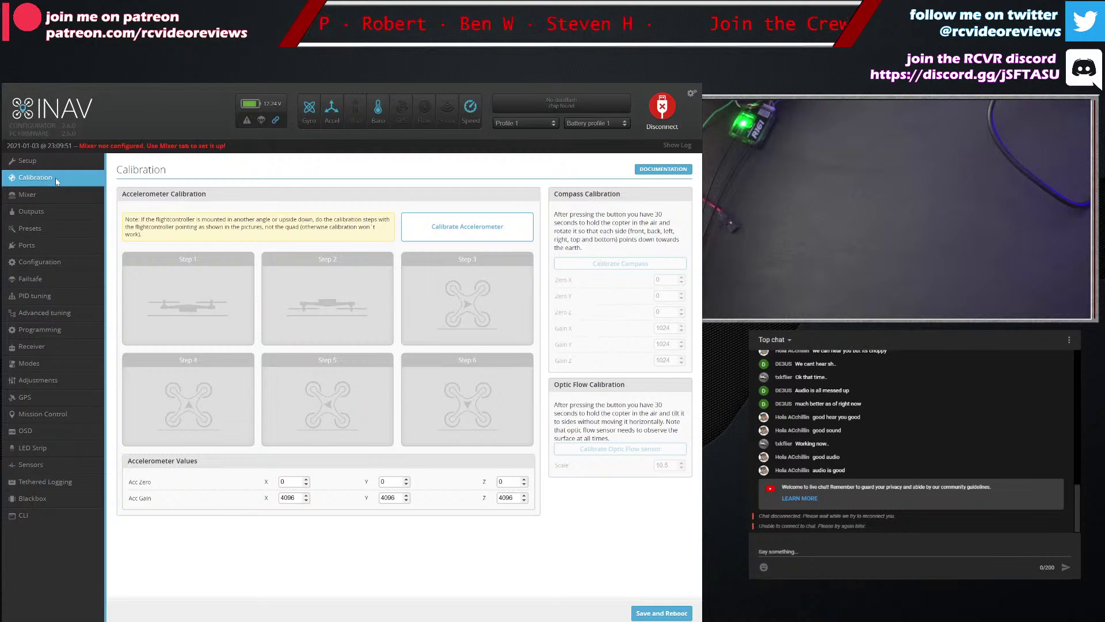
click(26, 163)
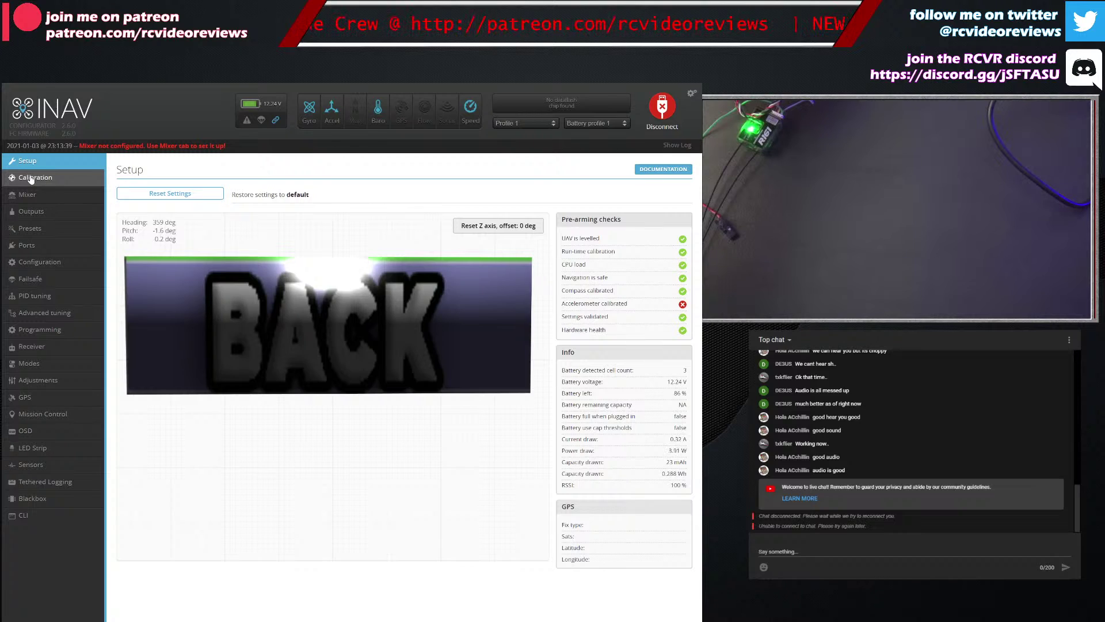
click(31, 179)
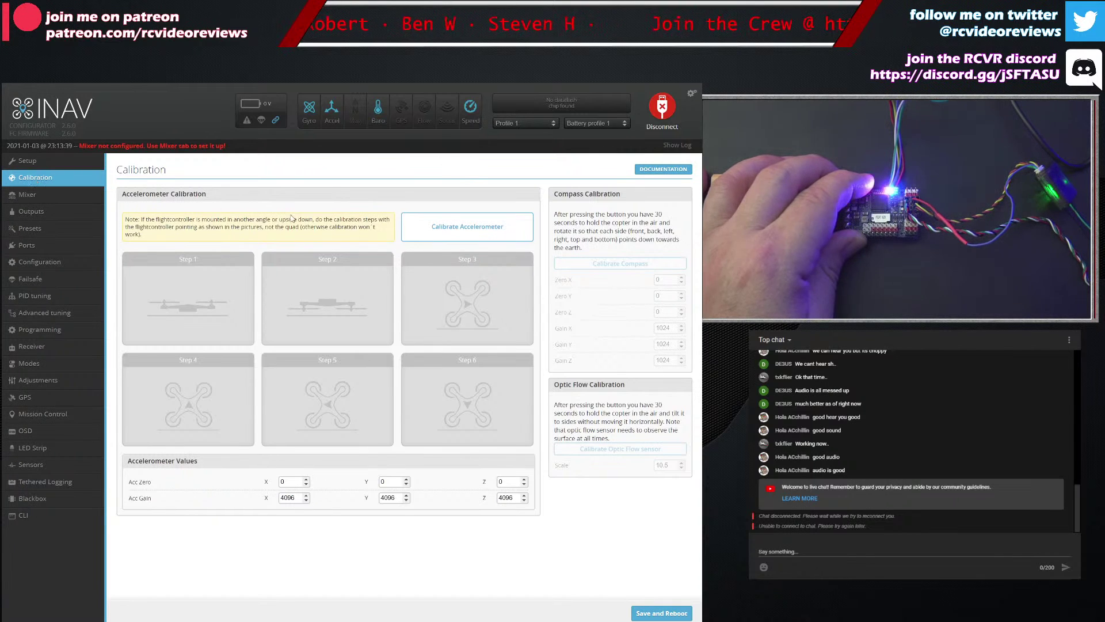
click(443, 236)
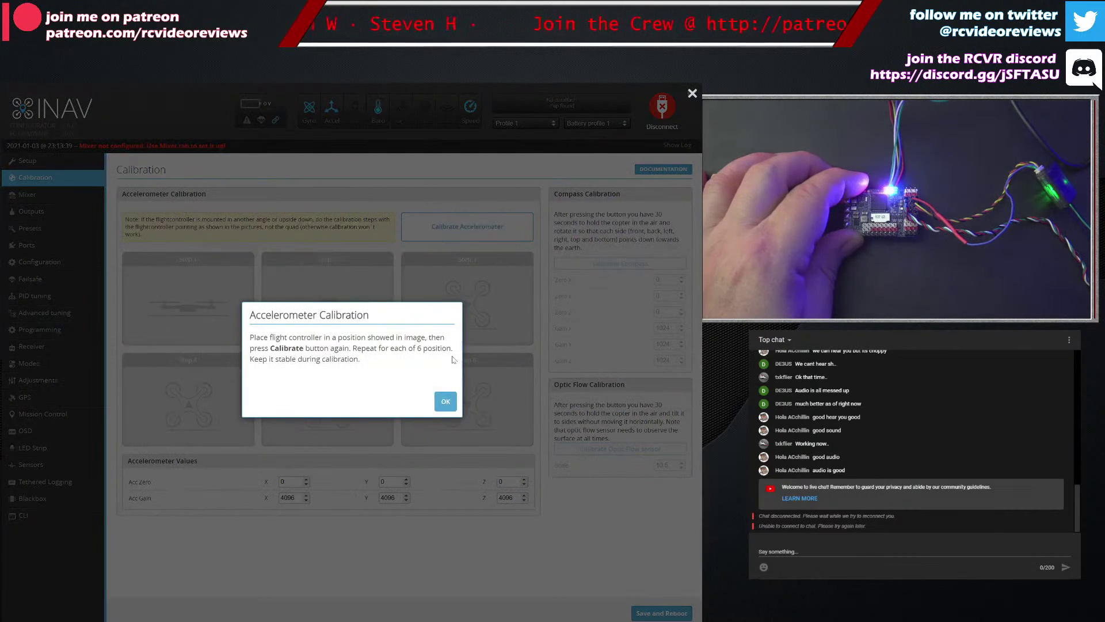
click(444, 401)
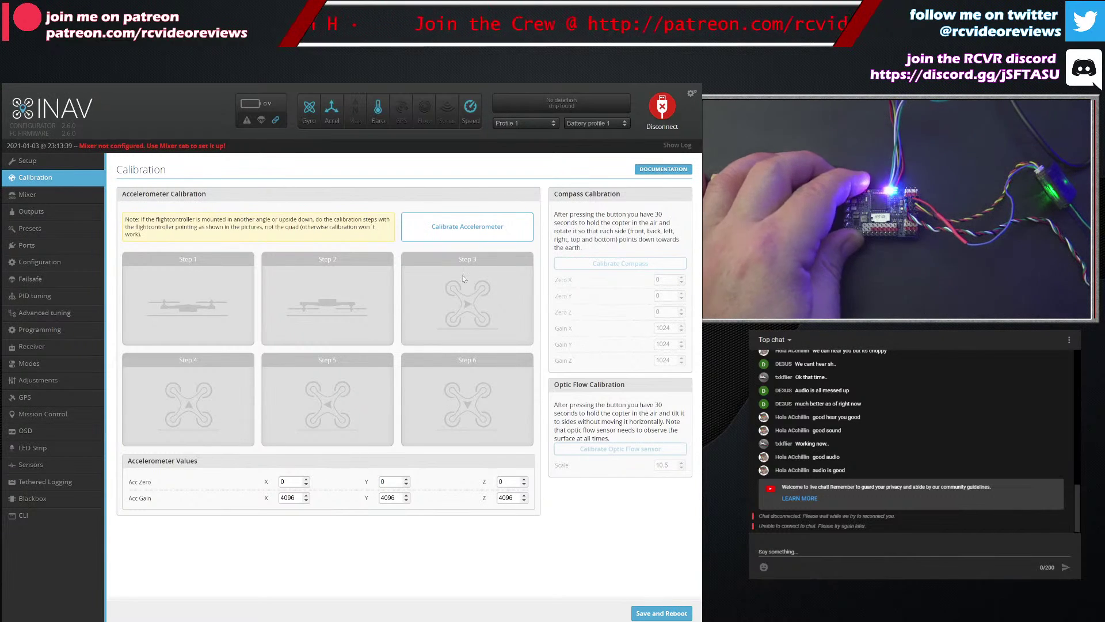
Step: Calibrate the accelerometer in all six pictured board positions, repeating the Step 1 position last, and save and reboot
click(461, 228)
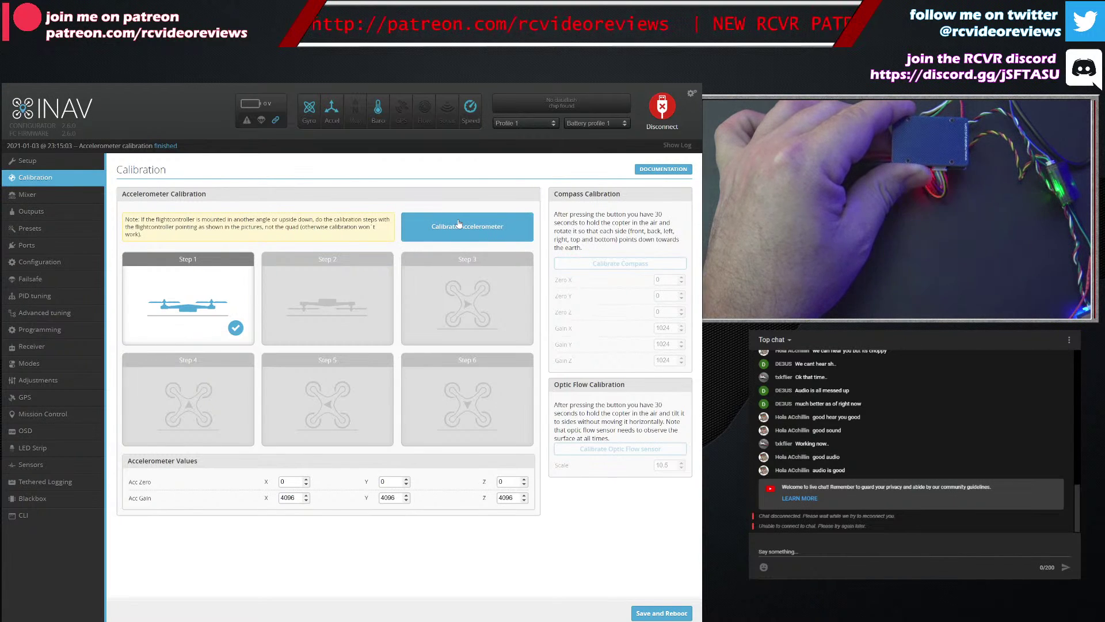
click(459, 224)
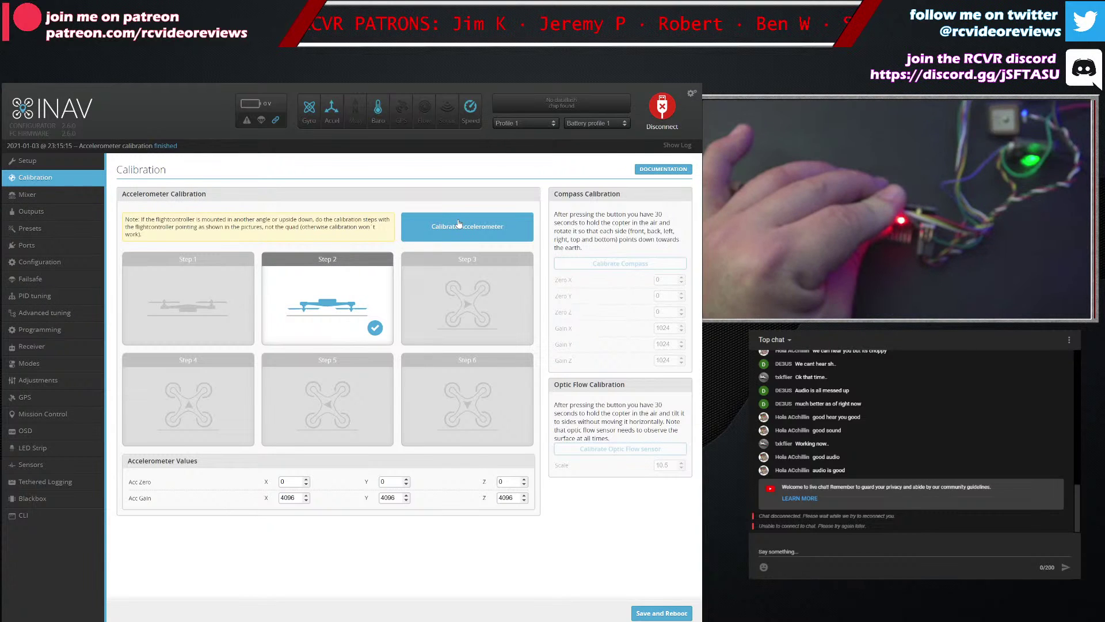
click(460, 224)
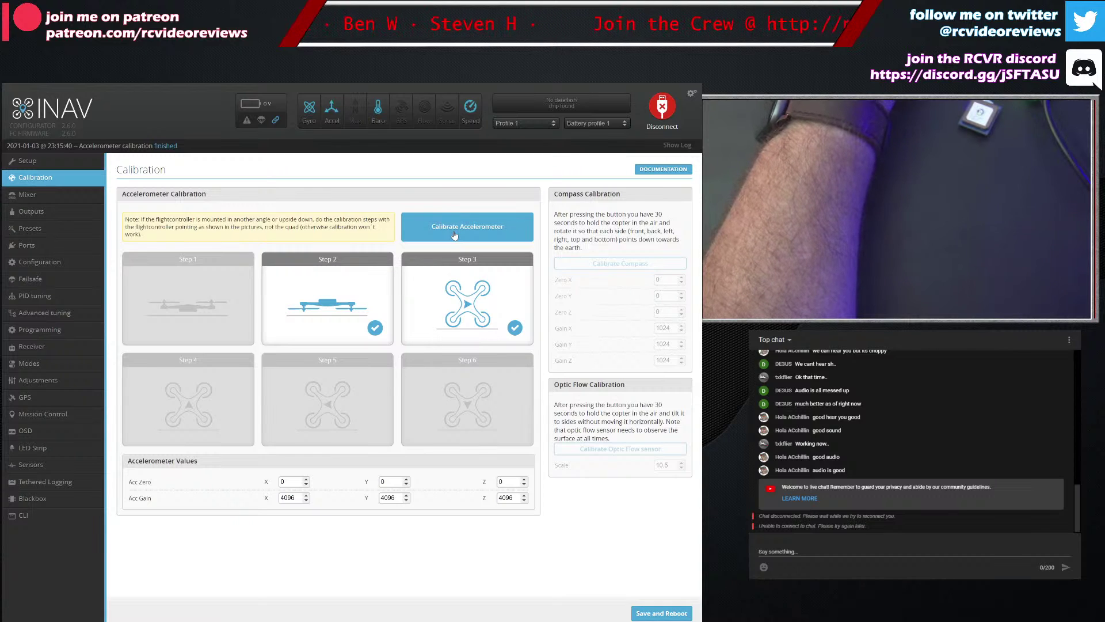
click(472, 227)
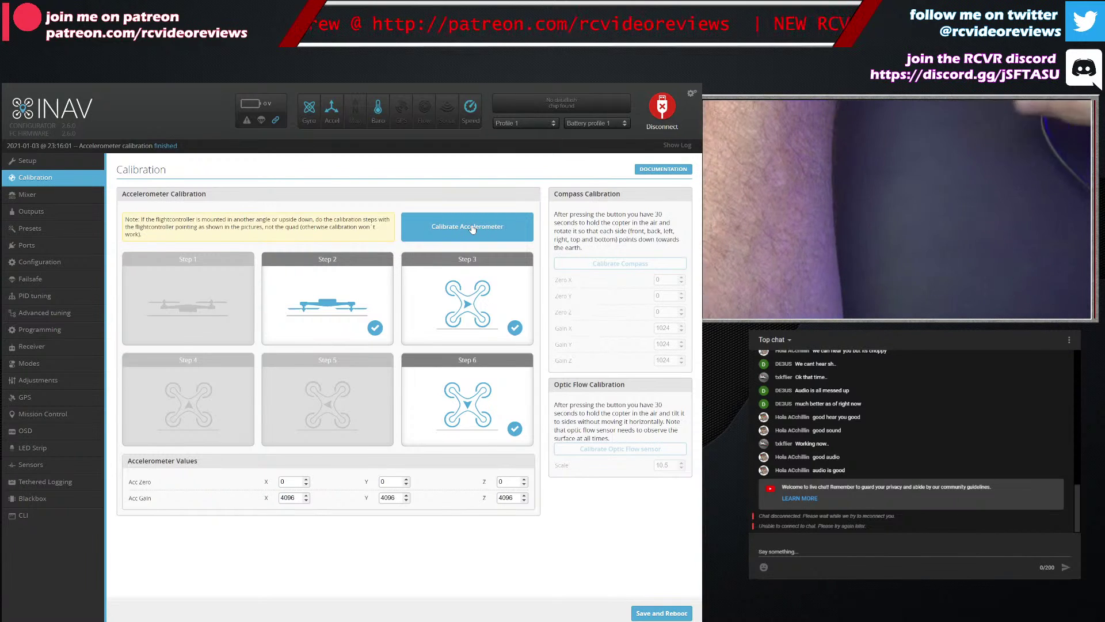
click(478, 225)
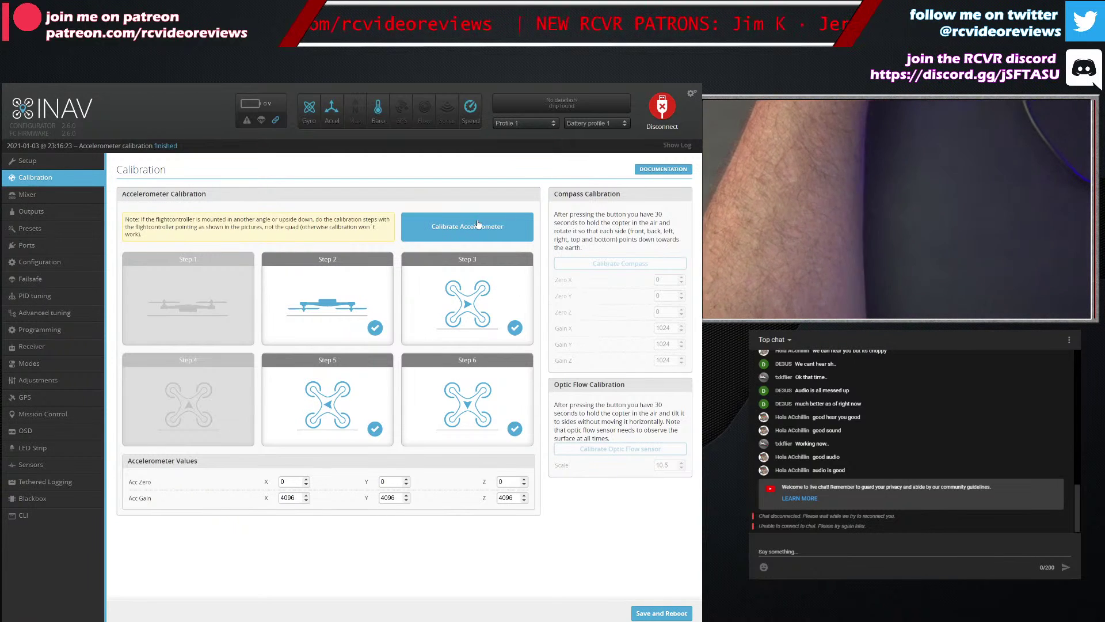
click(478, 224)
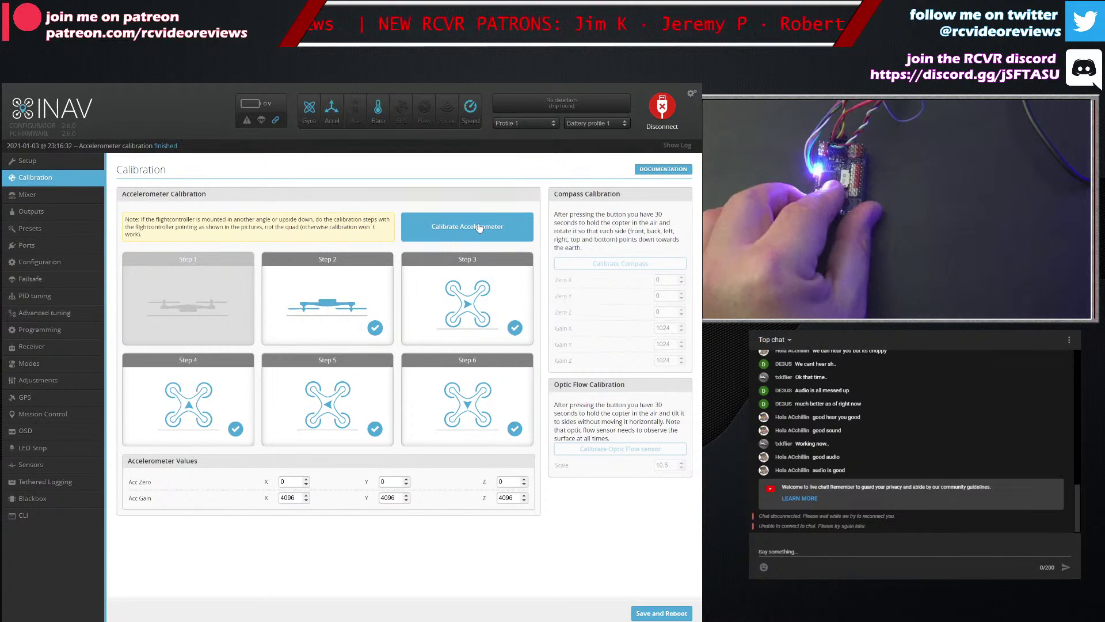
click(479, 226)
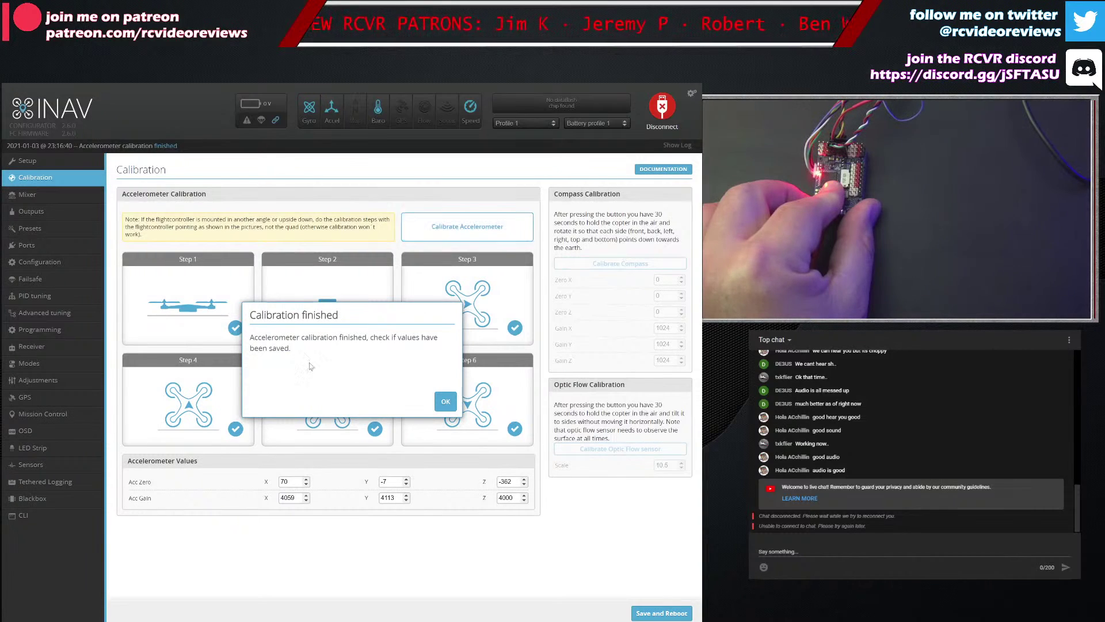
click(444, 403)
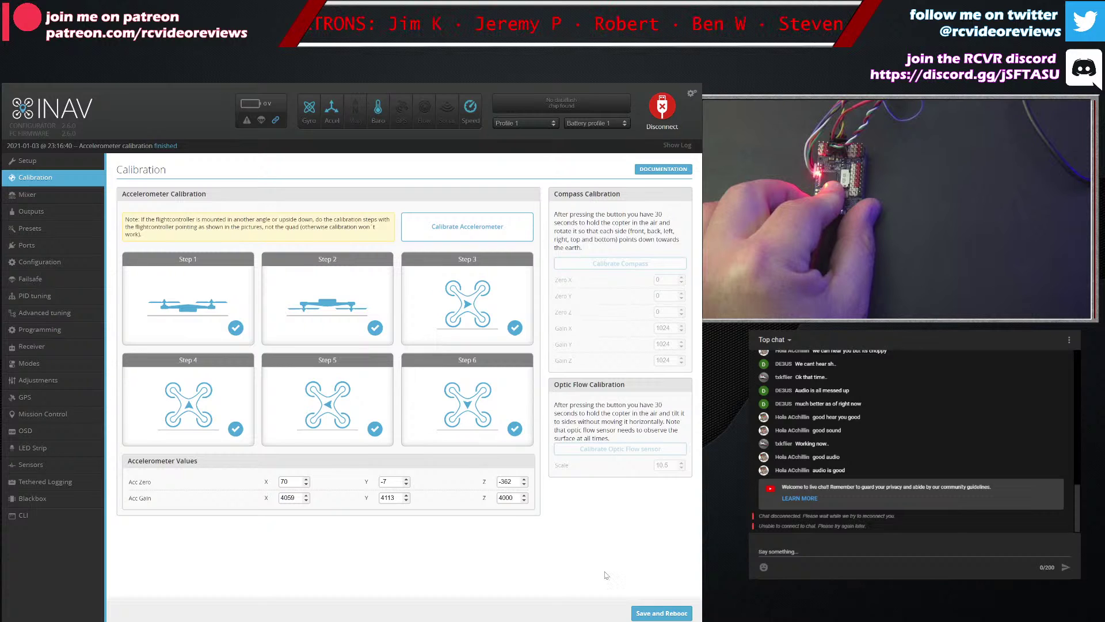
click(648, 618)
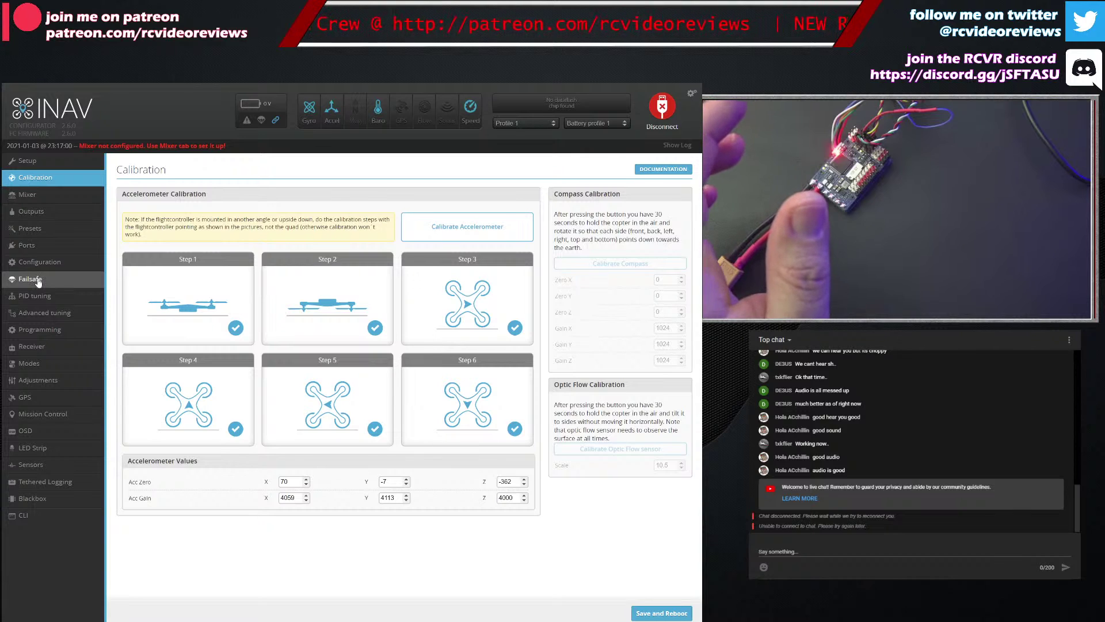
Step: Apply the Flying Wing S800 Sky Shadow preset with its adjusted gyro filtering, PIDs and rates, and confirm the reboot
click(36, 229)
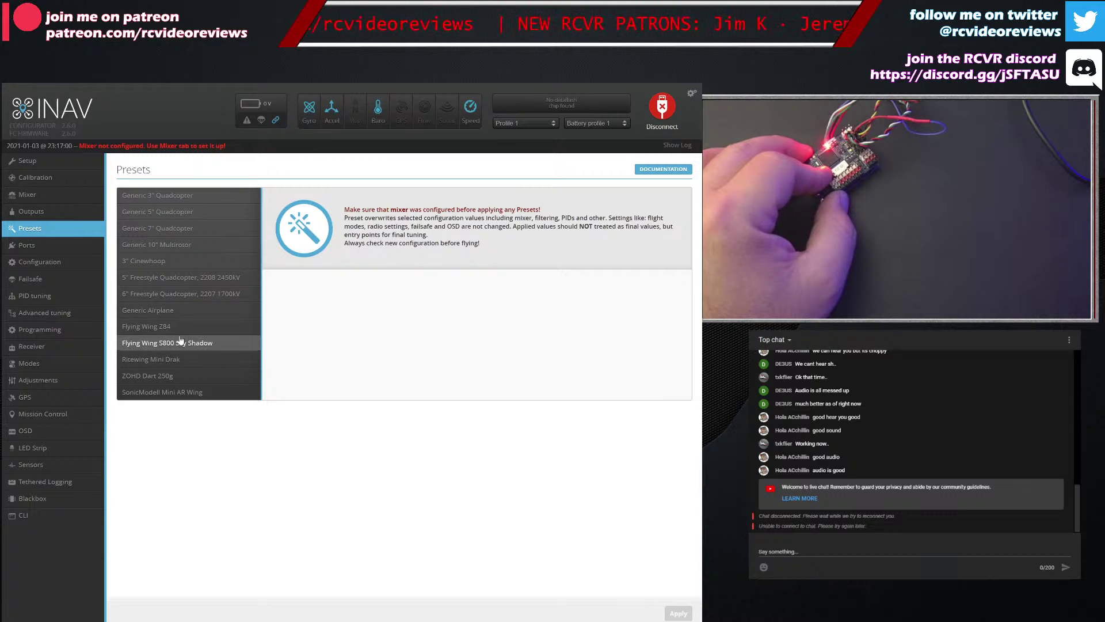
click(148, 347)
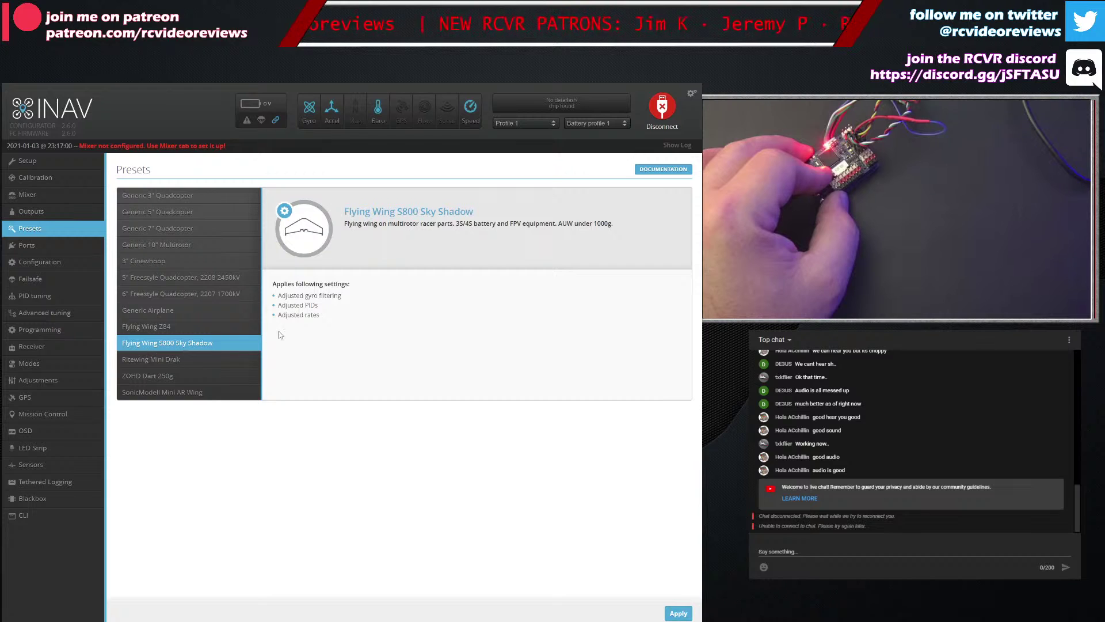
drag(286, 296, 342, 296)
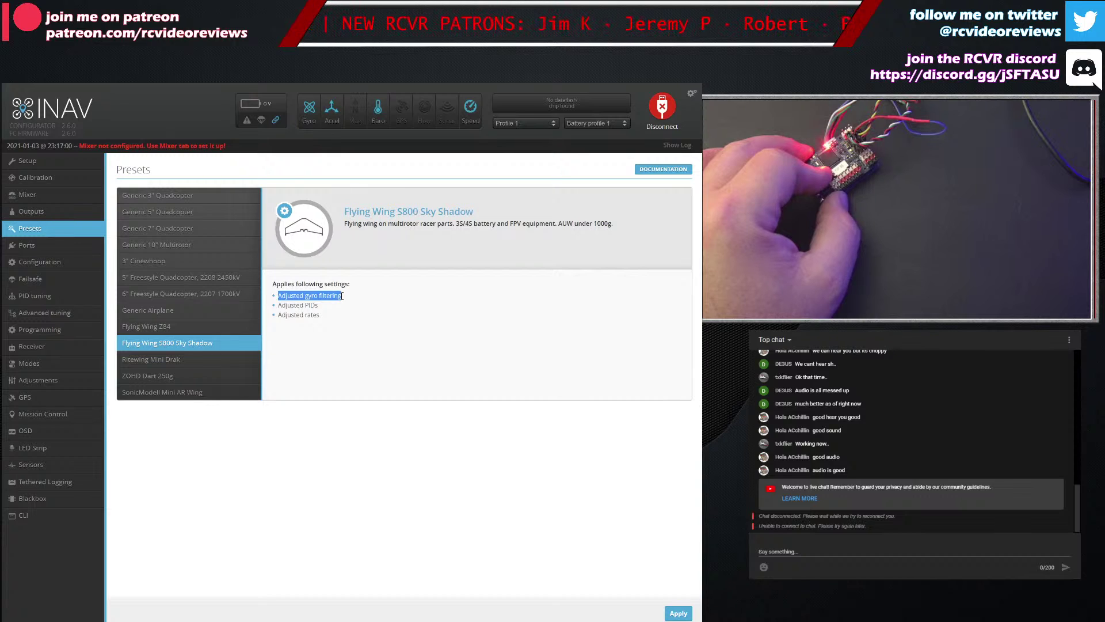
click(300, 313)
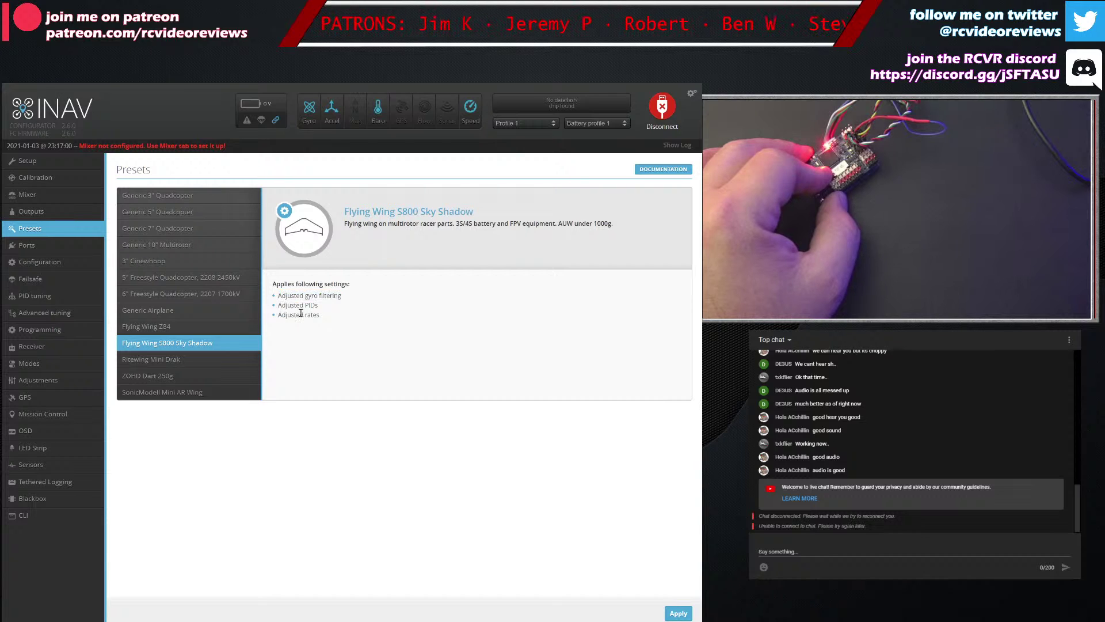
click(678, 613)
click(482, 420)
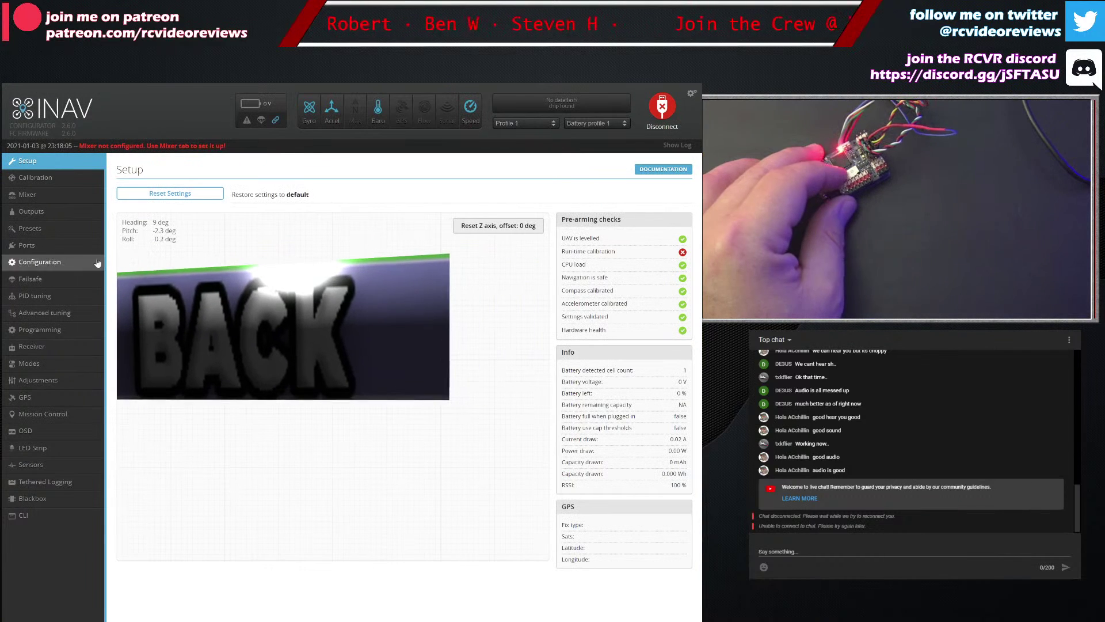
Step: Examine the FeedForward gains for roll, pitch and yaw in the PID tuning settings
click(58, 295)
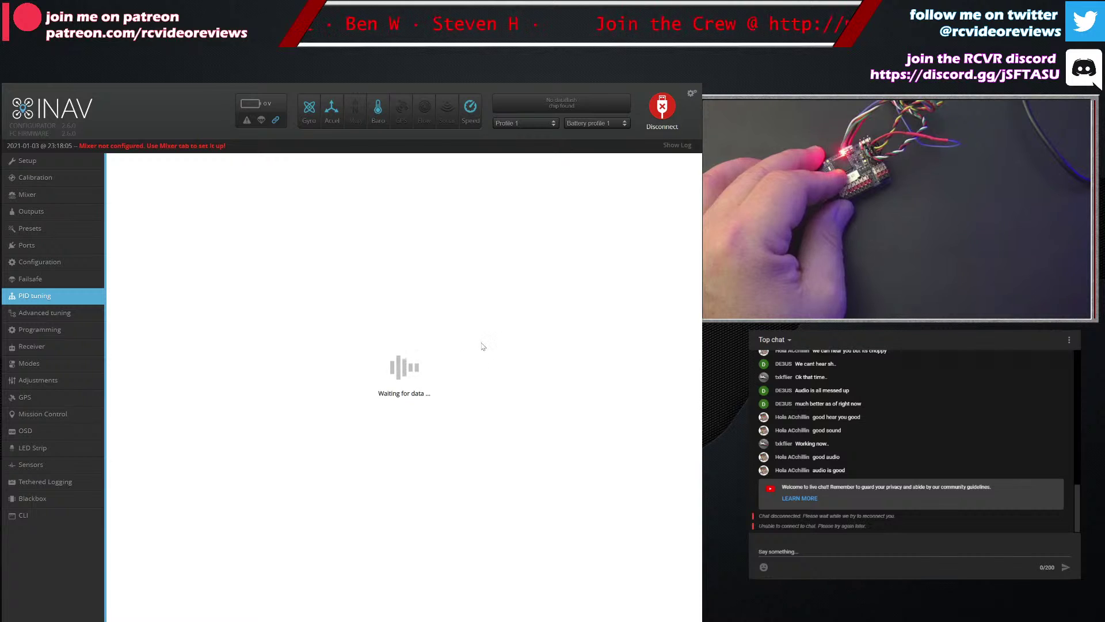
double_click(665, 239)
double_click(677, 249)
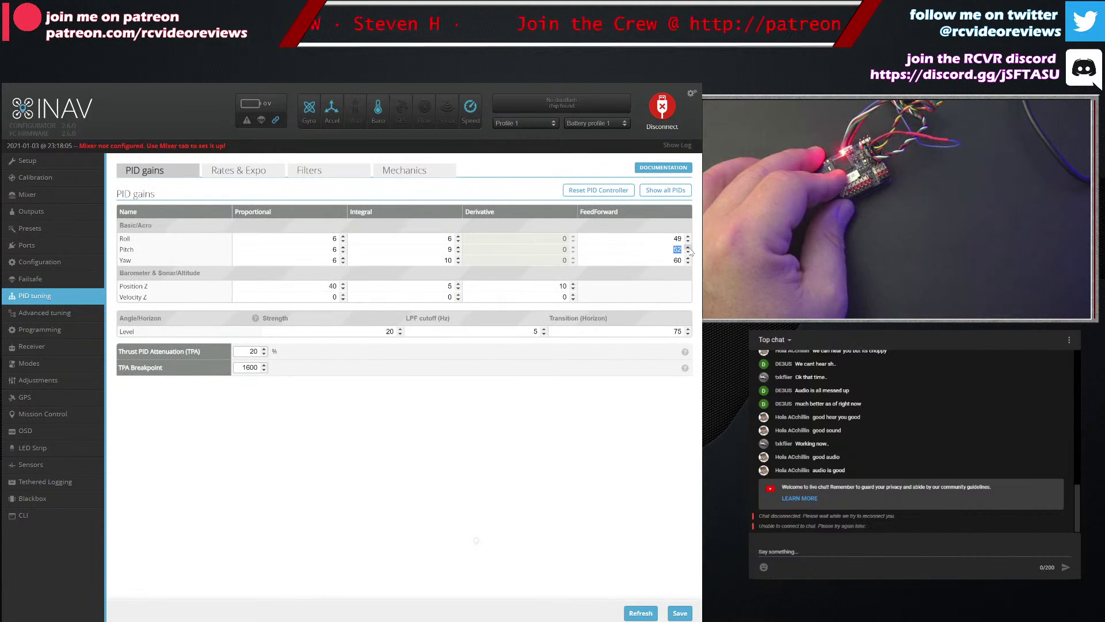
double_click(664, 261)
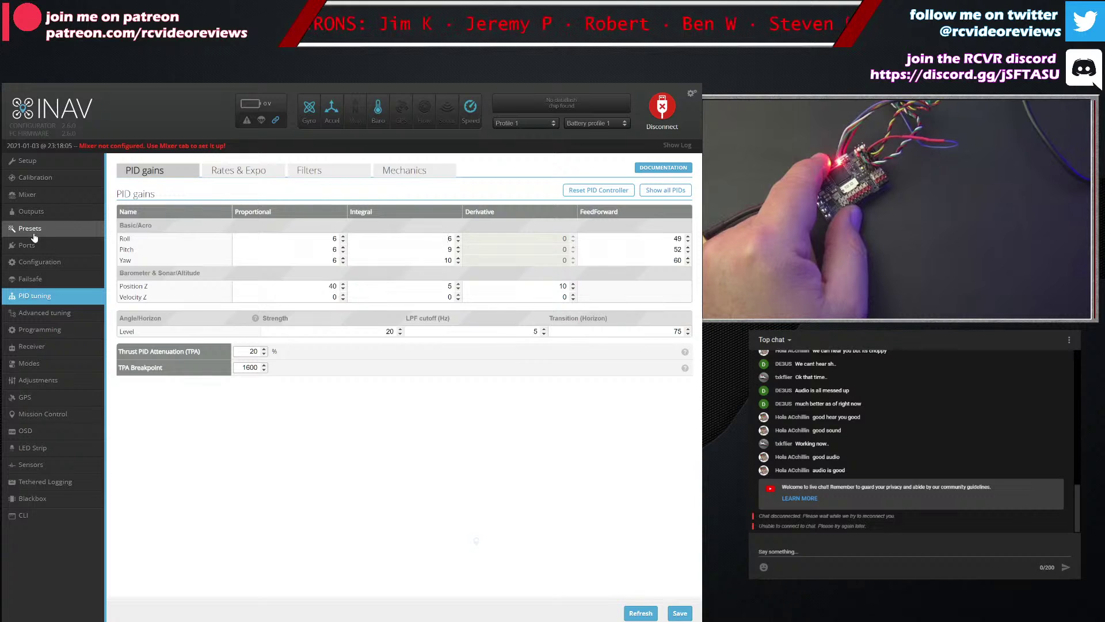
Step: Load and apply the Flying Wing mixer preset, overriding the current mixer settings, and save and reboot
click(35, 199)
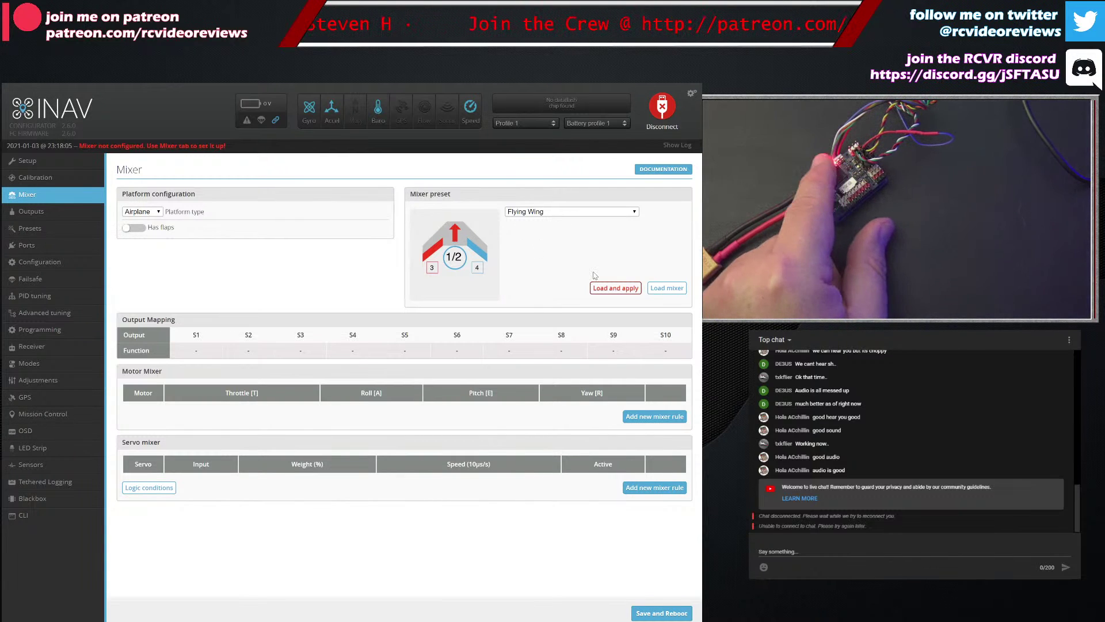
click(614, 288)
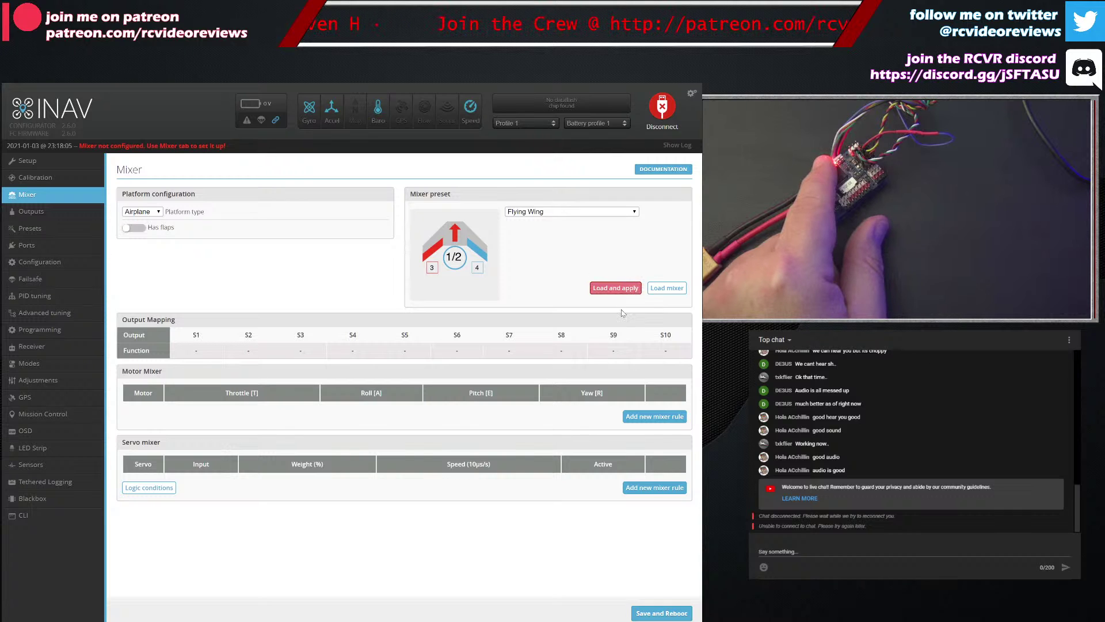
click(611, 291)
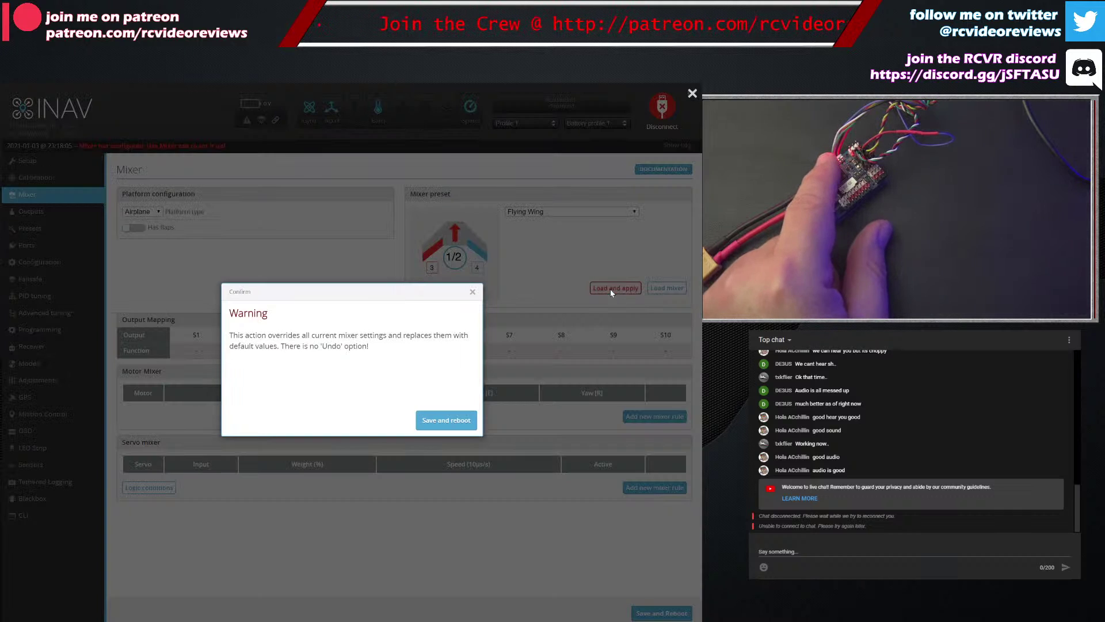
click(446, 421)
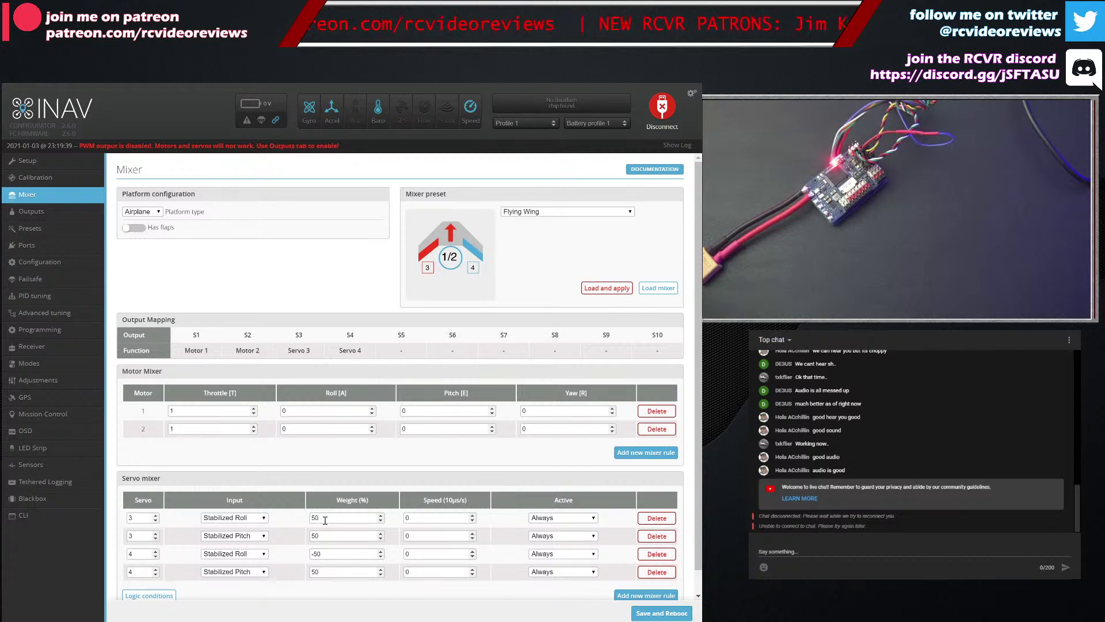
Step: Delete the motor 2 rule from the motor mixer, and save and reboot
drag(325, 534, 314, 532)
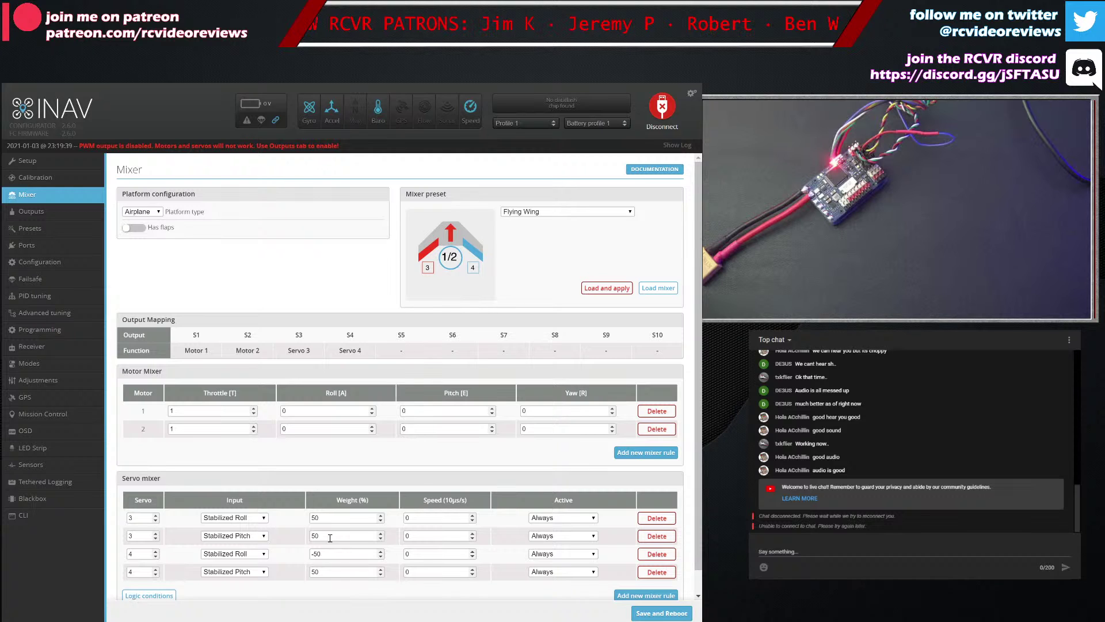
click(657, 429)
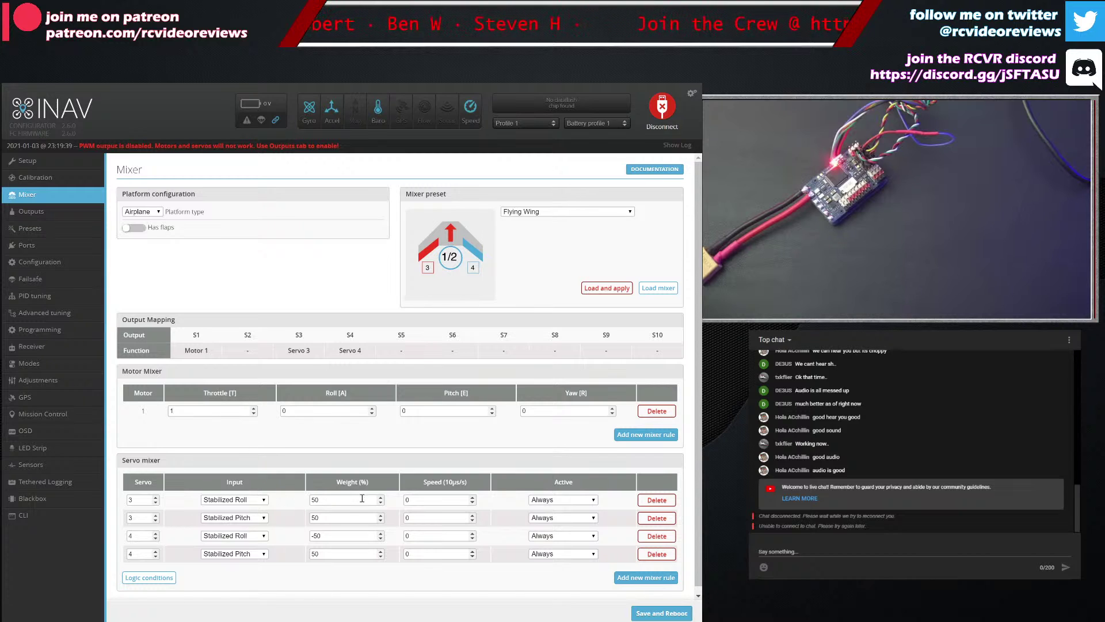
click(648, 615)
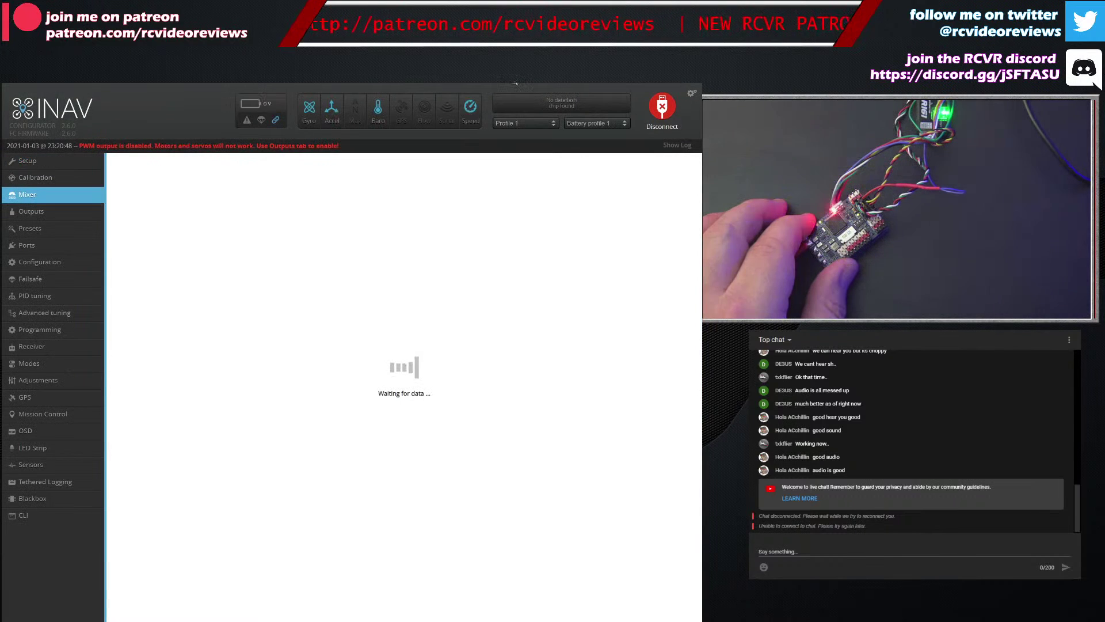
Step: Switch on motor and servo output, and enable motor control by acknowledging that the propellers are removed
click(41, 212)
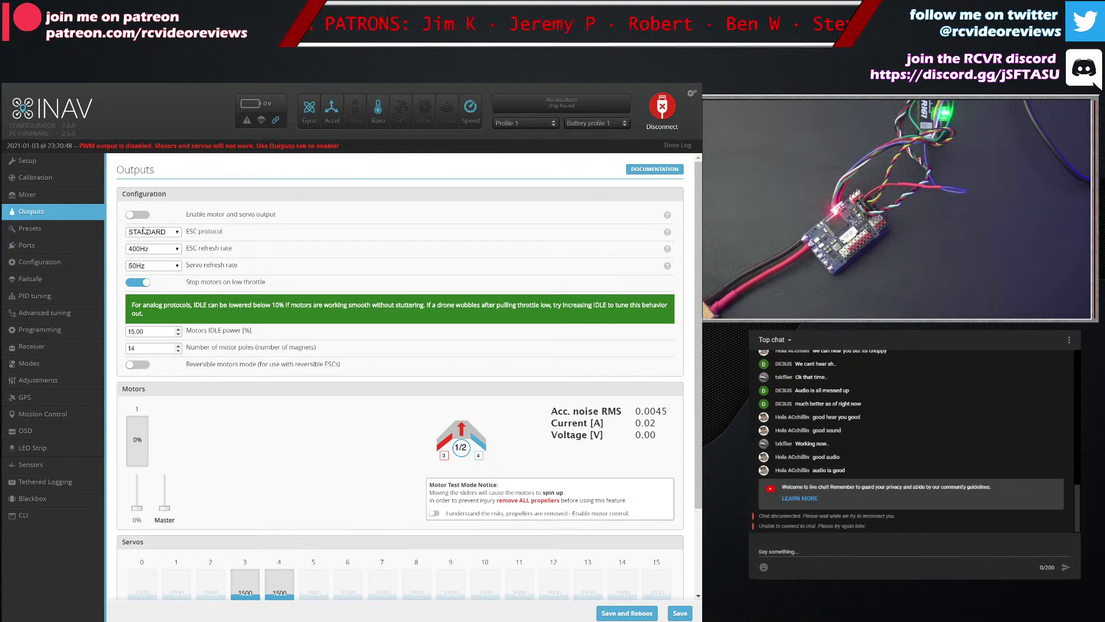
click(142, 218)
scroll(257, 435, down, 1)
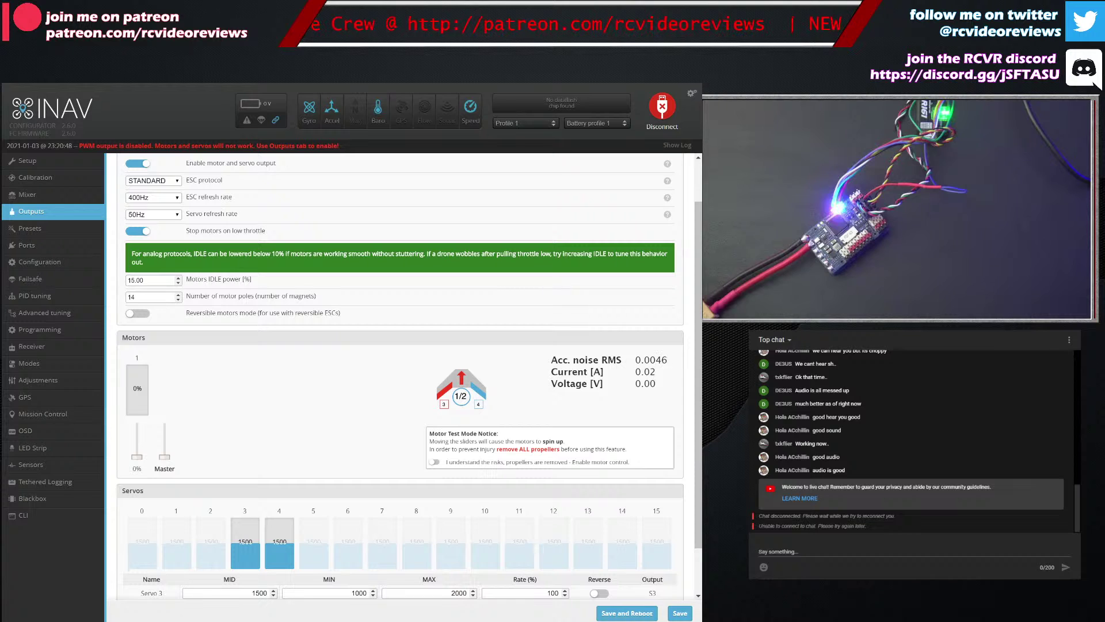
click(434, 462)
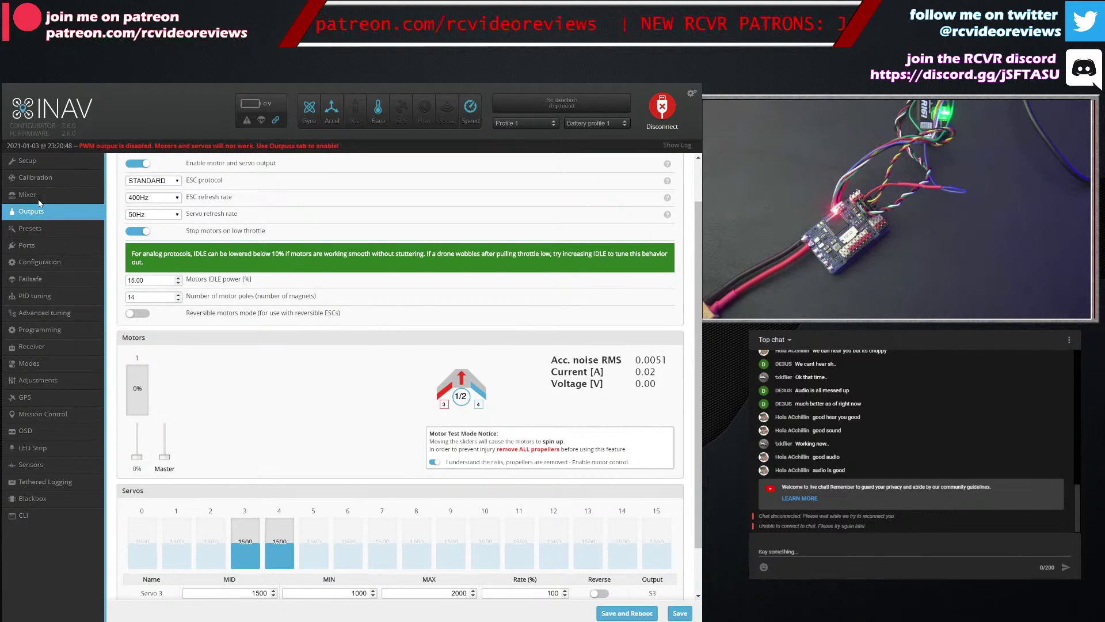
Step: Review the serial port assignments, particularly the Serial RX setting of UART2
click(41, 246)
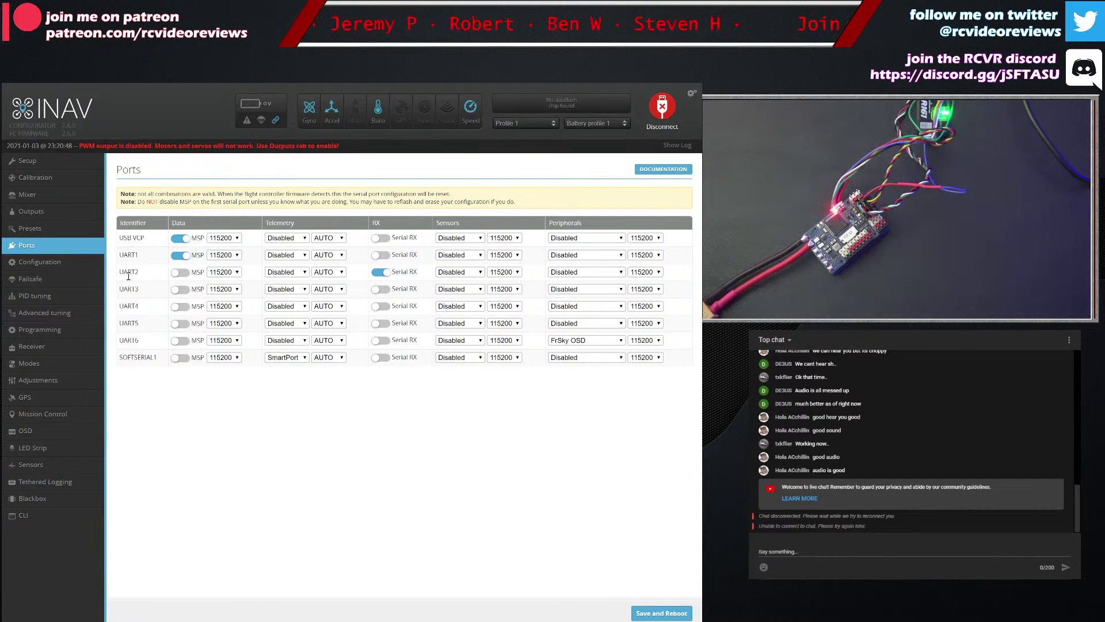
double_click(123, 276)
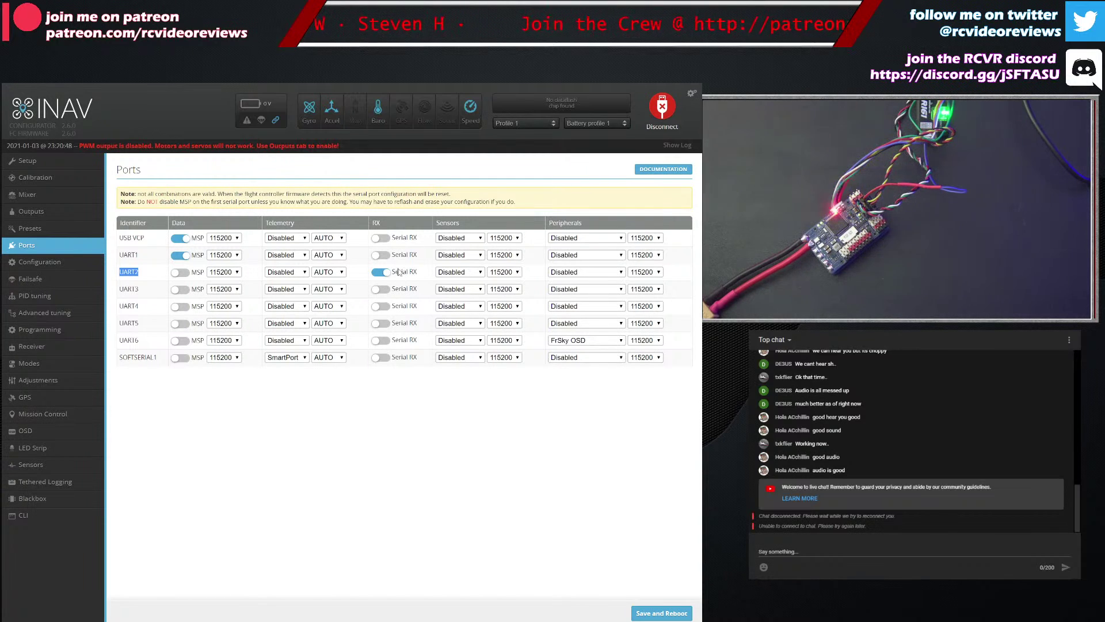
drag(396, 275, 422, 279)
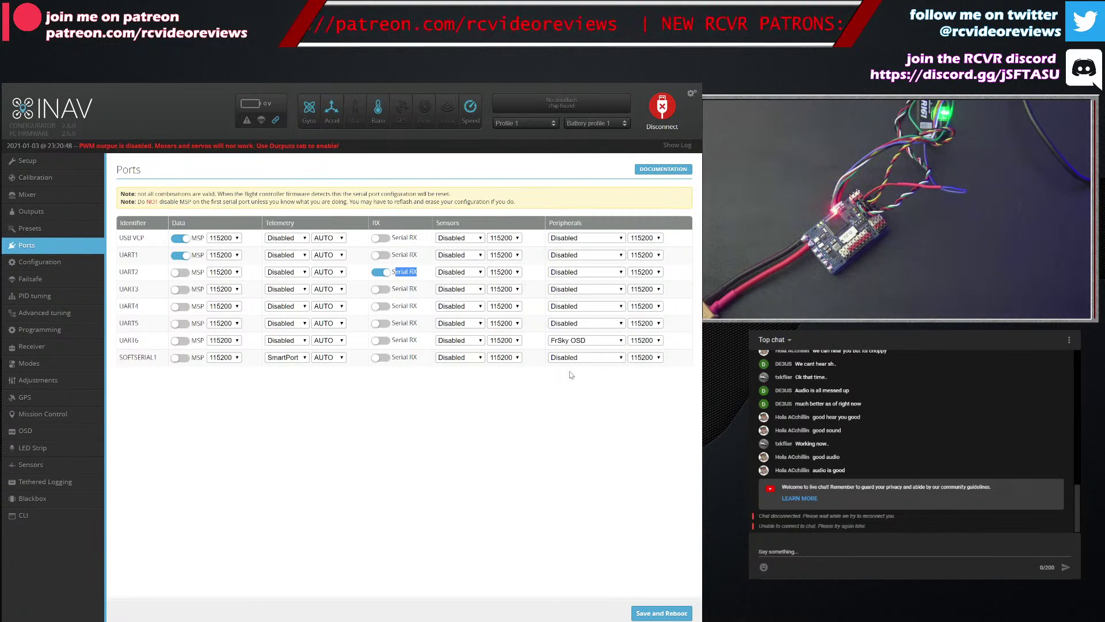
Step: In the system configuration, set the I2C speed to 800KHZ and the pitot tube sensor to NONE
click(385, 401)
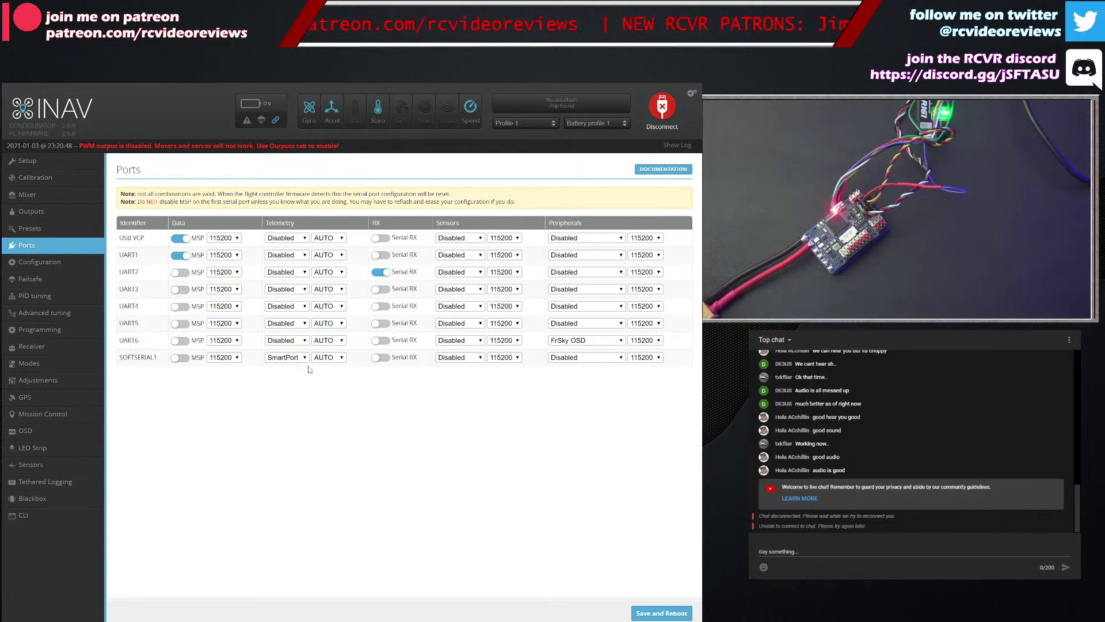
click(48, 263)
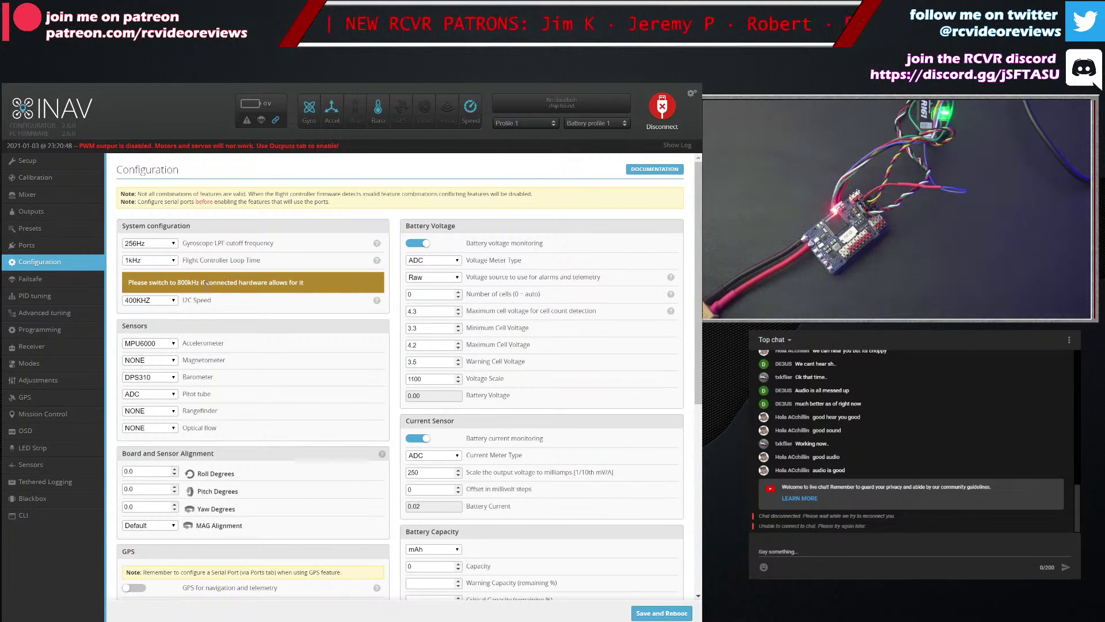
drag(175, 282, 191, 283)
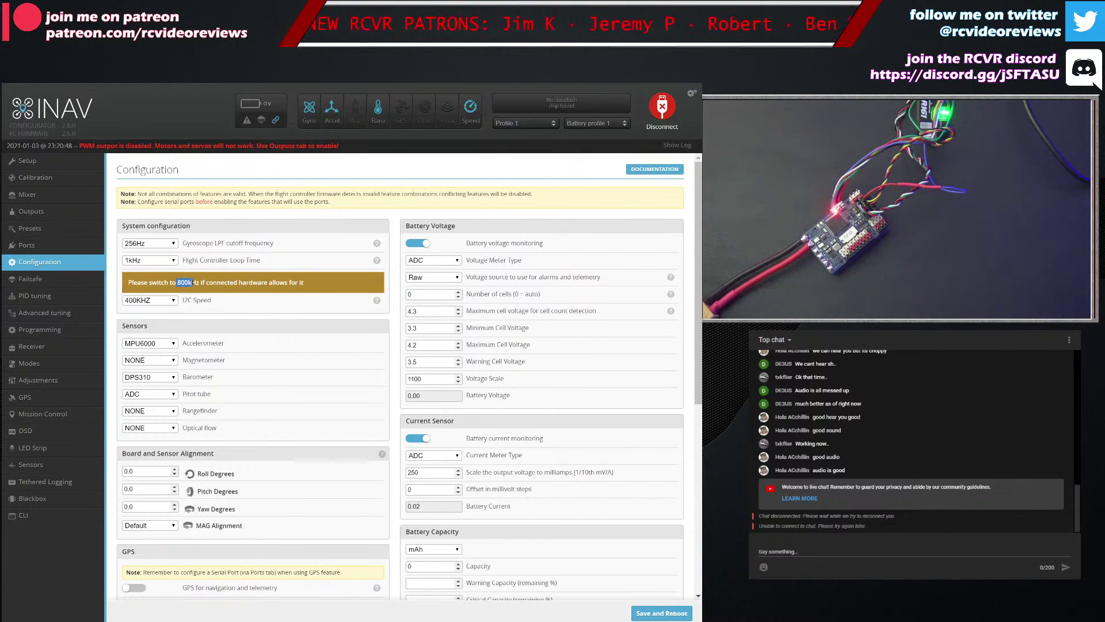
click(161, 302)
click(151, 337)
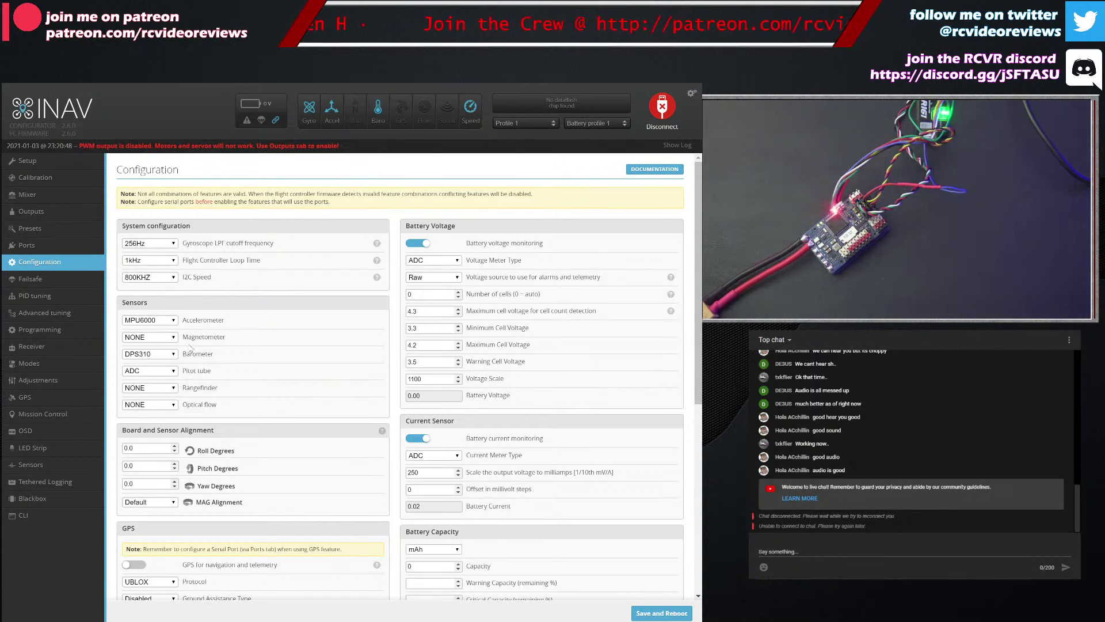
click(147, 385)
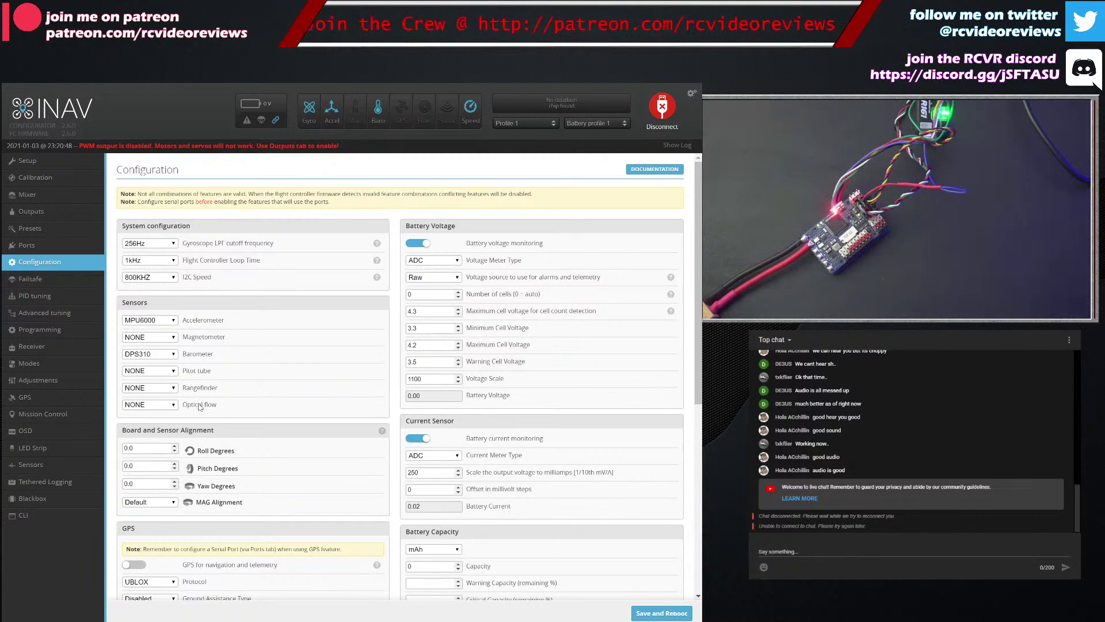
Step: Switch on GPS for navigation and telemetry in the configuration
scroll(200, 407, down, 1)
scroll(200, 406, down, 3)
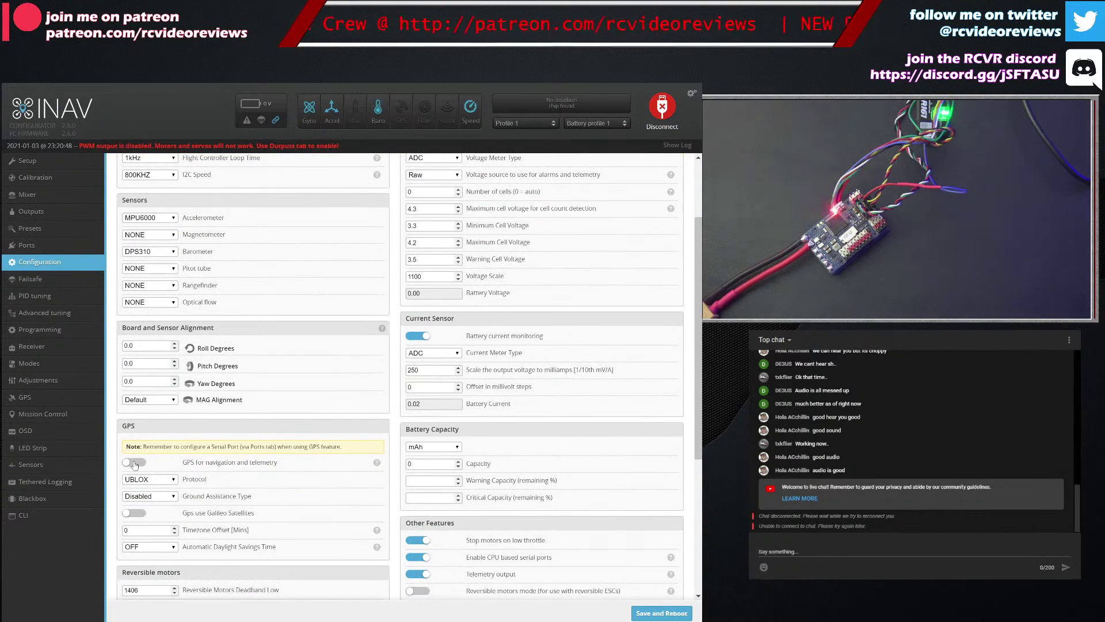
click(135, 464)
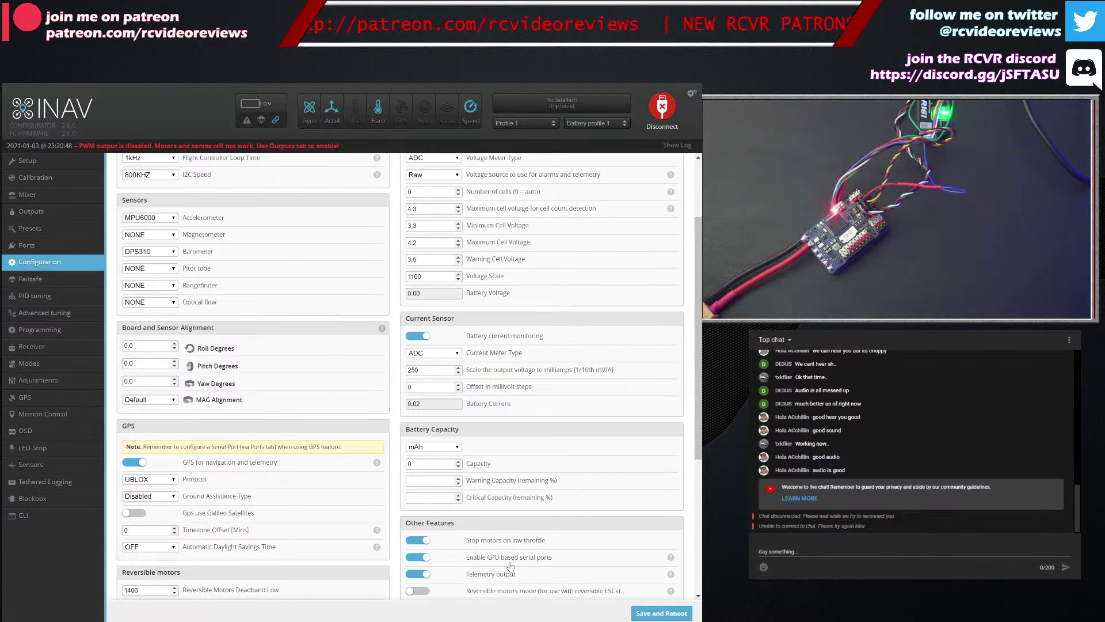
Step: Consult the Wiring & settings diagram on the Matek F722-WPX web page for the port assignments, and save and reboot the port configuration
click(32, 247)
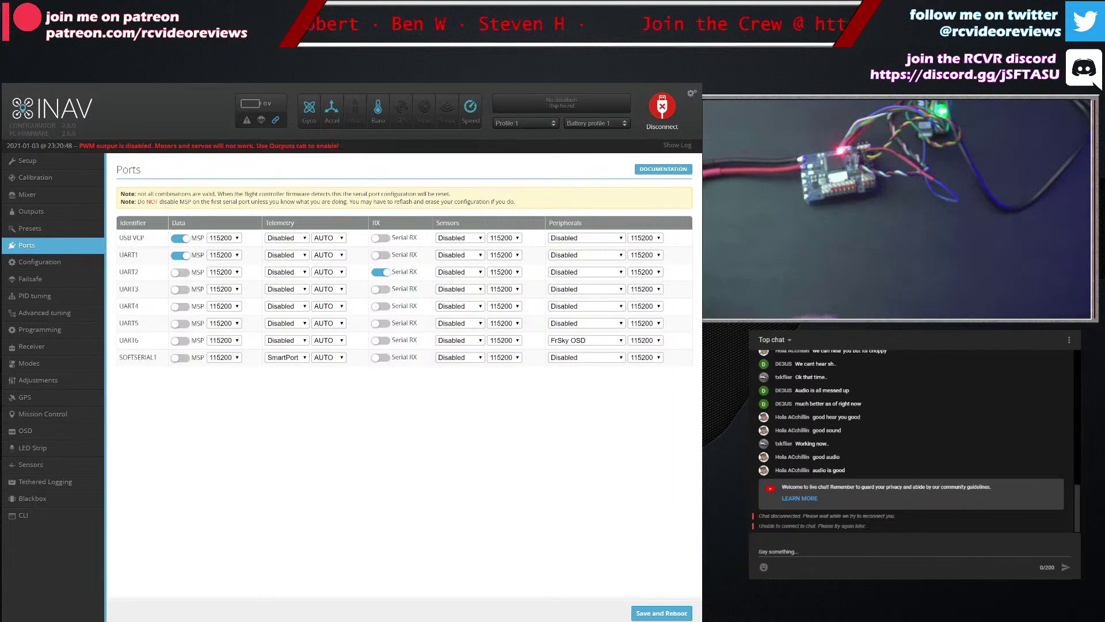
key(alt+Tab)
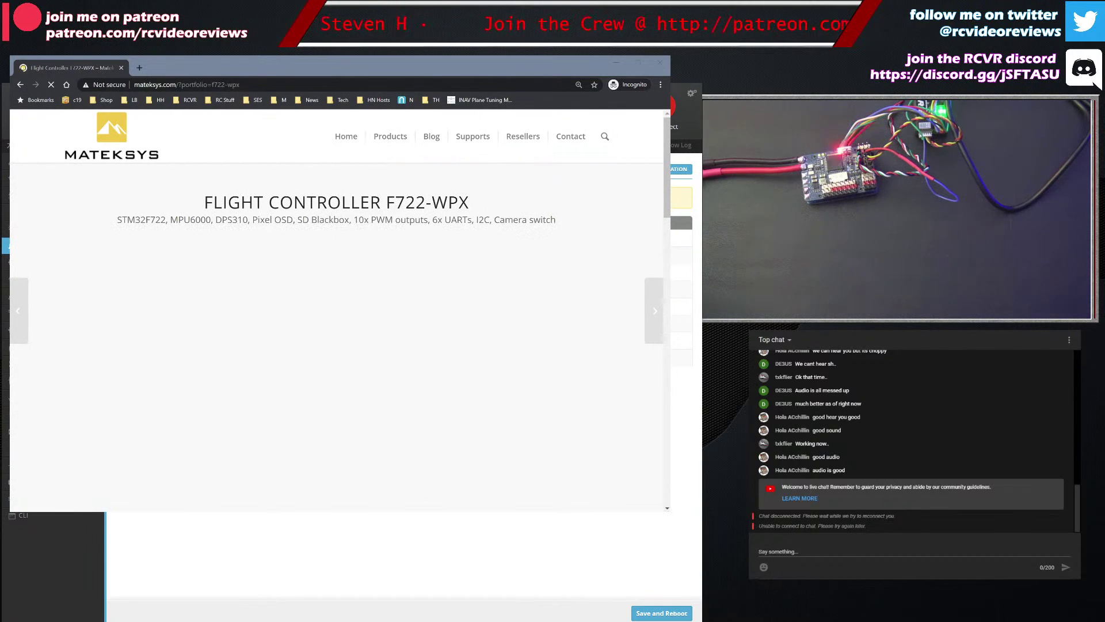
scroll(337, 322, down, 3)
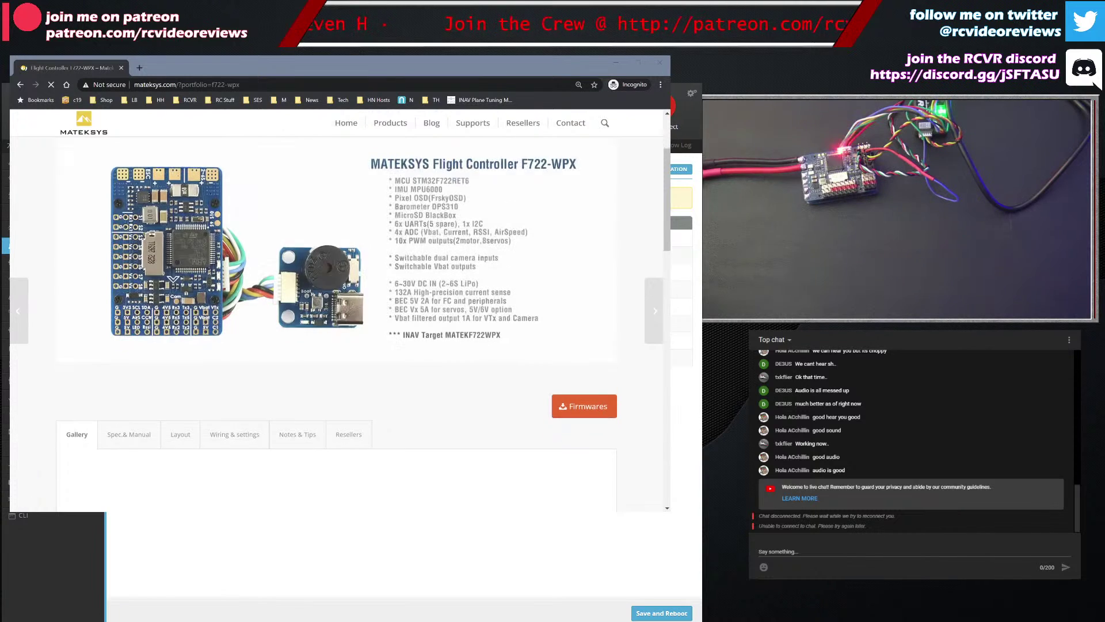
click(235, 413)
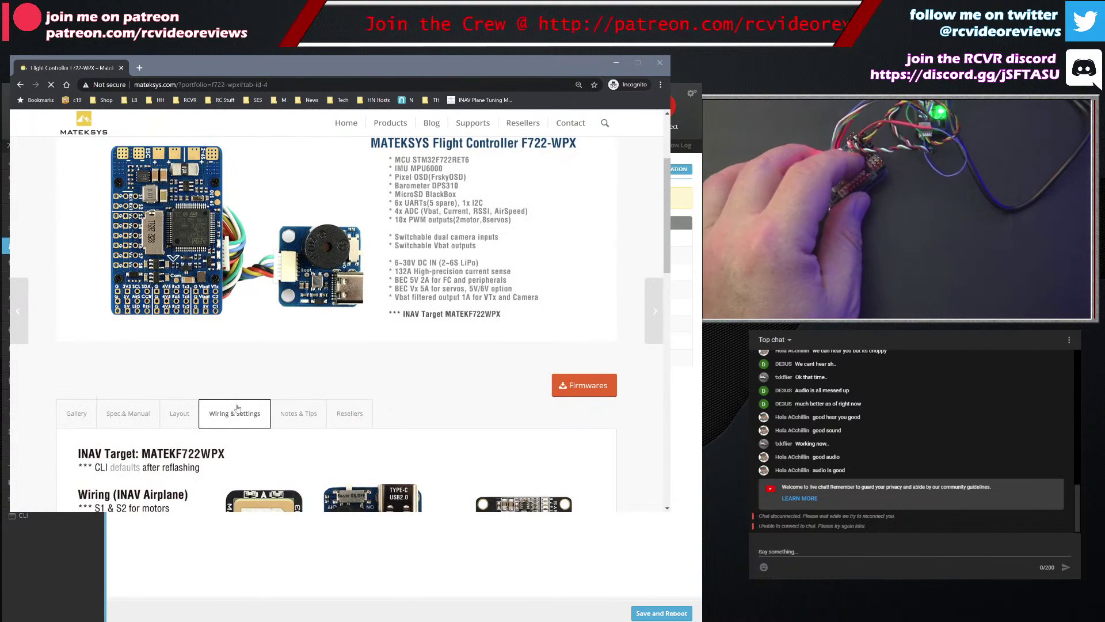
scroll(236, 411, down, 1)
scroll(237, 408, down, 6)
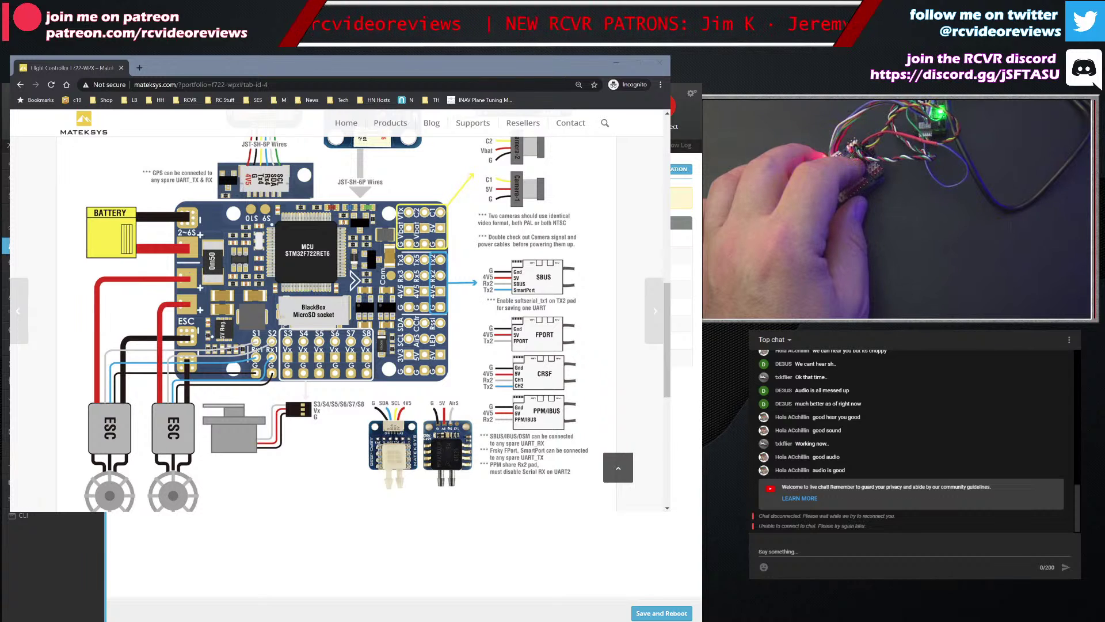
click(657, 614)
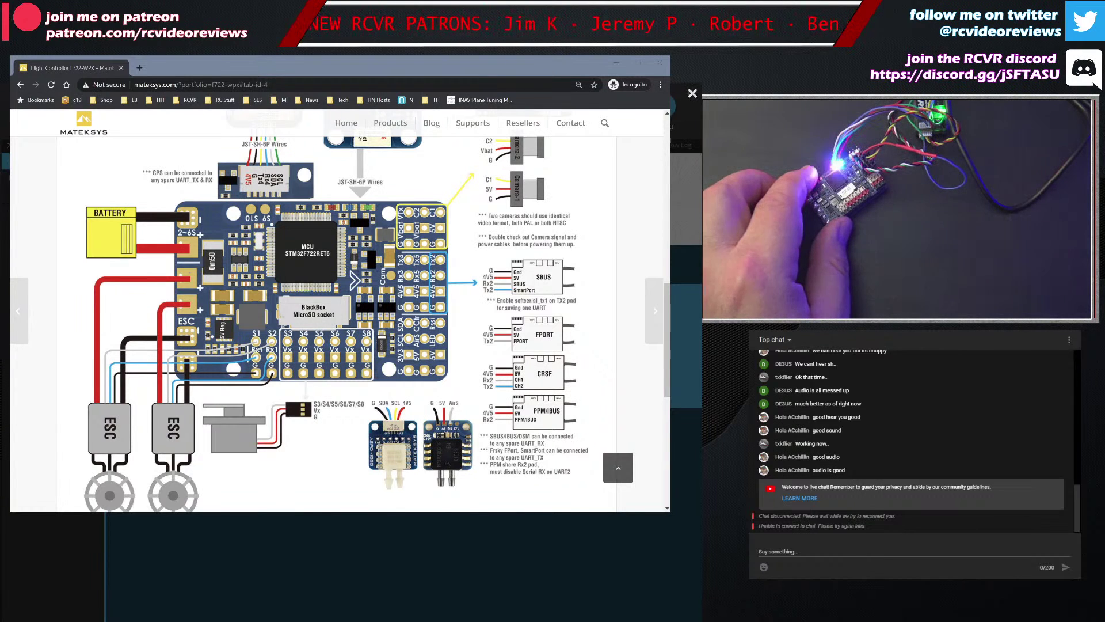
Step: Enable GPS with Autodetect ground assistance, a 300-minute timezone offset and USA daylight savings time, and save and reboot
click(34, 246)
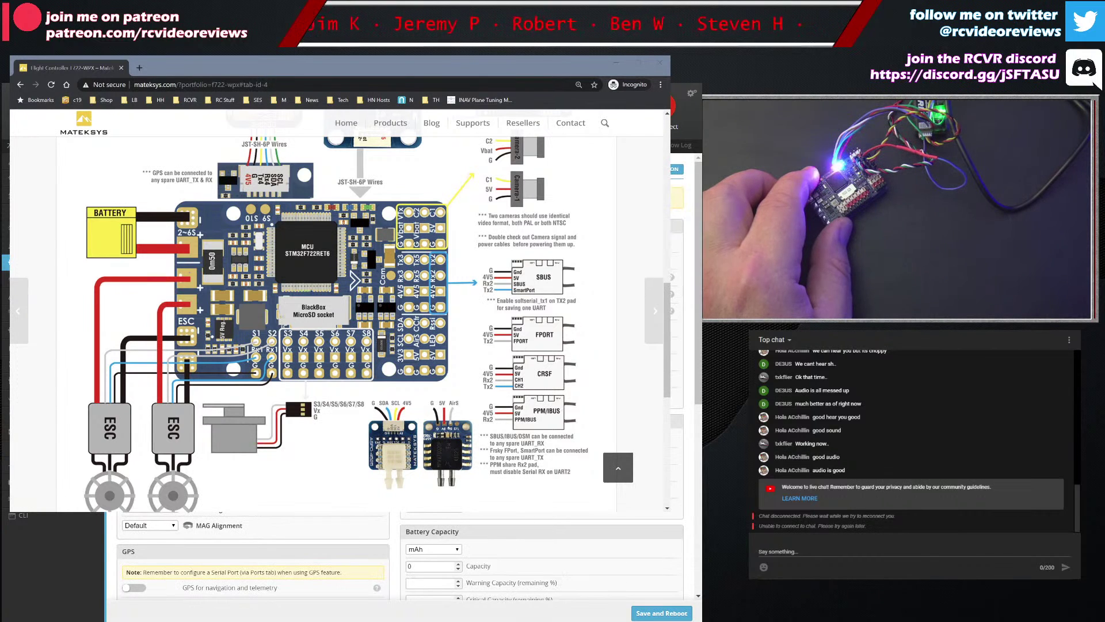
scroll(172, 519, down, 5)
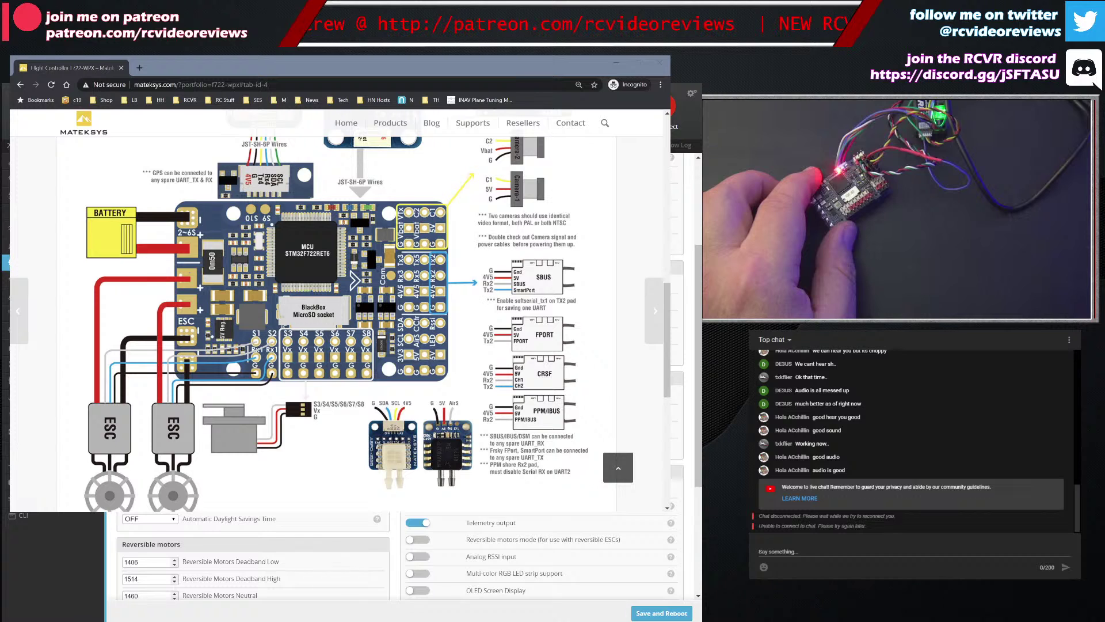
click(154, 522)
click(150, 569)
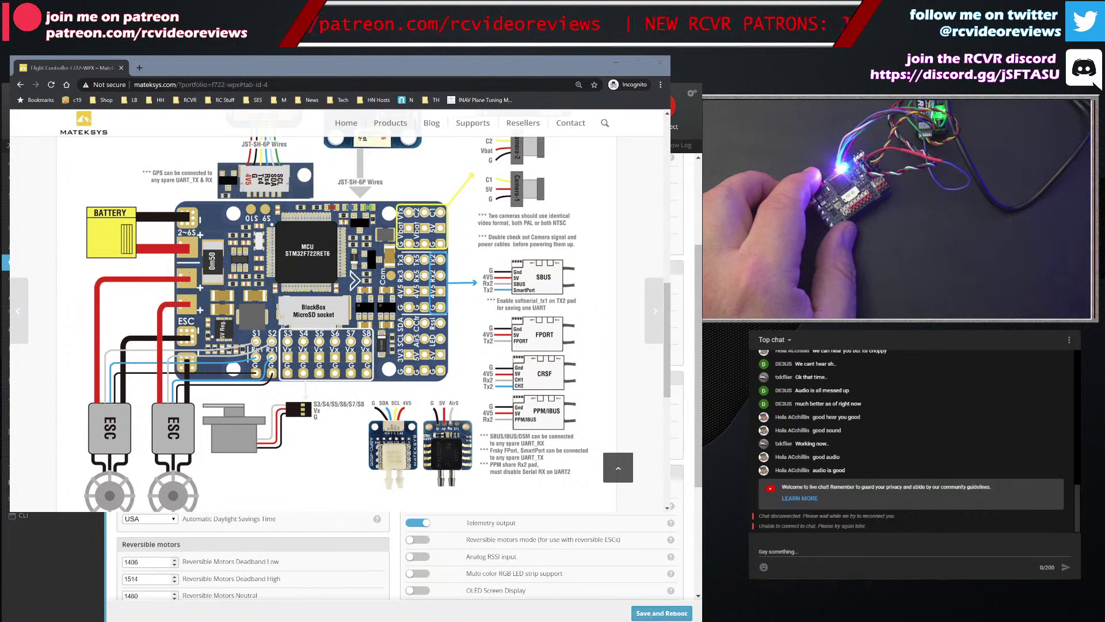
click(662, 613)
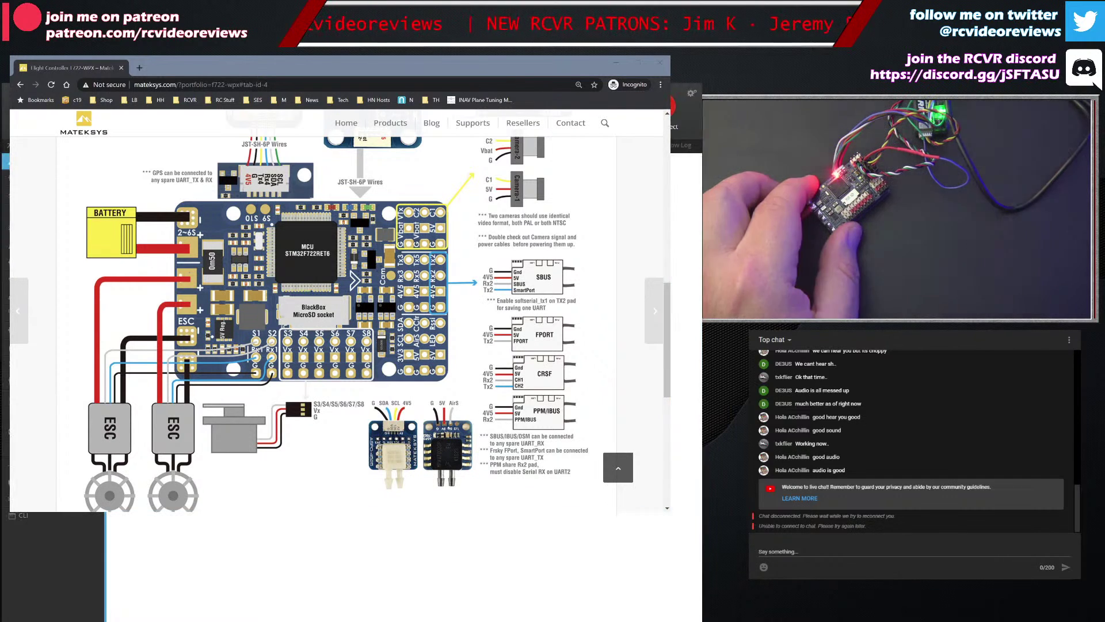
Step: Switch to the INAV Configurator and review the GPS configuration, particularly the timezone offset
key(alt+Tab)
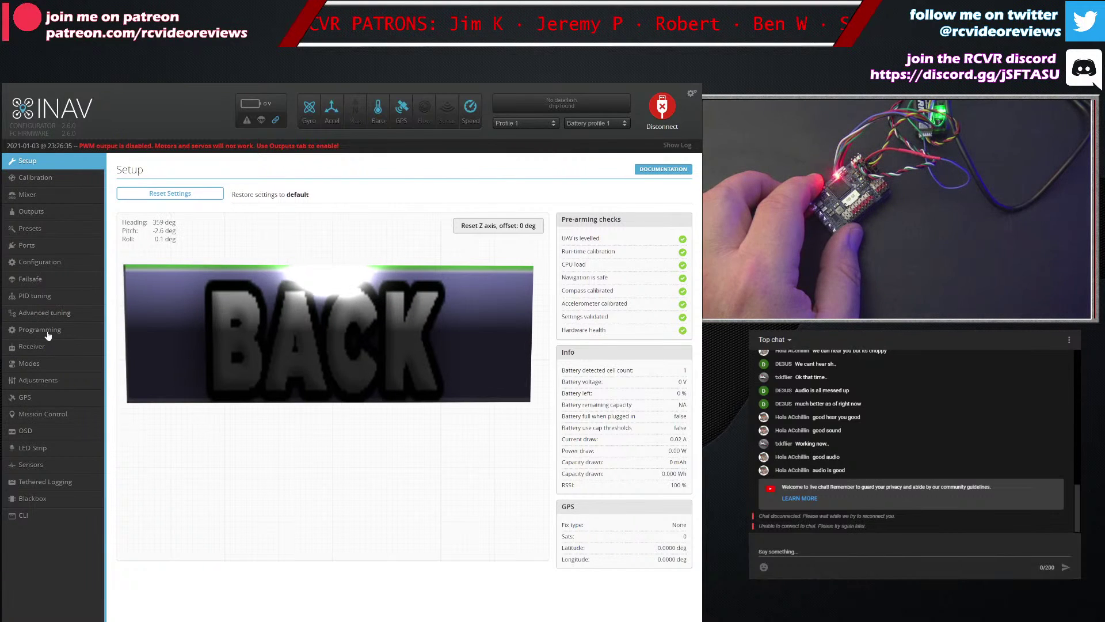
click(39, 262)
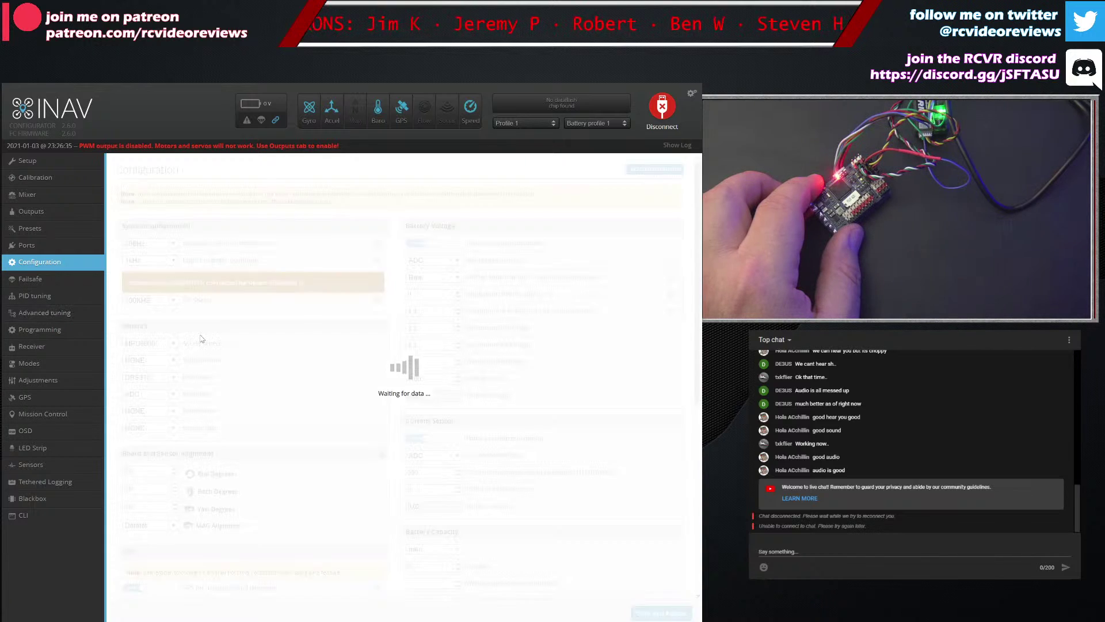
scroll(190, 460, down, 5)
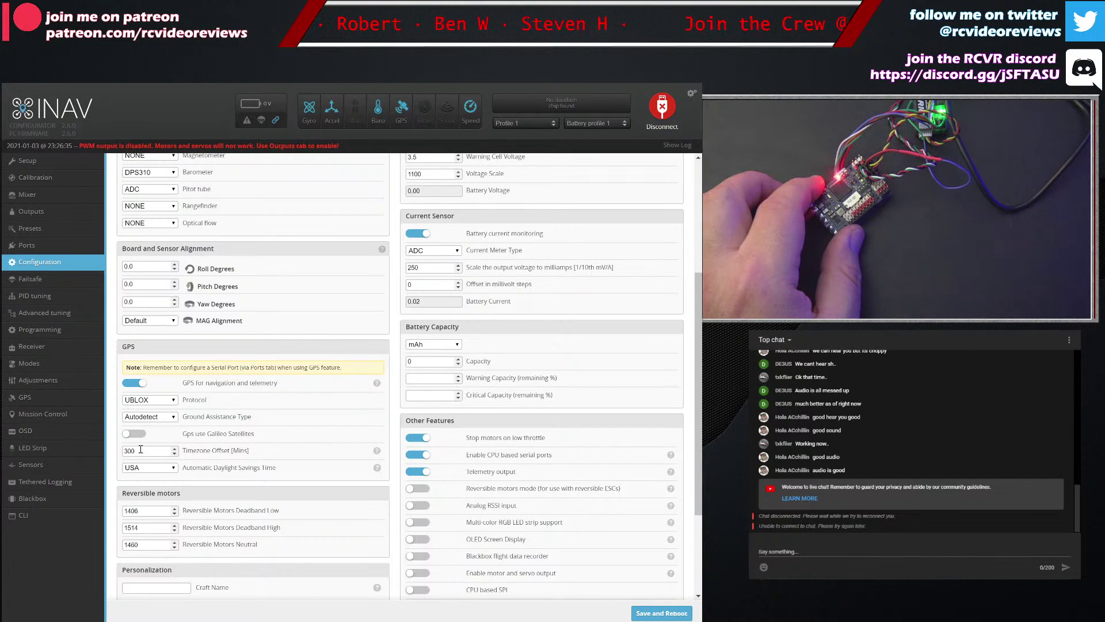
drag(141, 449, 130, 448)
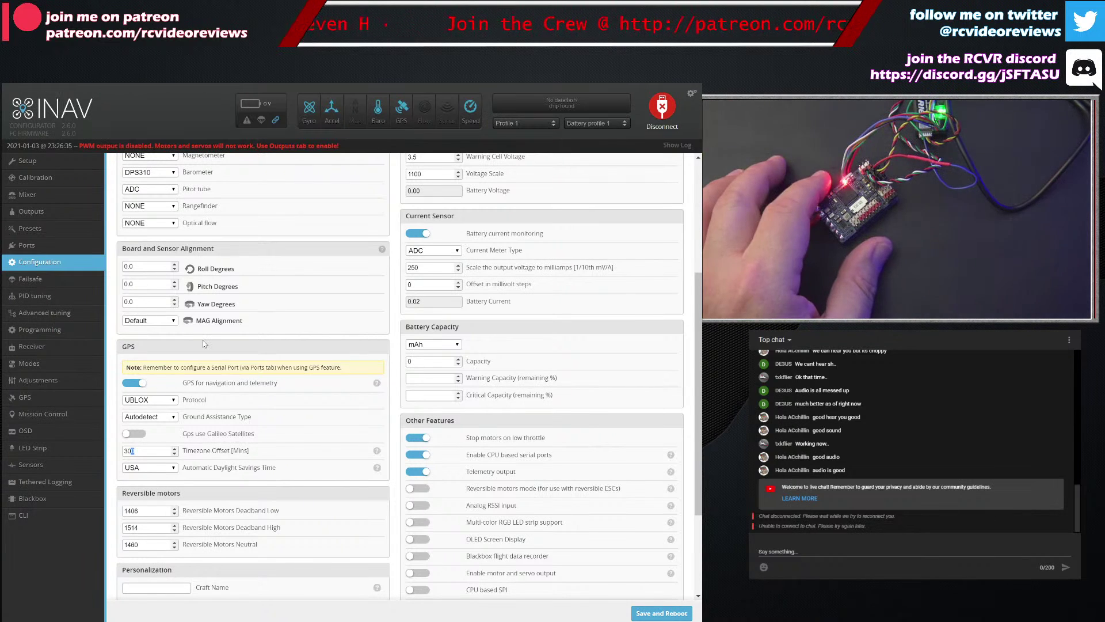
Step: Set the failsafe procedure to RTH, and save and reboot
click(39, 284)
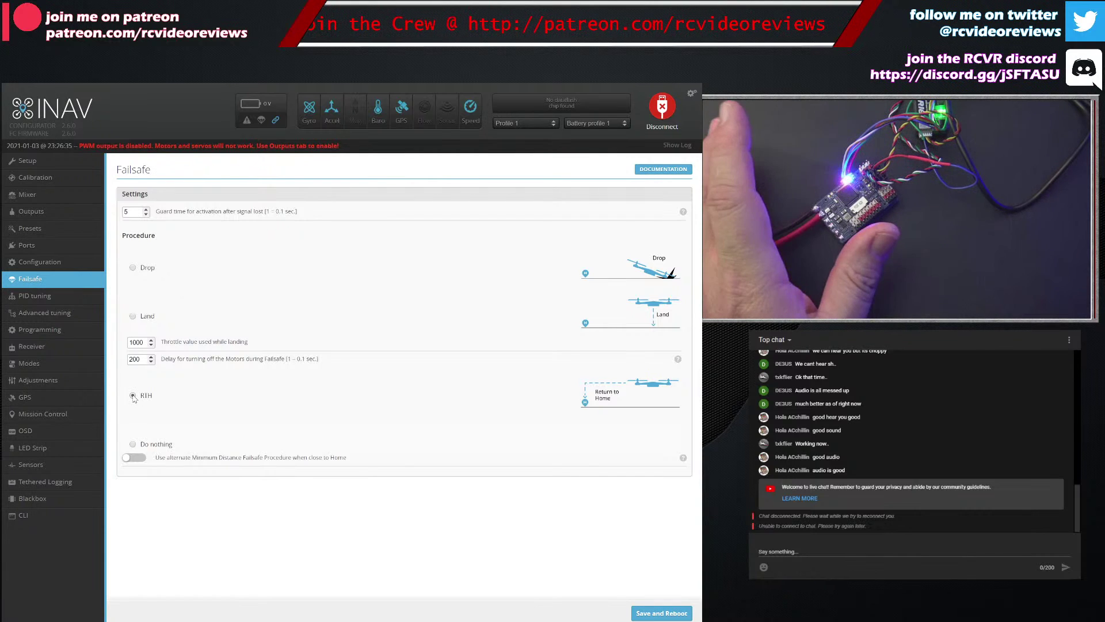
click(133, 396)
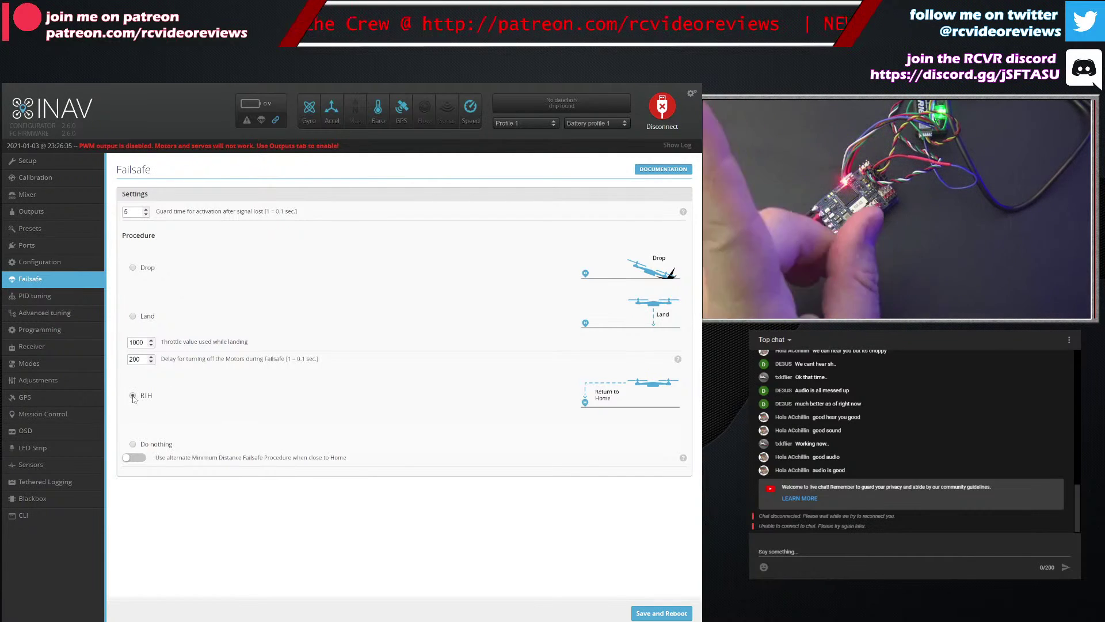
click(656, 614)
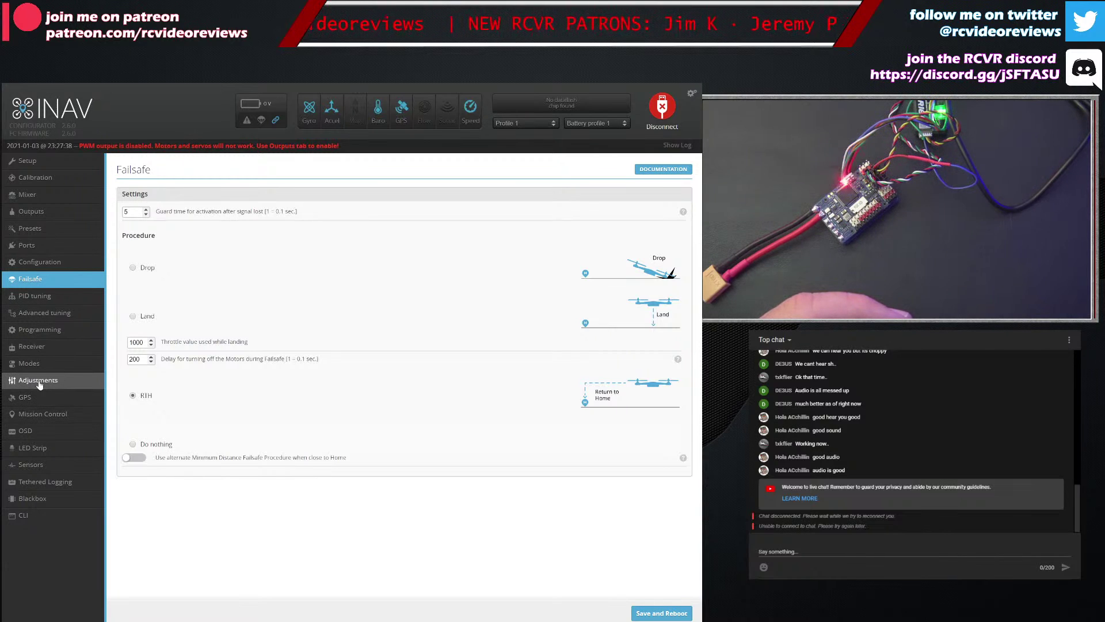
Step: Set Land after RTH to Never in the advanced tuning settings, and save and reboot
click(36, 315)
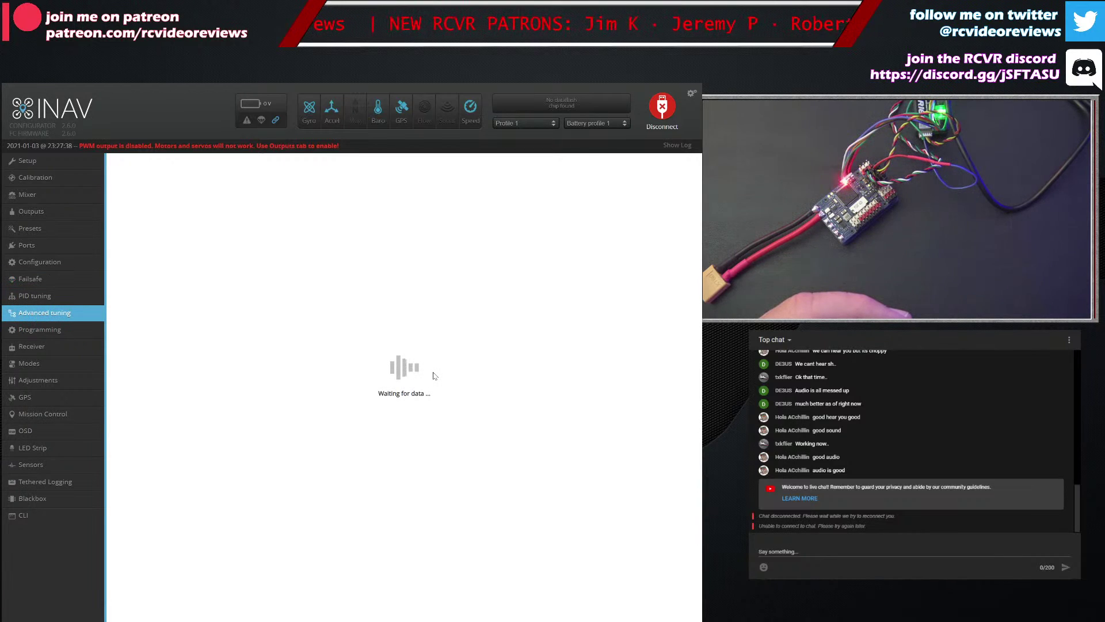
scroll(434, 373, down, 1)
scroll(433, 373, down, 1)
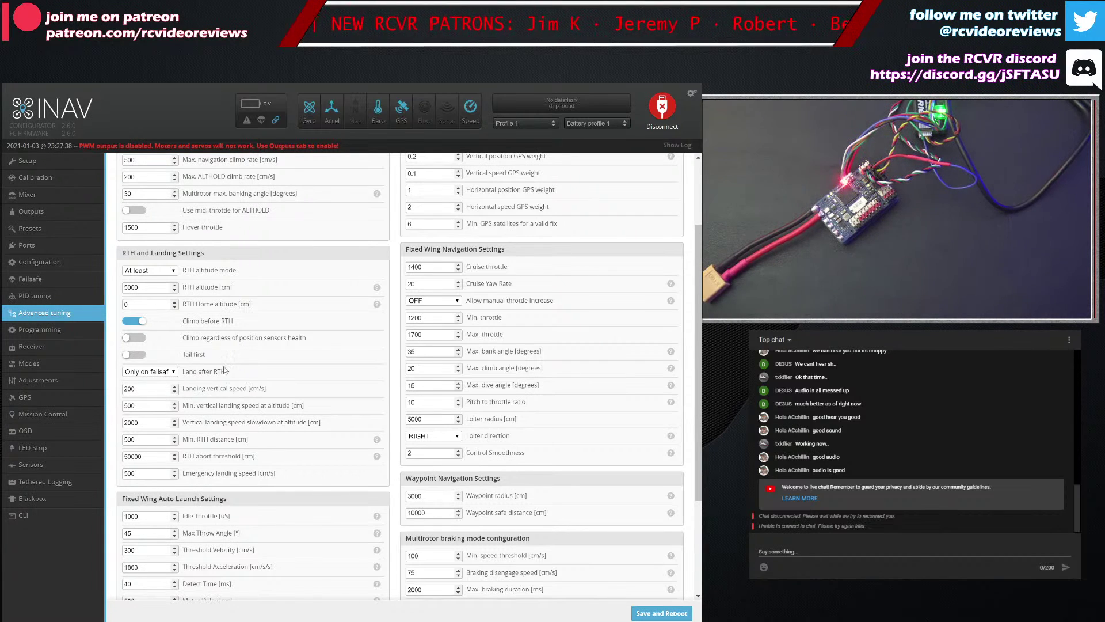
click(139, 381)
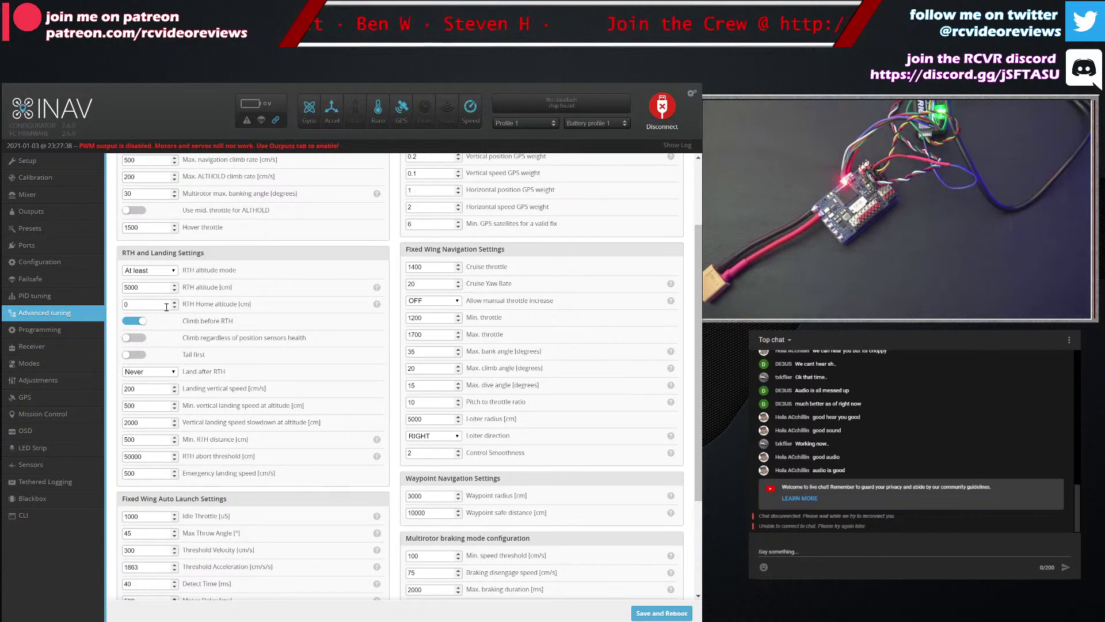
click(646, 615)
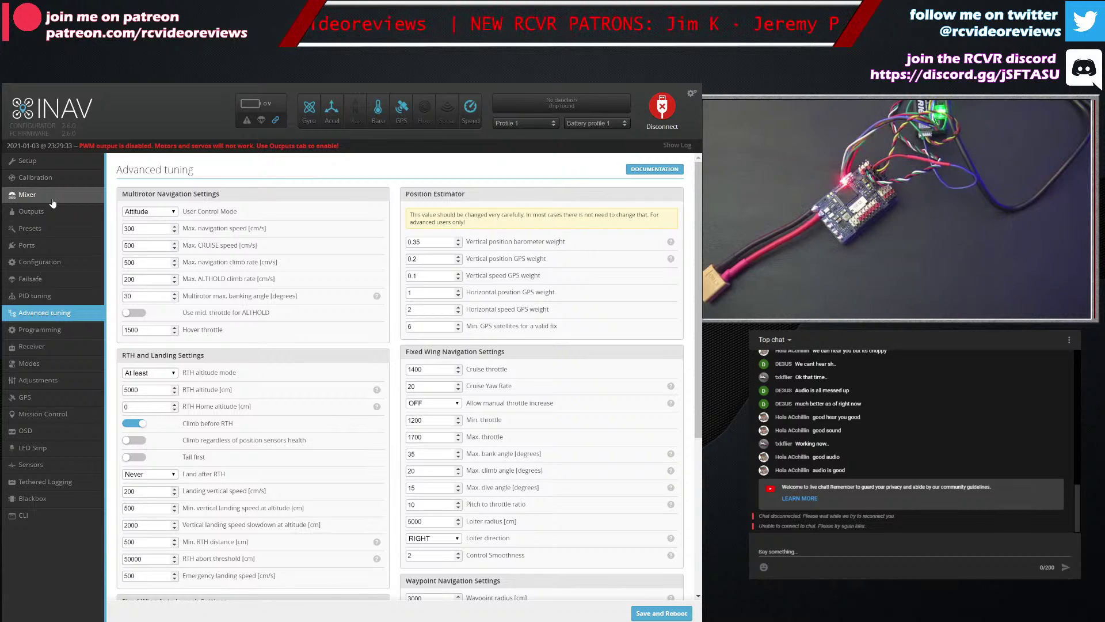
Step: Review the fixed wing navigation, RTH and auto launch settings in advanced tuning
scroll(424, 316, down, 4)
scroll(424, 315, down, 1)
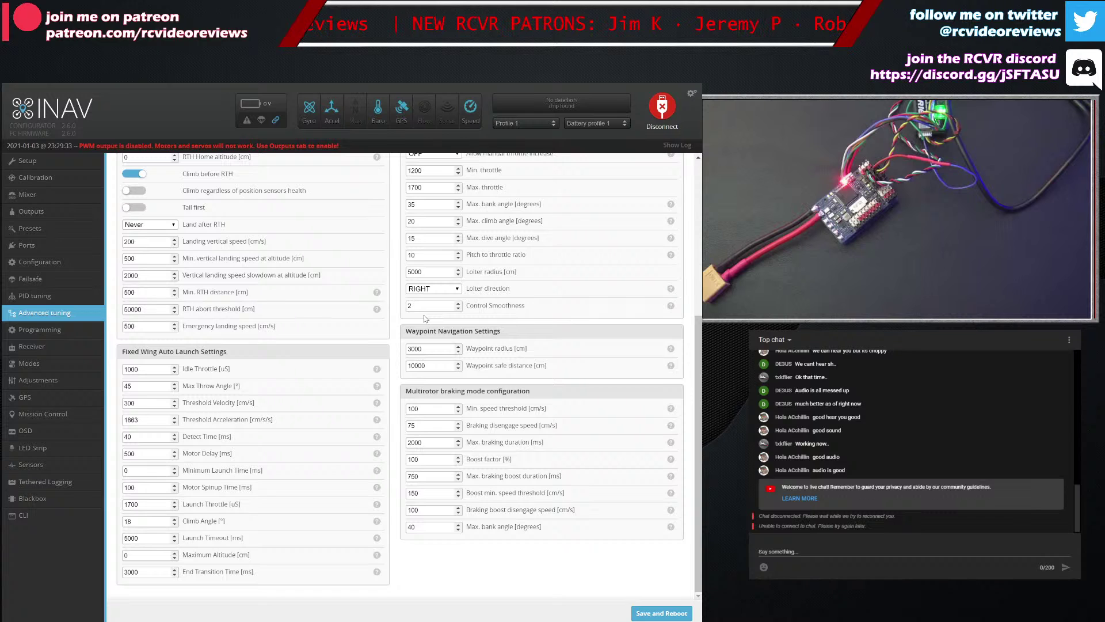
scroll(114, 316, up, 1)
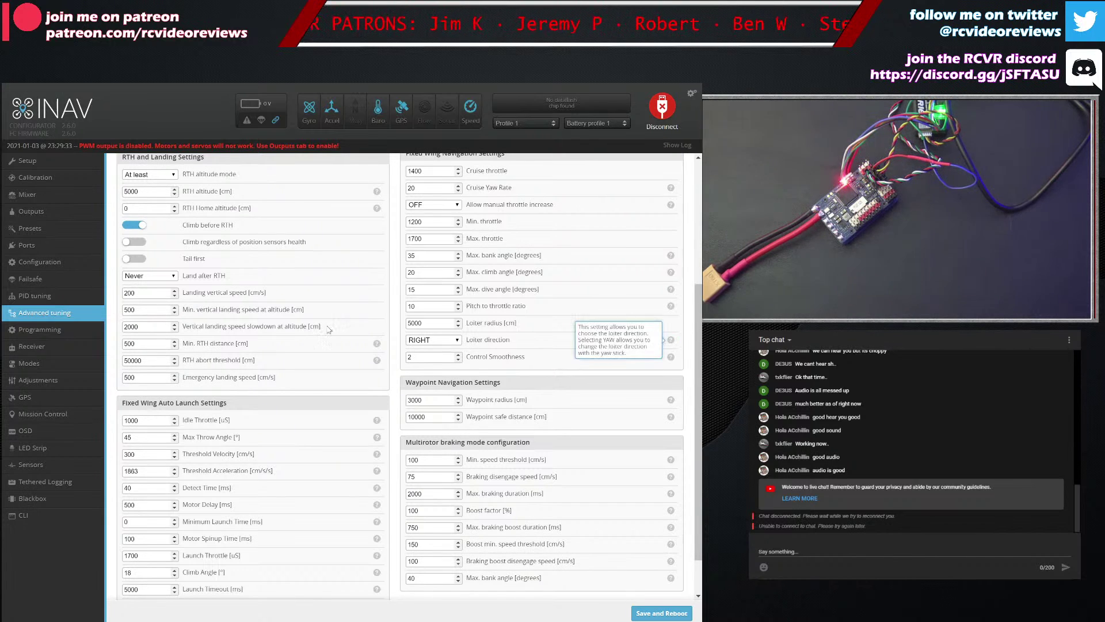
scroll(240, 330, down, 1)
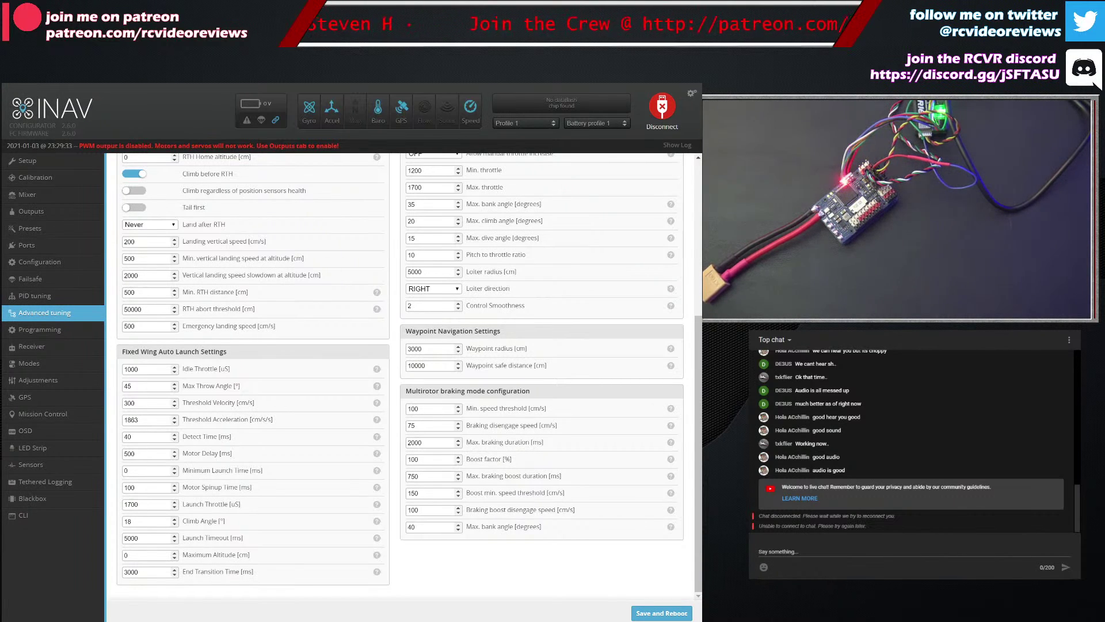
Step: Disconnect the flight controller, and examine the receiver and ESC wiring diagrams on the Matek F722-WPX web page
click(662, 106)
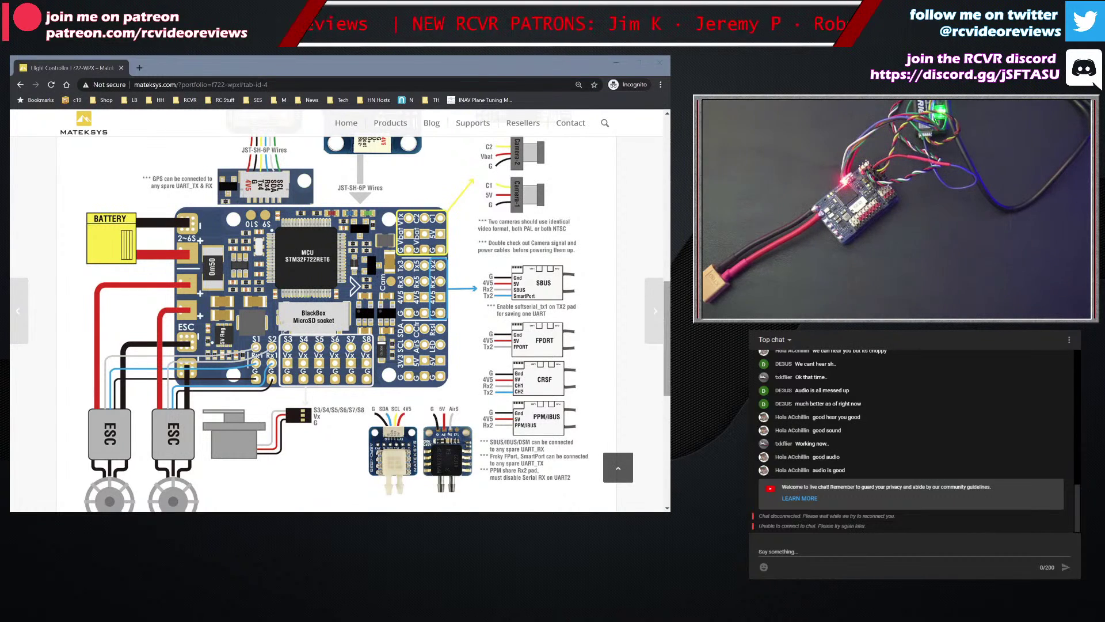
scroll(340, 311, down, 1)
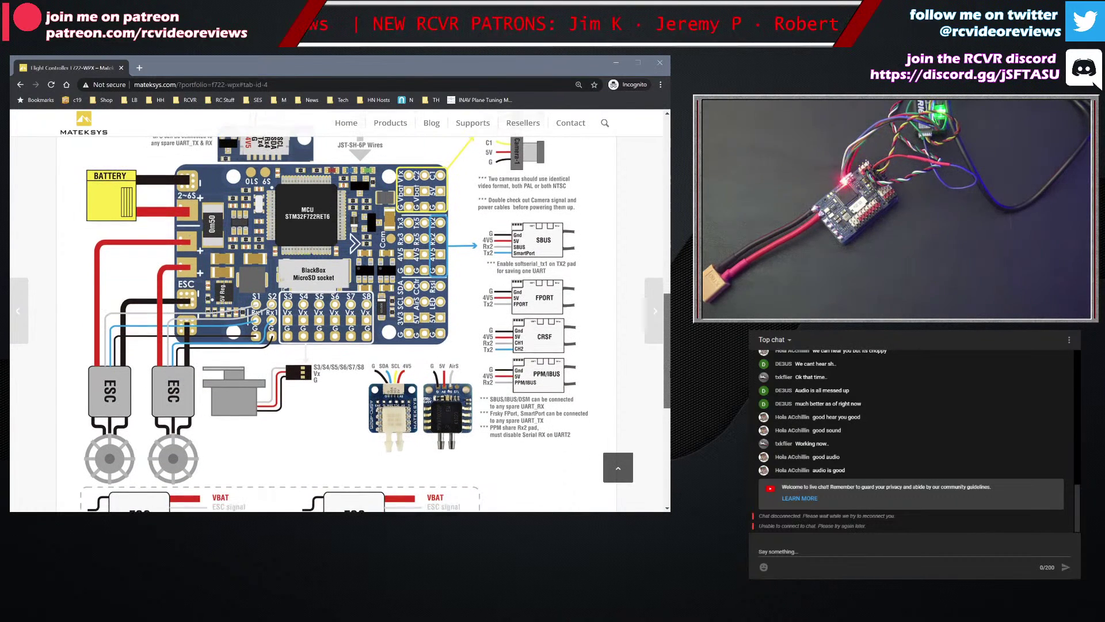
scroll(339, 311, down, 1)
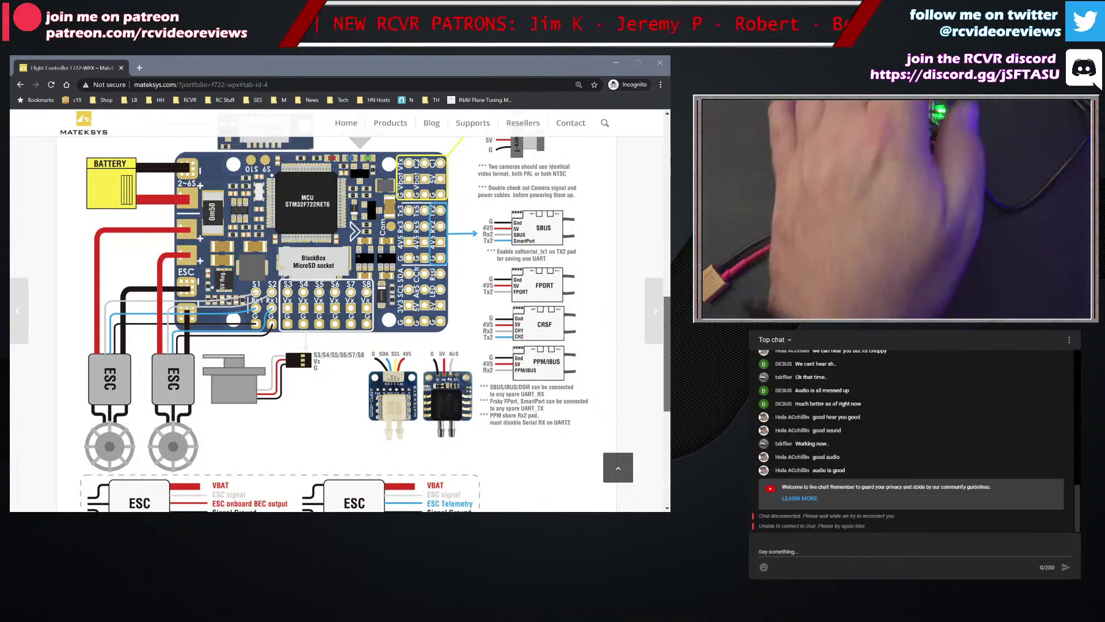
scroll(542, 358, down, 2)
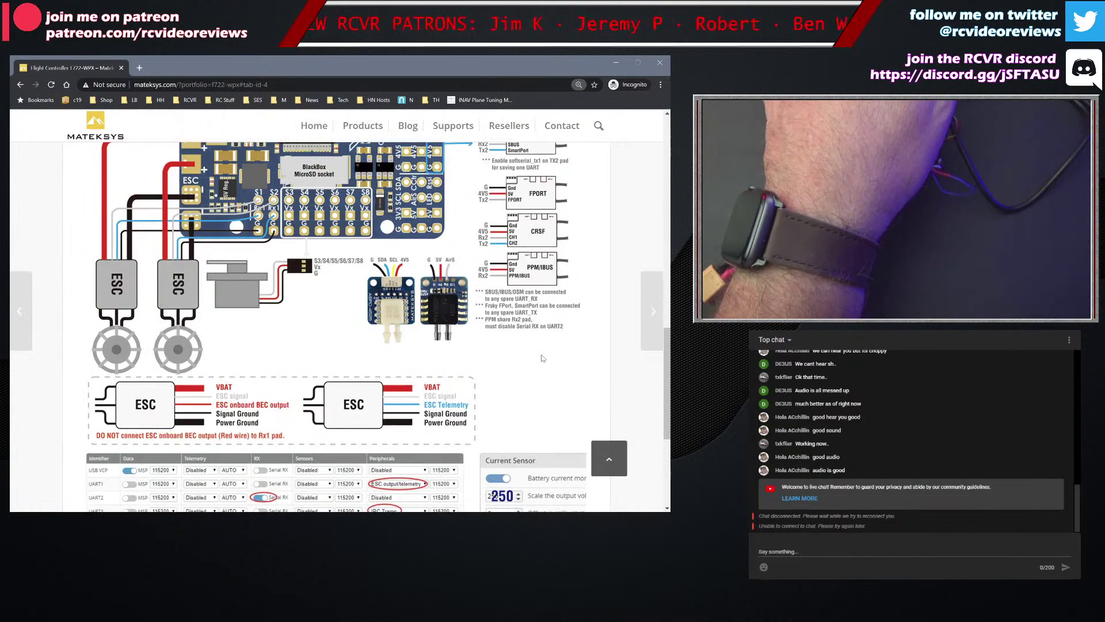
Step: Examine the servo, ESC, receiver, camera and GPS connections in the Matek F722-WPX wiring diagram
scroll(542, 358, up, 3)
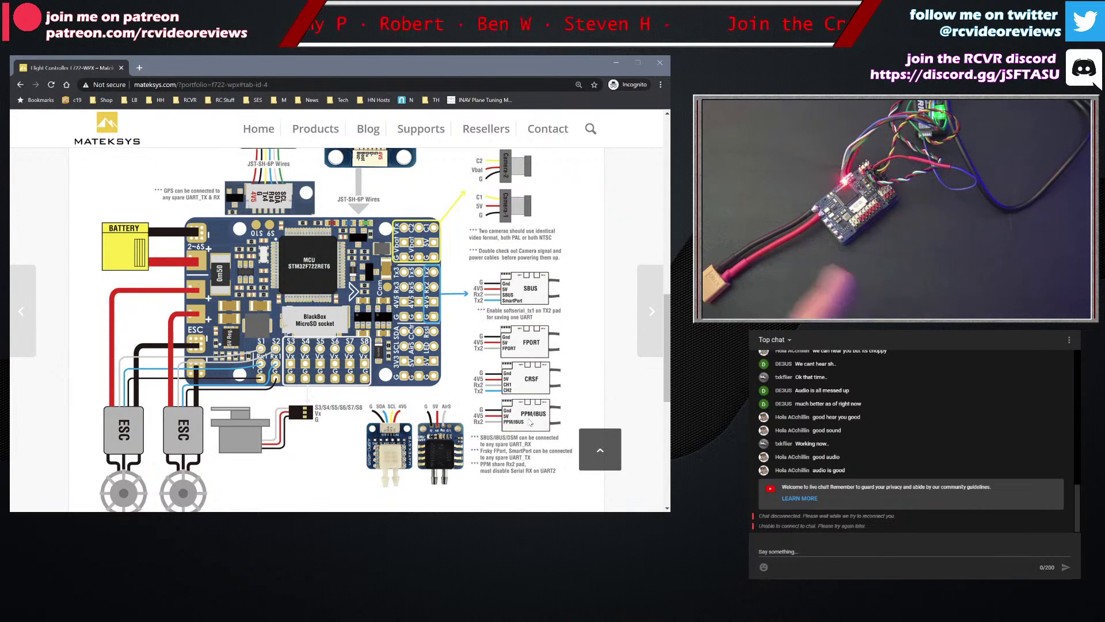
scroll(530, 423, down, 1)
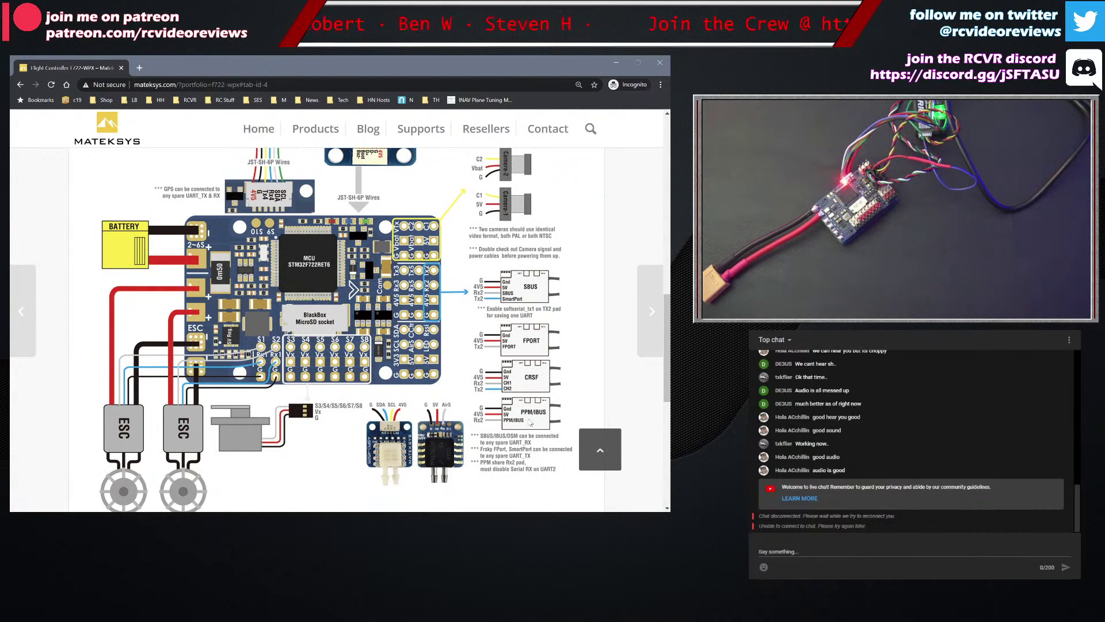
scroll(530, 423, up, 1)
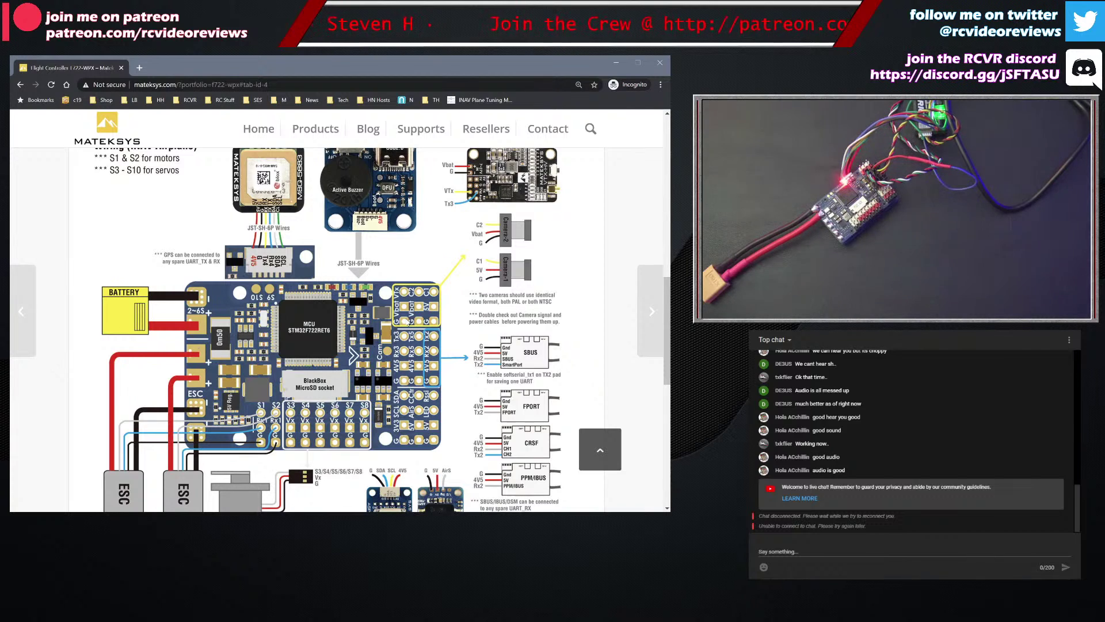
scroll(407, 321, up, 1)
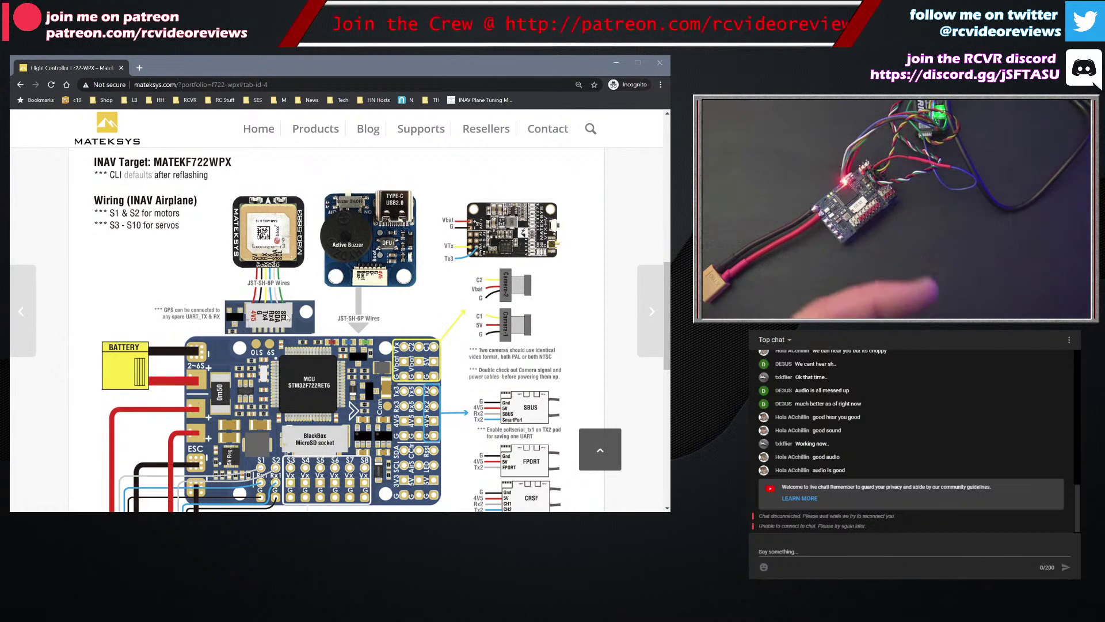
scroll(313, 311, down, 3)
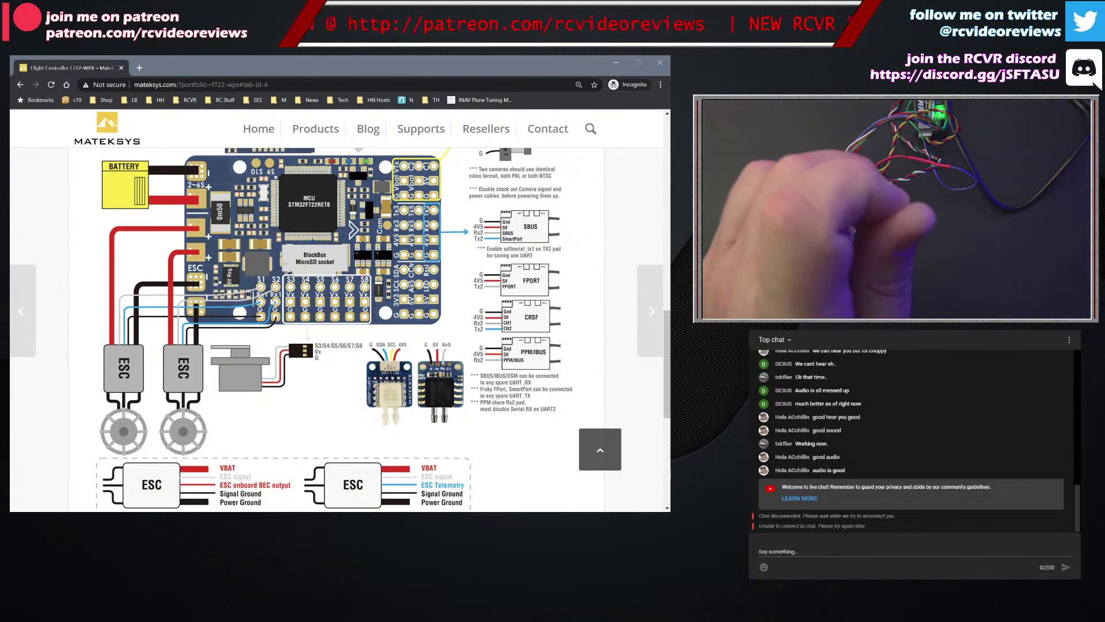
scroll(274, 304, down, 1)
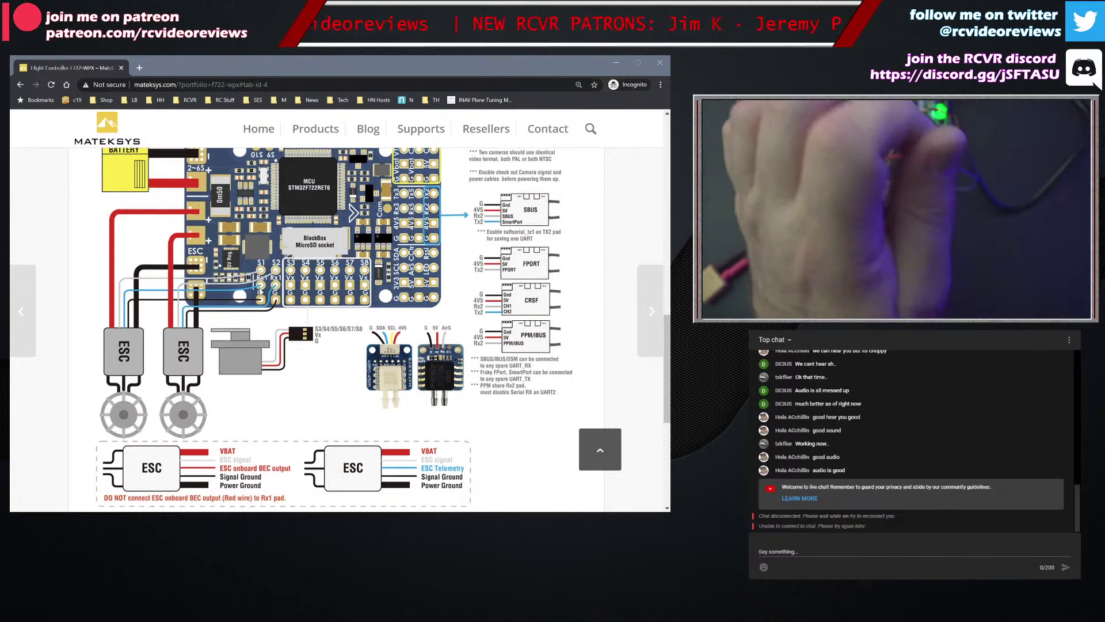
scroll(172, 403, down, 1)
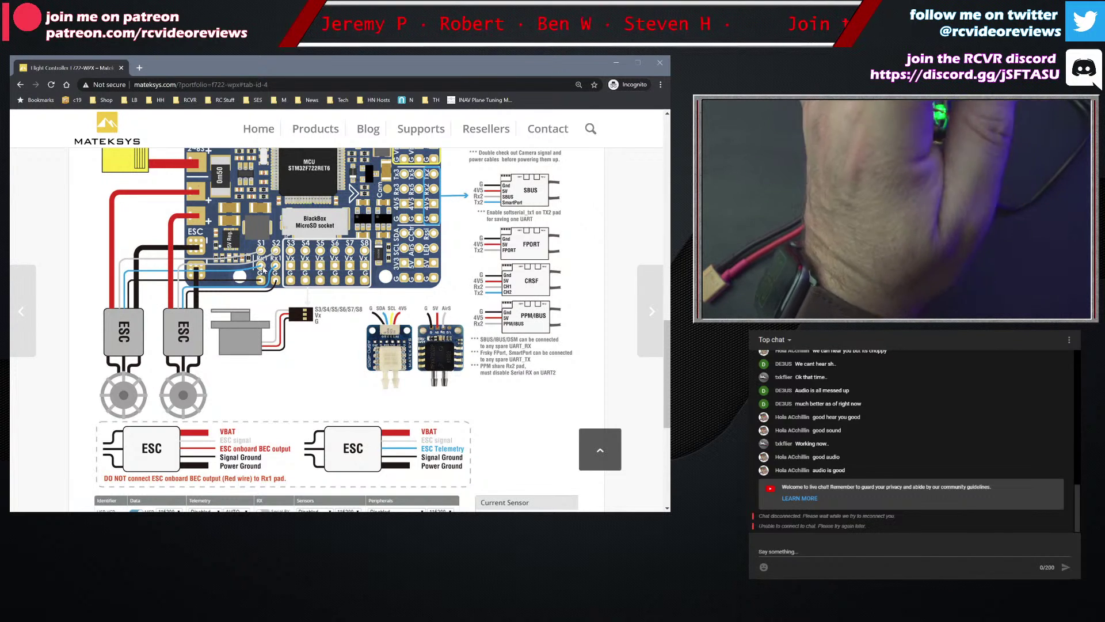
scroll(264, 269, up, 3)
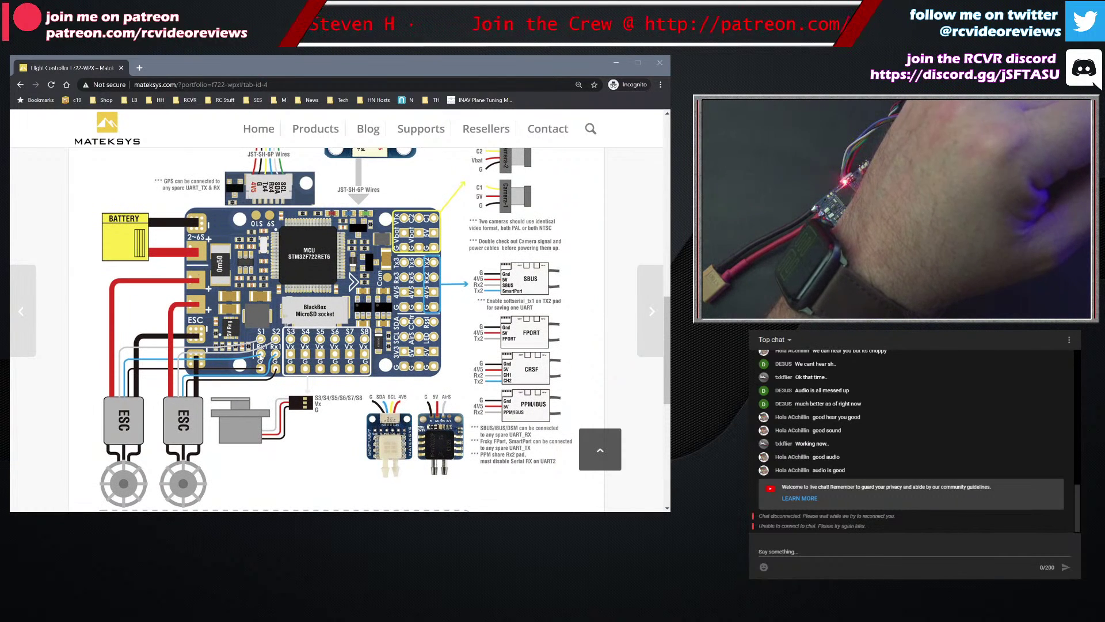
scroll(259, 354, down, 3)
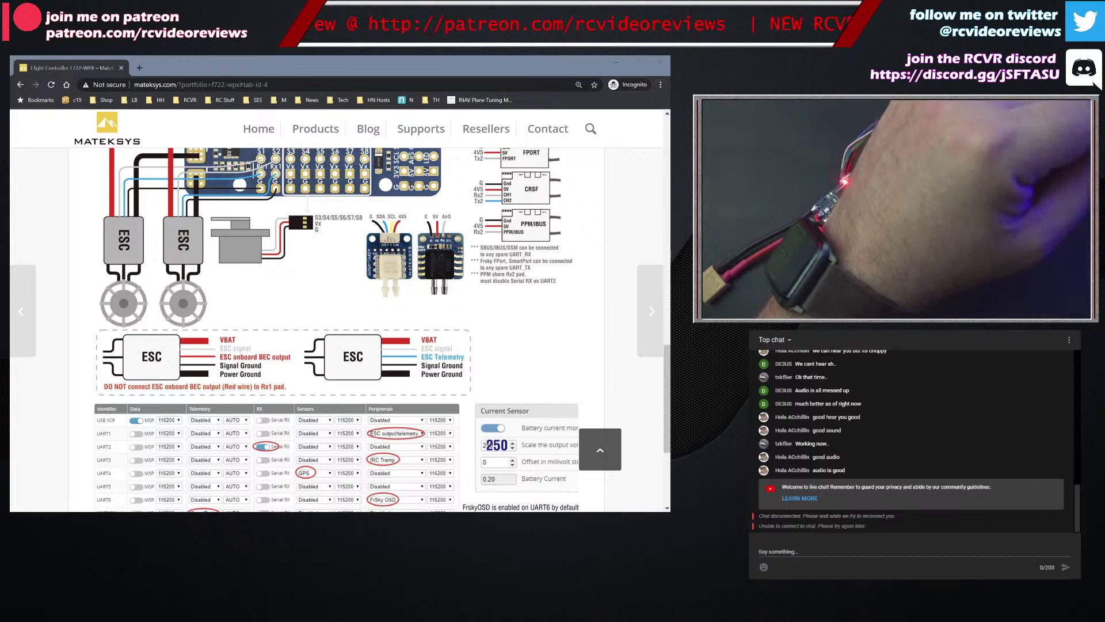
click(469, 76)
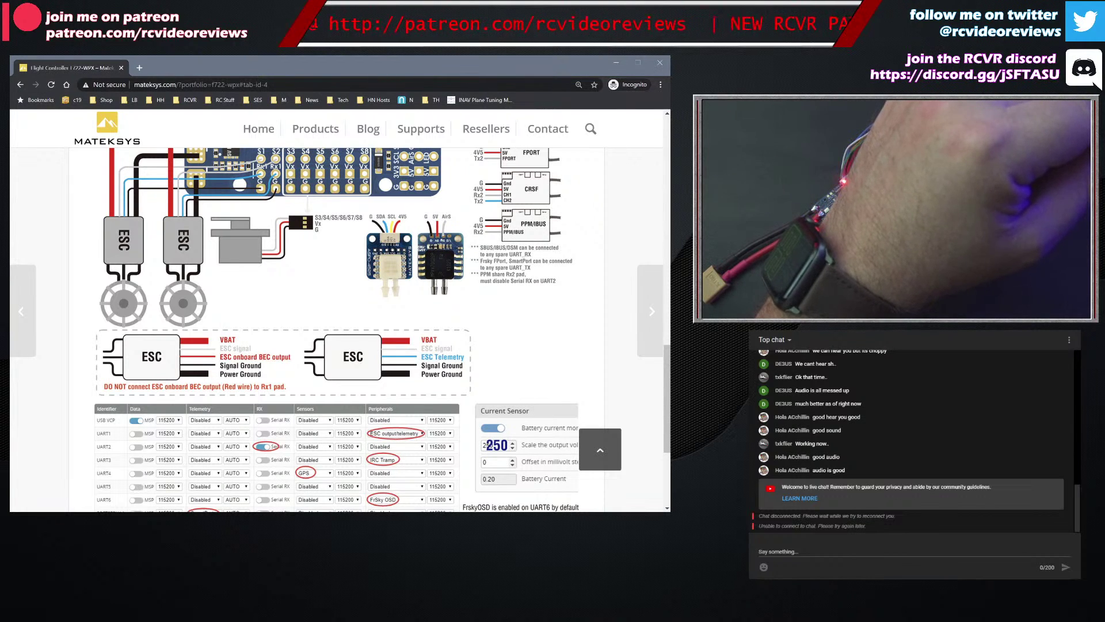
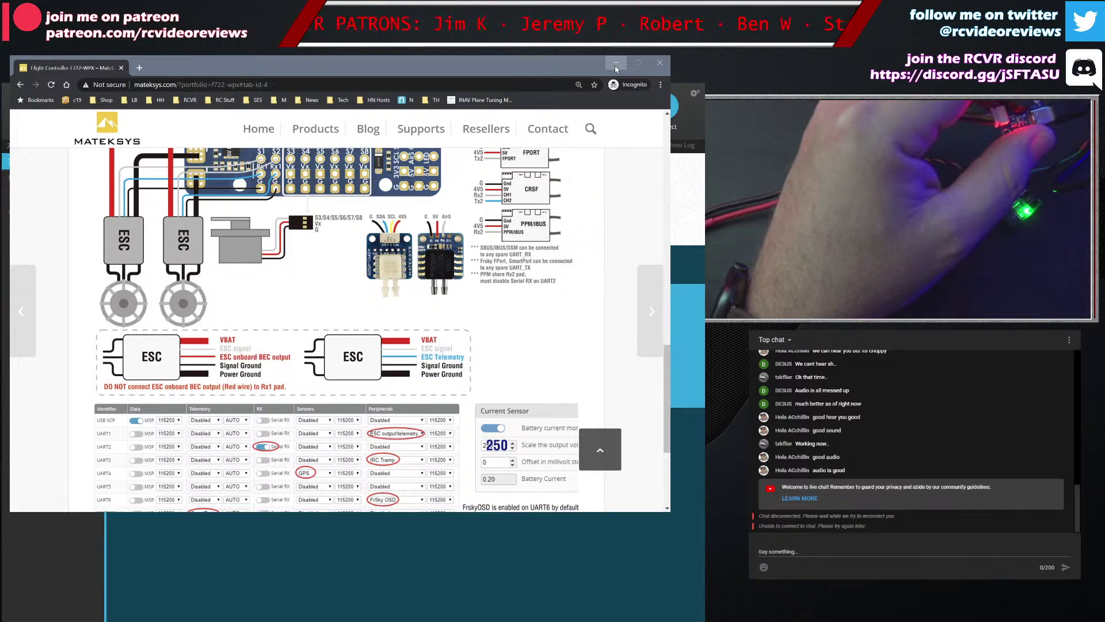
Step: Switch to INAV Configurator, connect the board, reset it with the CLI command defaults, and choose the Airplane default values
click(615, 64)
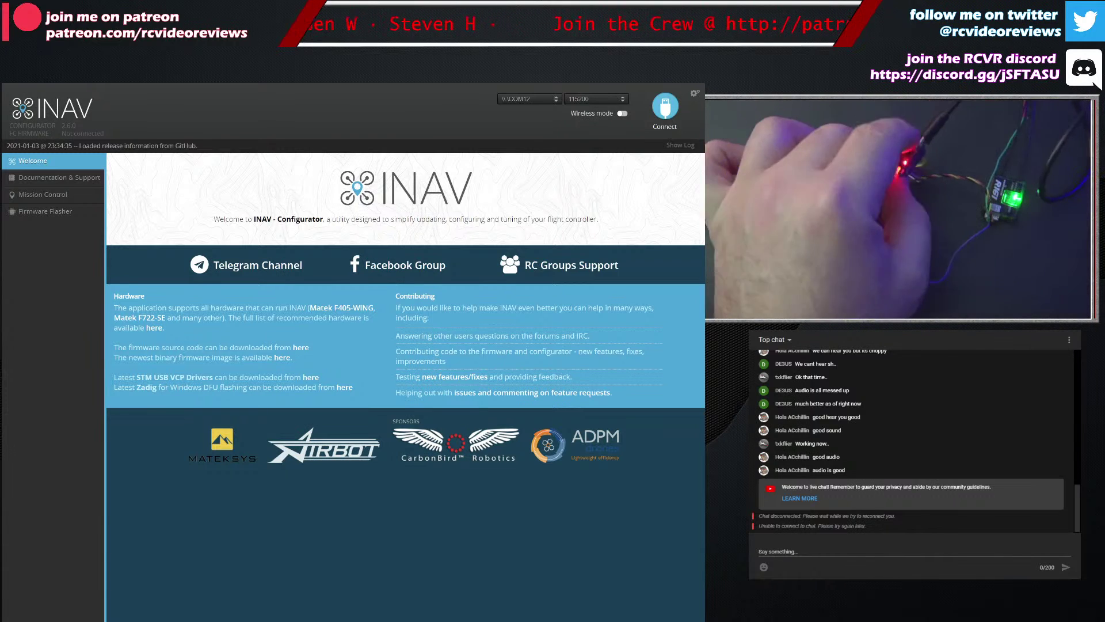
click(665, 107)
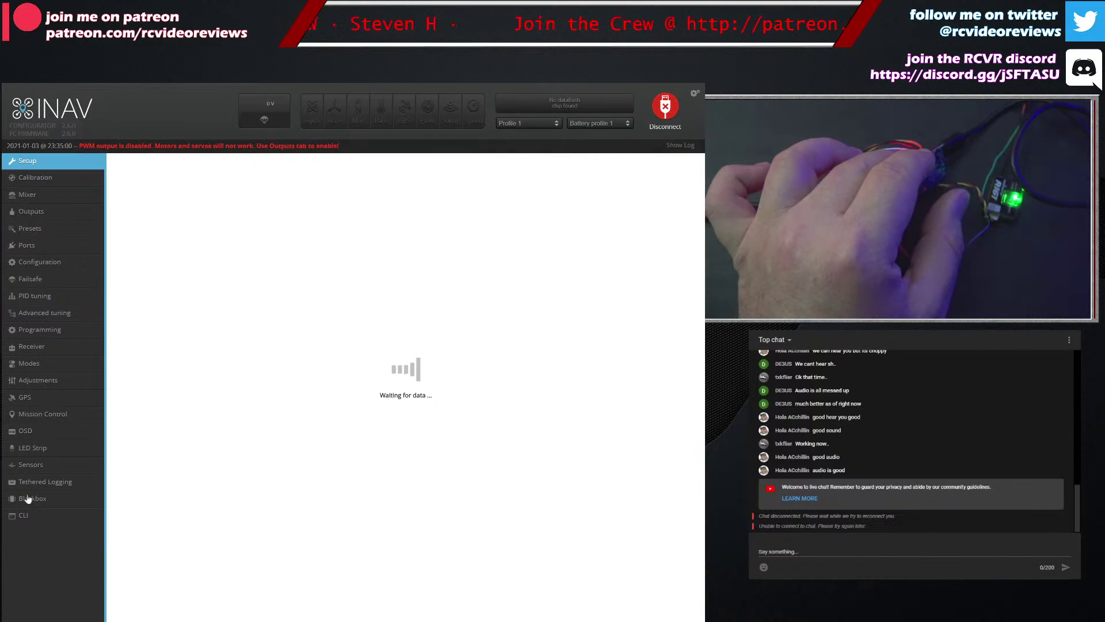
click(63, 518)
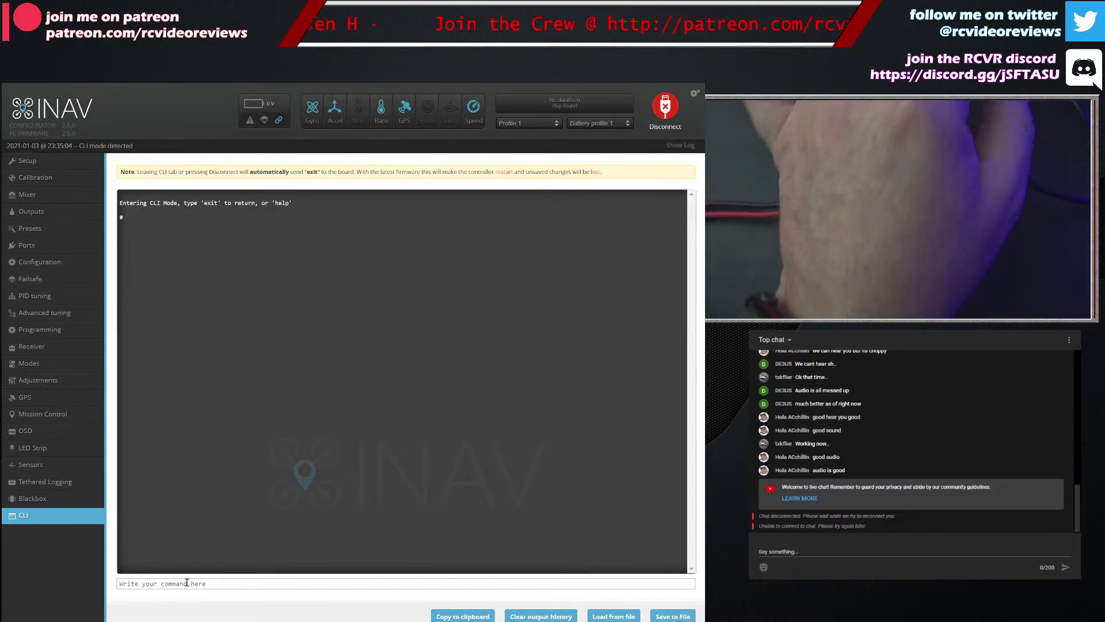
text(defa)
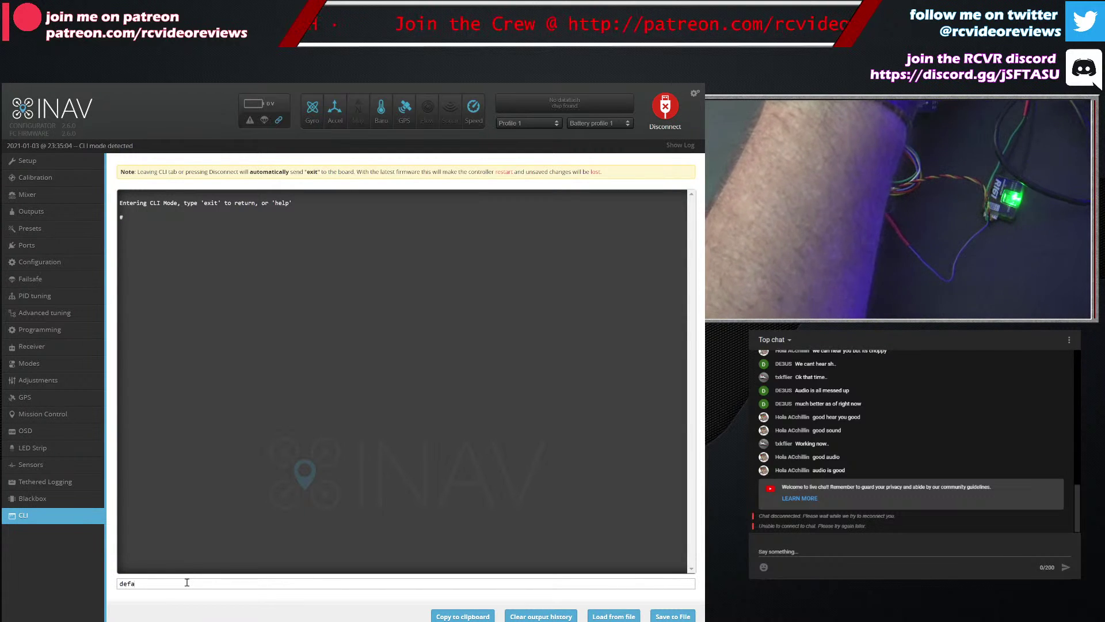
text(ults)
key(Return)
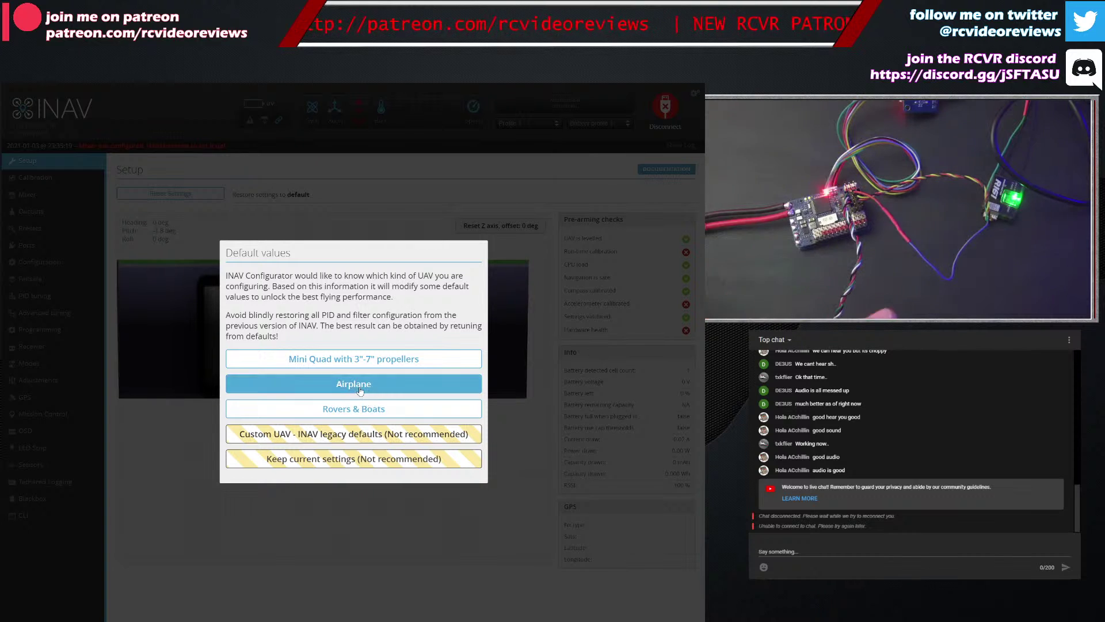
click(353, 387)
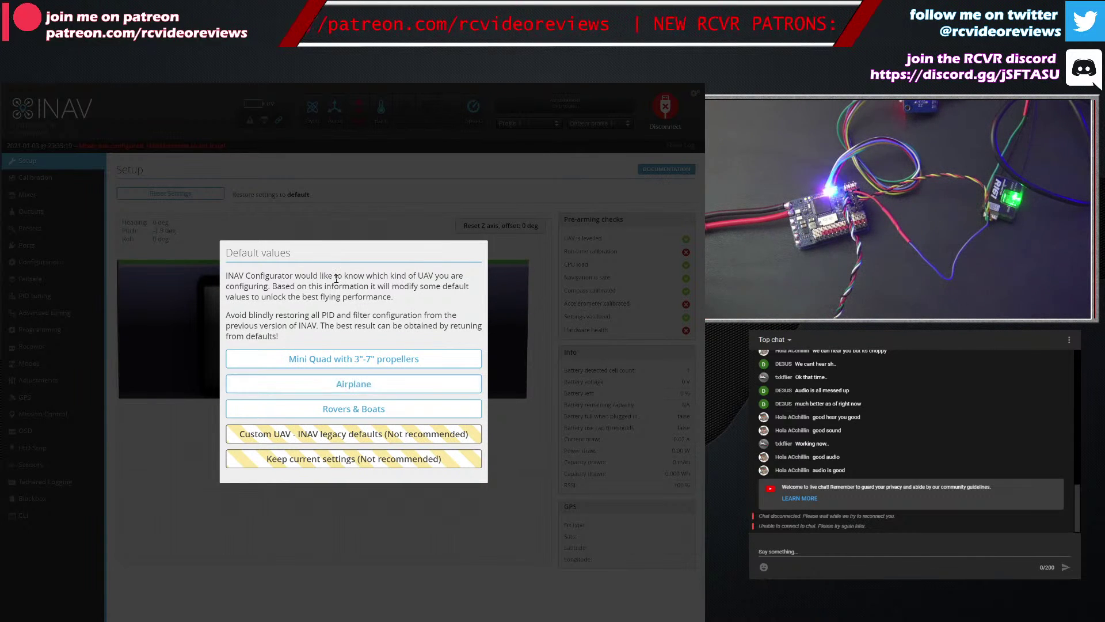
click(354, 388)
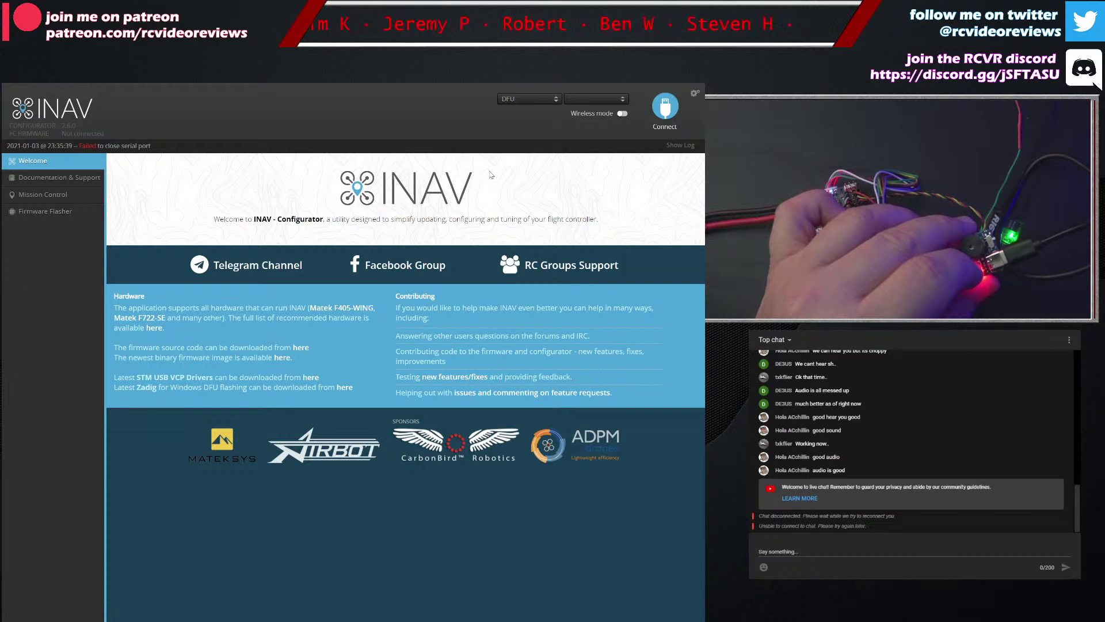
Step: Flash the online 2.6.0 MATEKF722WPX firmware to the board, and reconnect and apply the Airplane default values
click(50, 214)
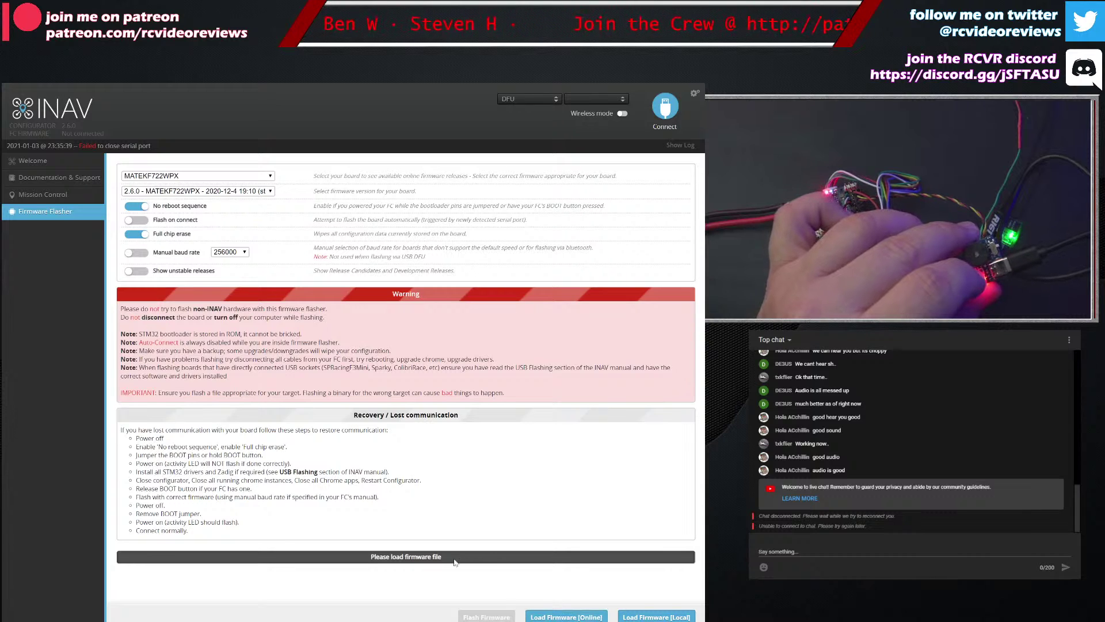
click(545, 616)
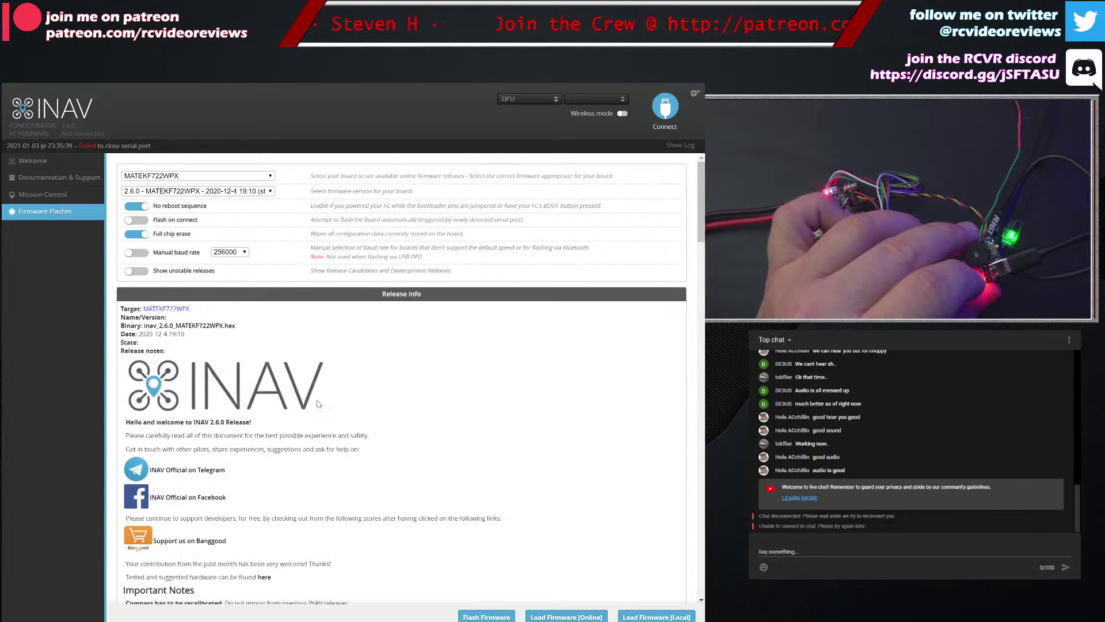
click(496, 616)
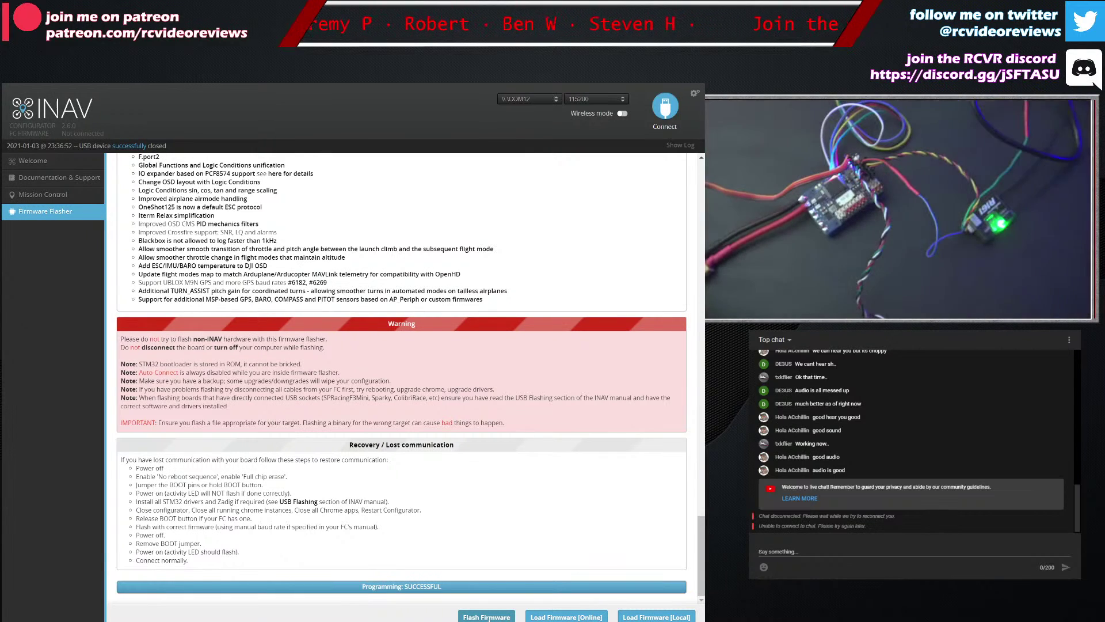
click(662, 109)
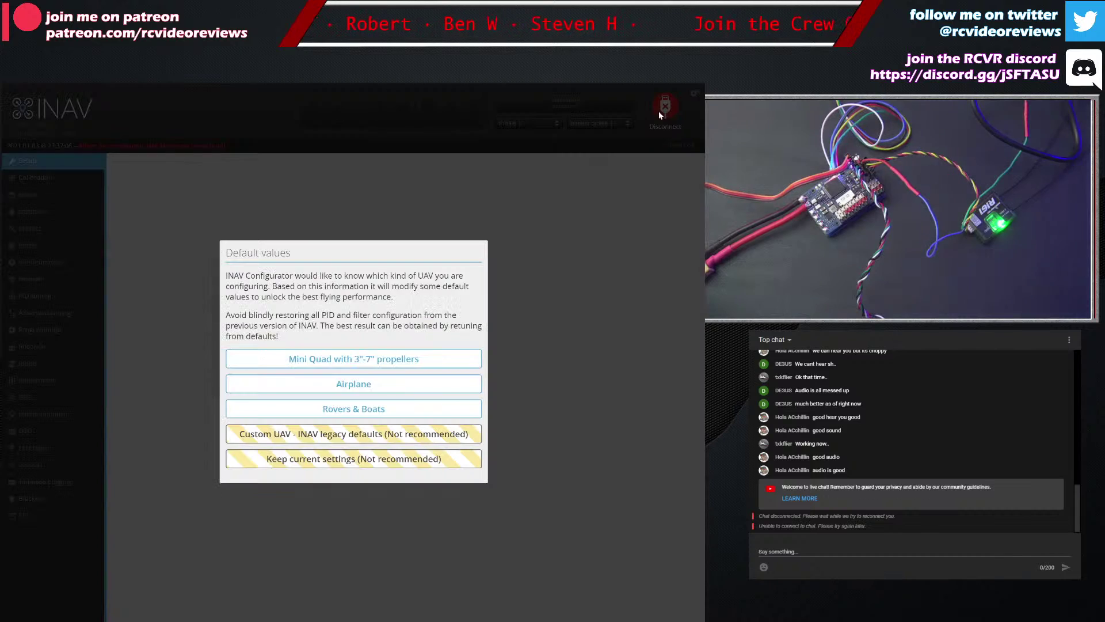
click(404, 382)
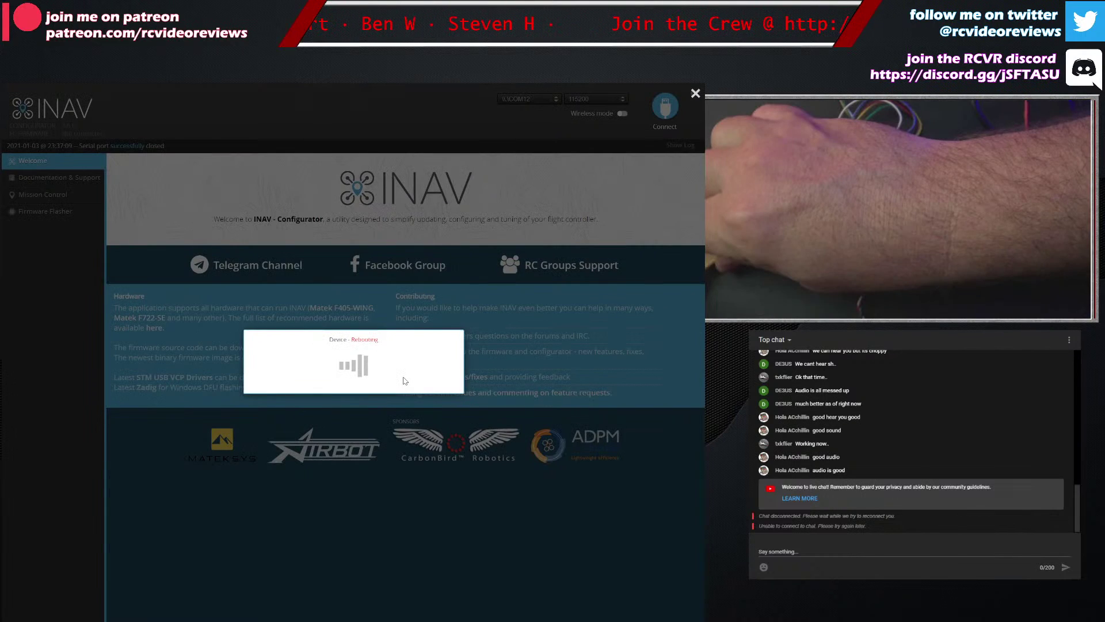
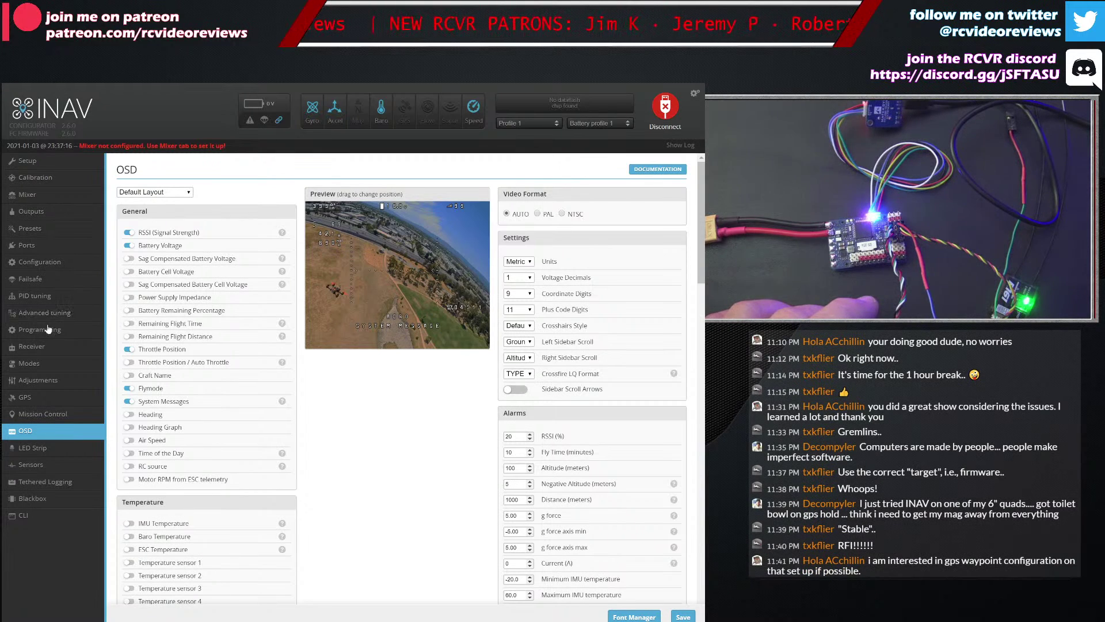
Step: Open Mission Control and examine the satellite map around Cherry Lake and Lady Lake for open fields
click(50, 364)
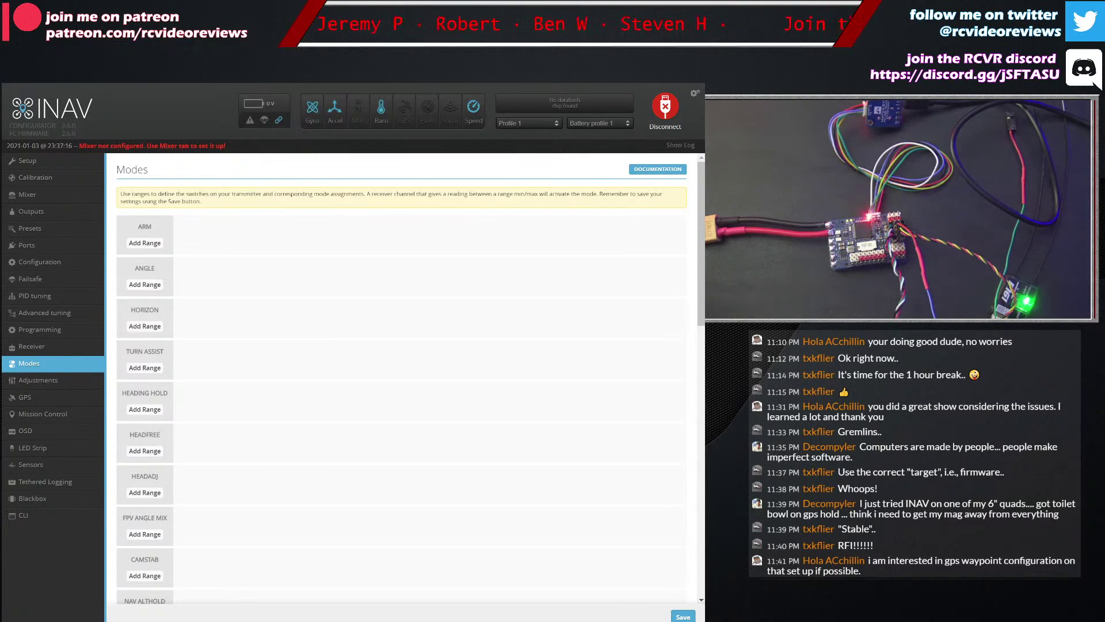
click(33, 415)
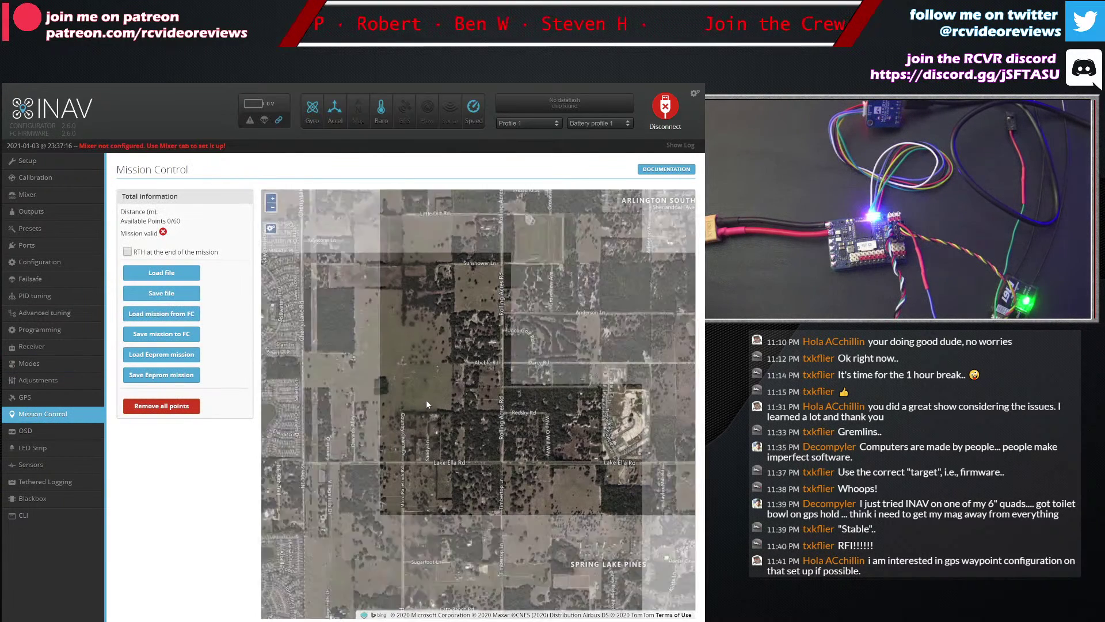
drag(427, 399, 512, 497)
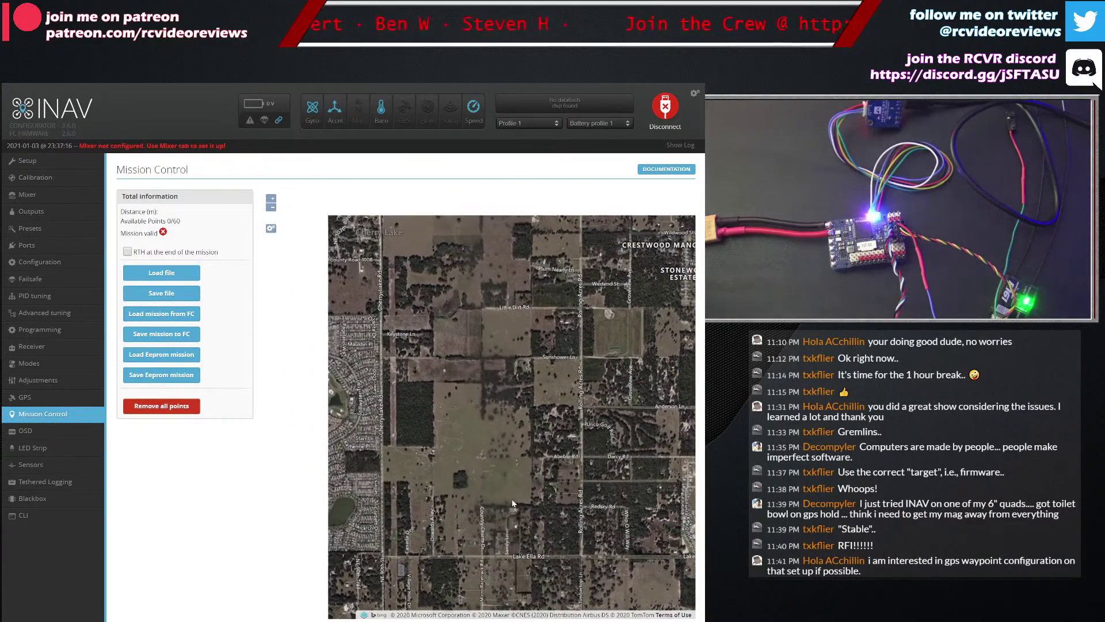
scroll(514, 482, down, 2)
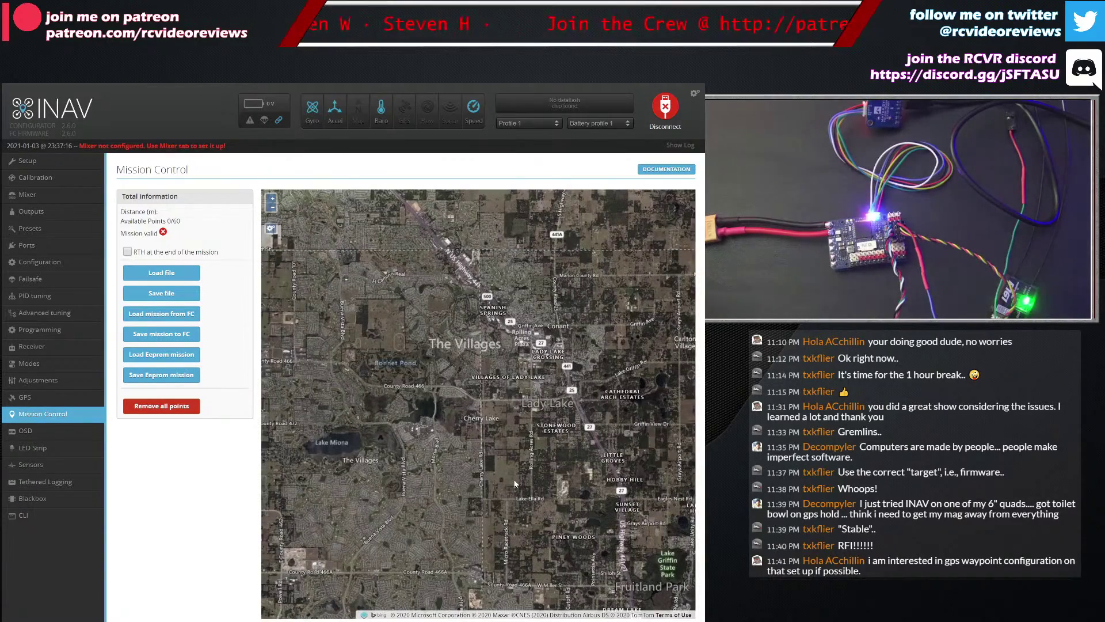
scroll(515, 482, down, 3)
scroll(514, 482, up, 5)
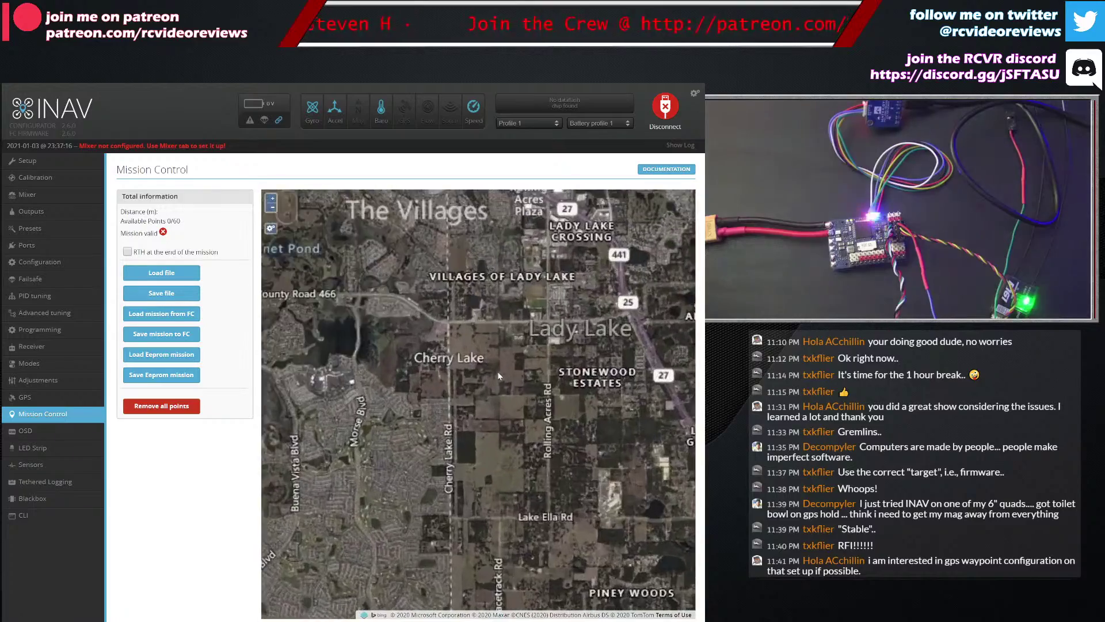
scroll(504, 355, up, 1)
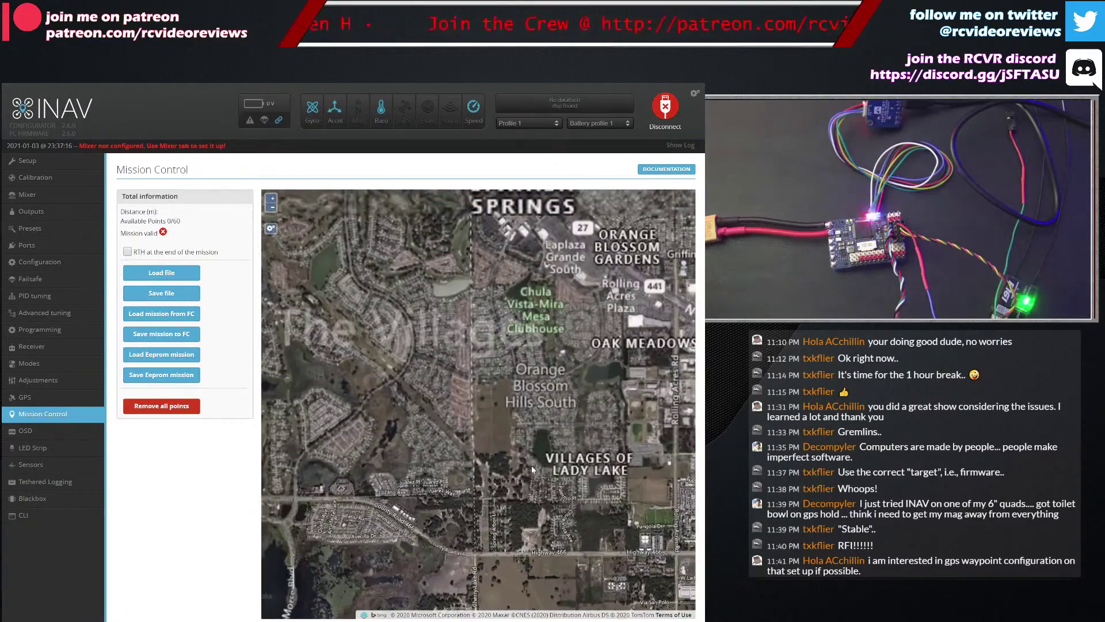
drag(468, 382, 459, 278)
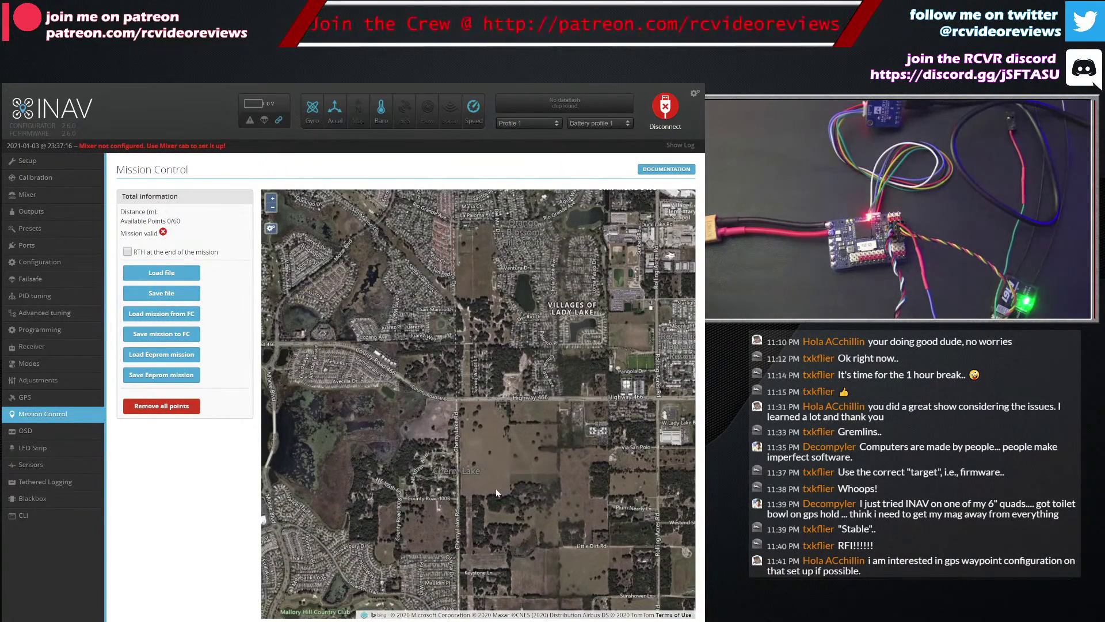
scroll(496, 488, up, 2)
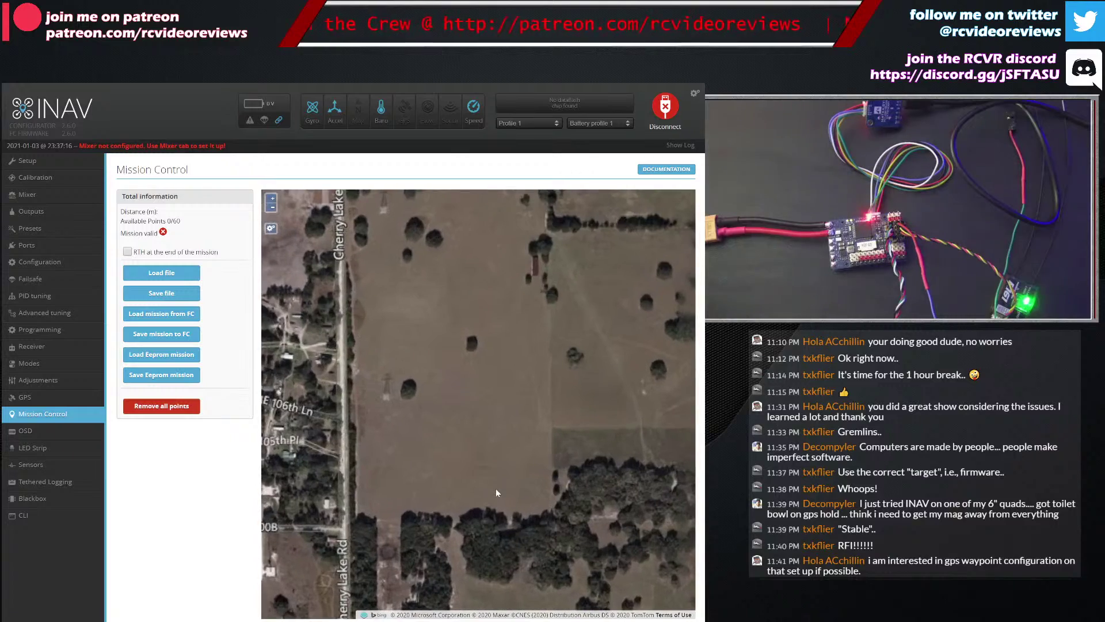
drag(505, 493, 291, 269)
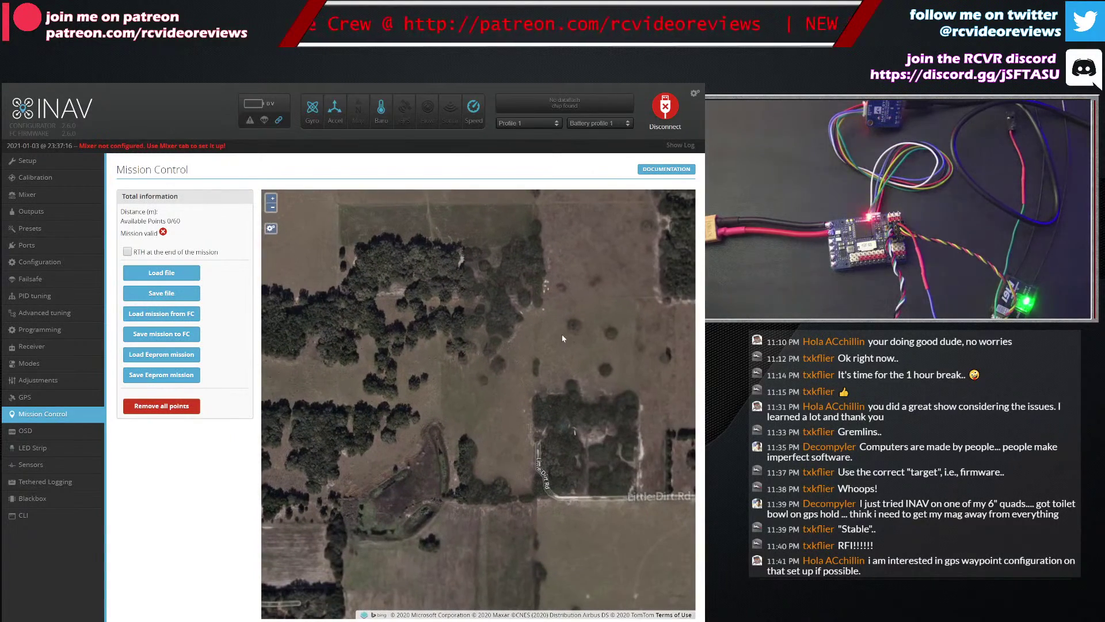
scroll(417, 344, down, 1)
scroll(409, 359, down, 1)
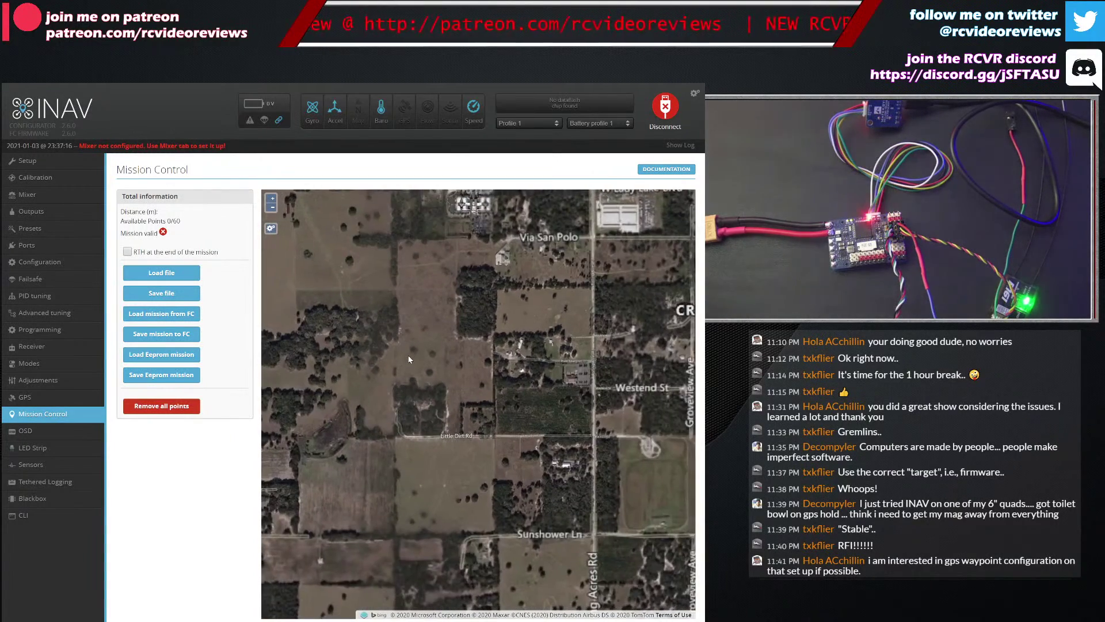
drag(402, 316, 552, 417)
drag(447, 375, 481, 268)
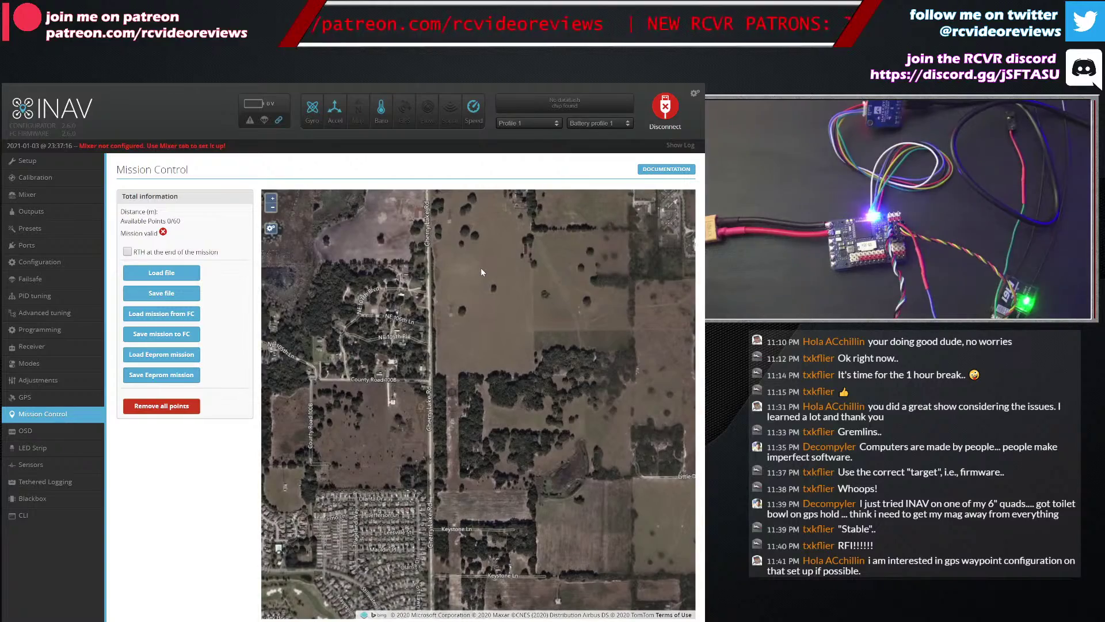
Step: Locate the open flying field with the small runway between Jackson St and Sunshower Ln on the satellite map
scroll(481, 268, down, 1)
drag(496, 285, 444, 284)
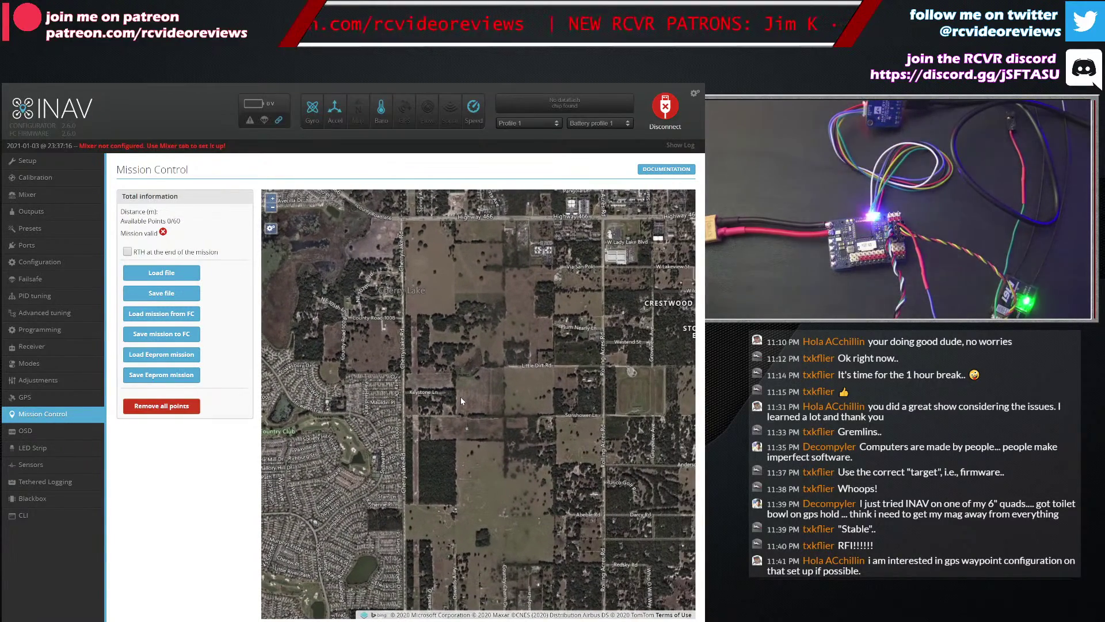
scroll(464, 496, up, 2)
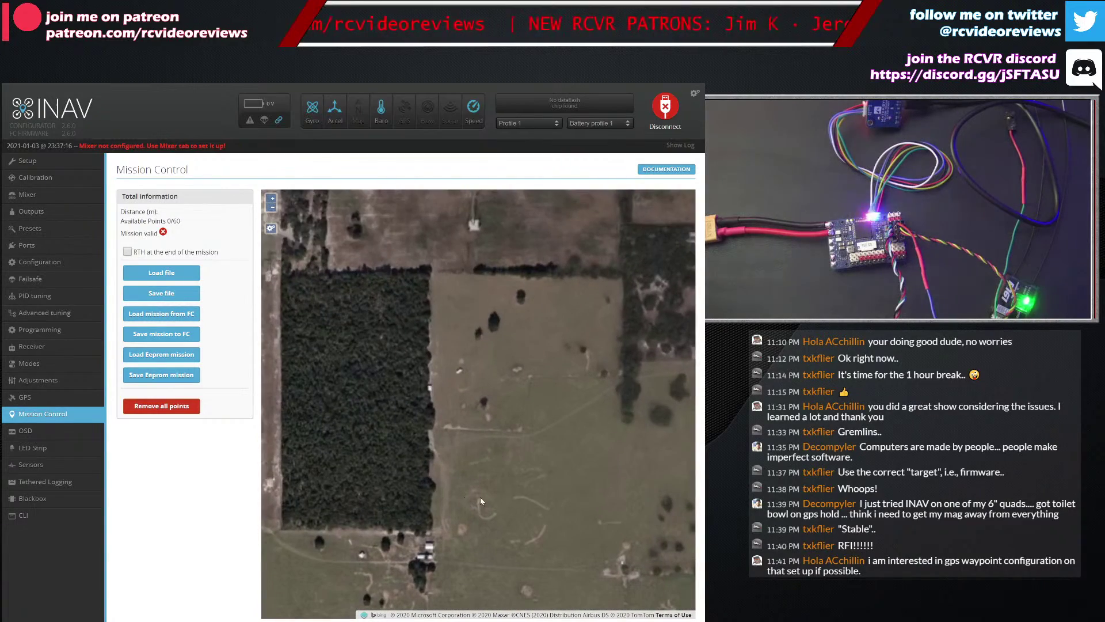
drag(563, 468, 465, 471)
scroll(406, 472, down, 1)
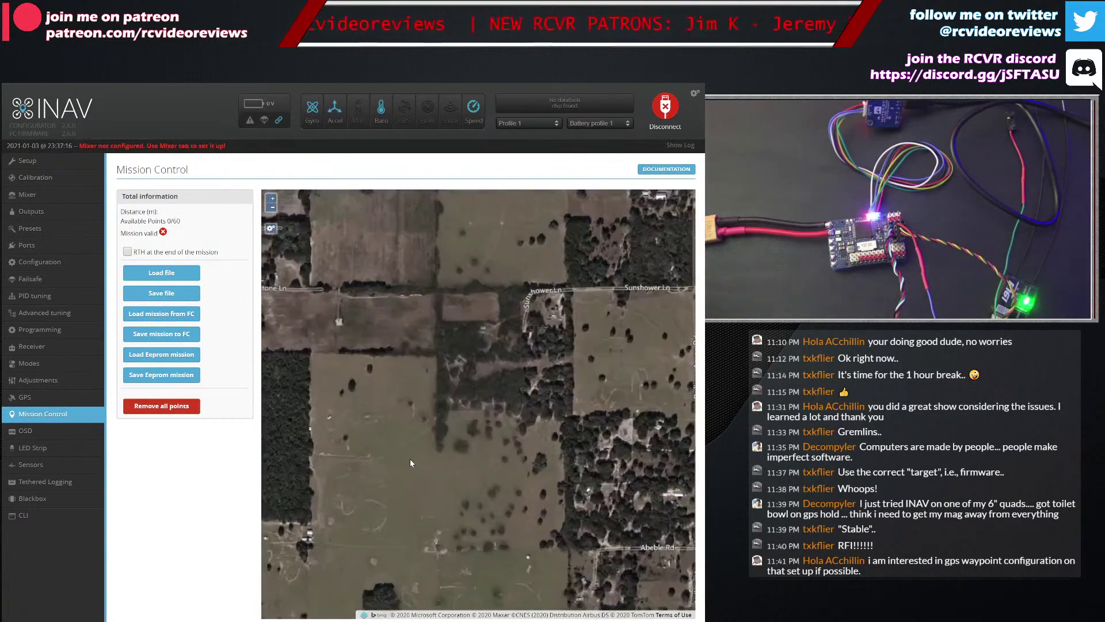
drag(449, 444, 371, 466)
scroll(574, 346, up, 1)
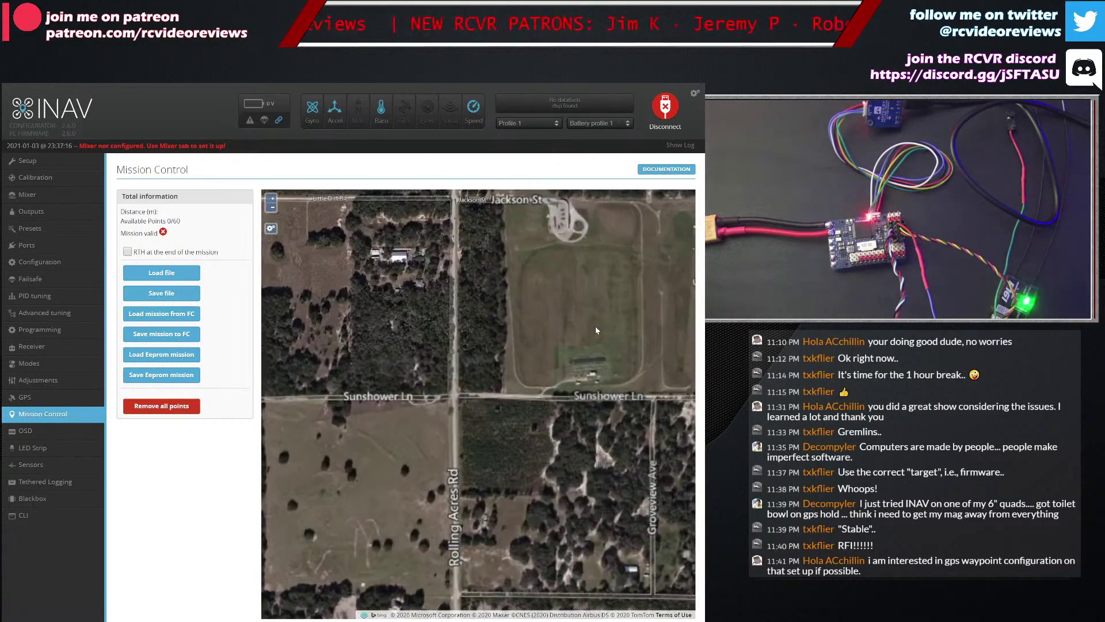
drag(595, 325, 454, 425)
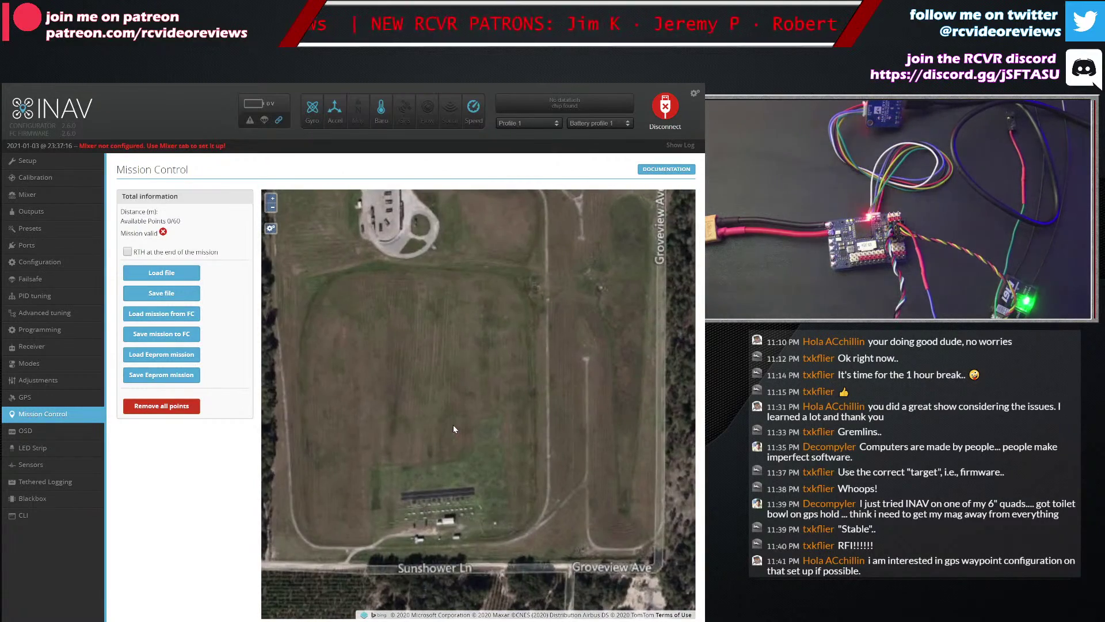
scroll(450, 409, up, 1)
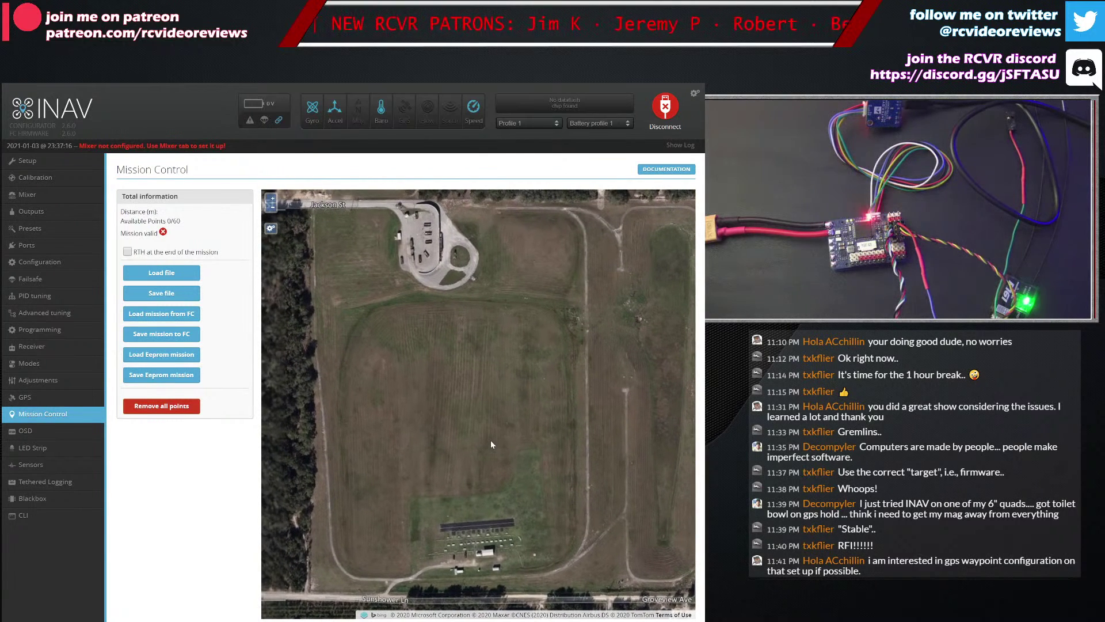
scroll(490, 441, up, 1)
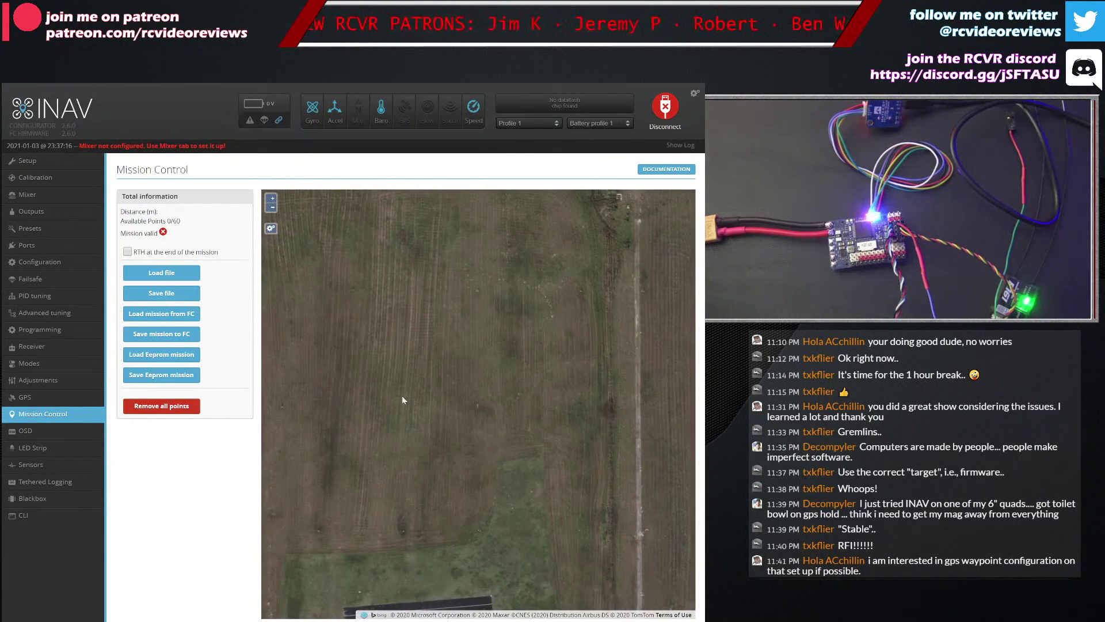
scroll(402, 397, down, 1)
drag(402, 396, 483, 401)
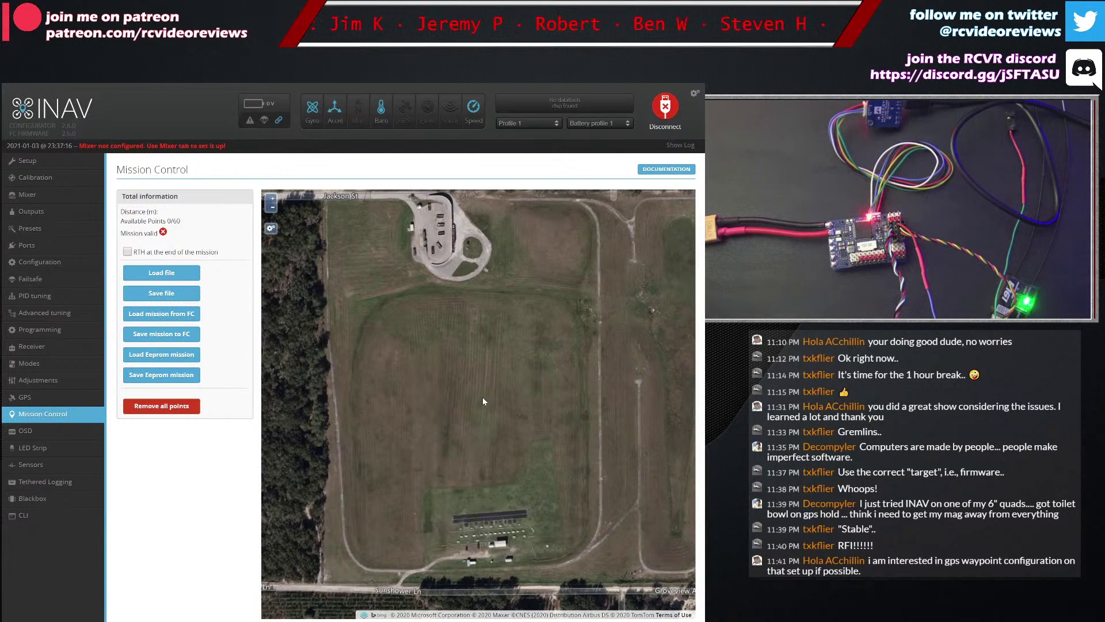
drag(483, 398, 474, 398)
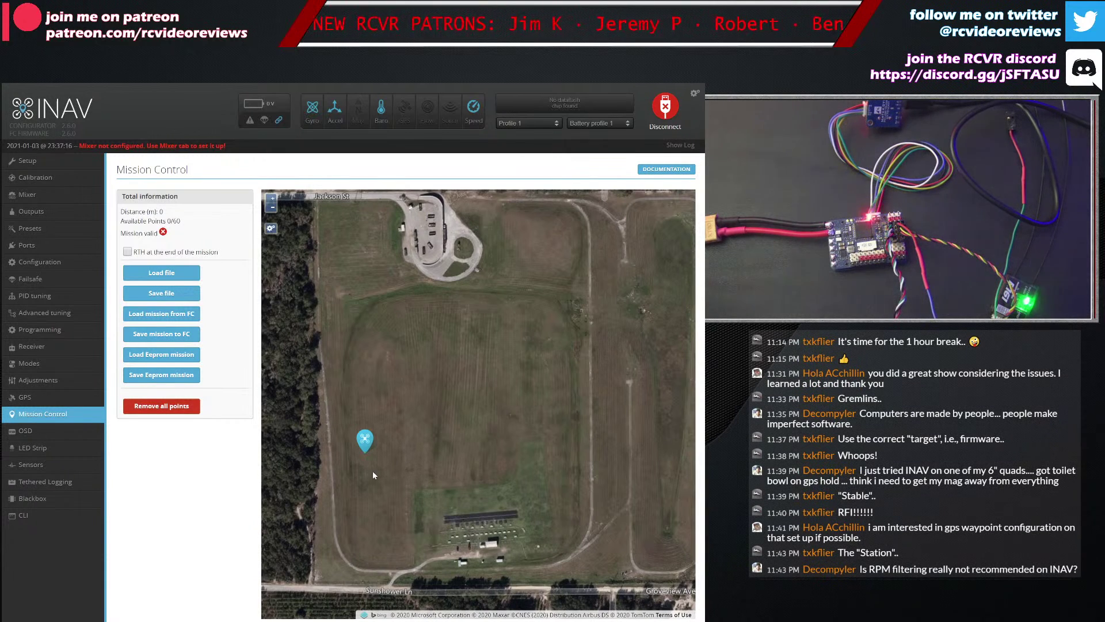
Step: Move the first waypoint to the field's lower west side and add four more around the north and east of the field
drag(363, 443, 356, 470)
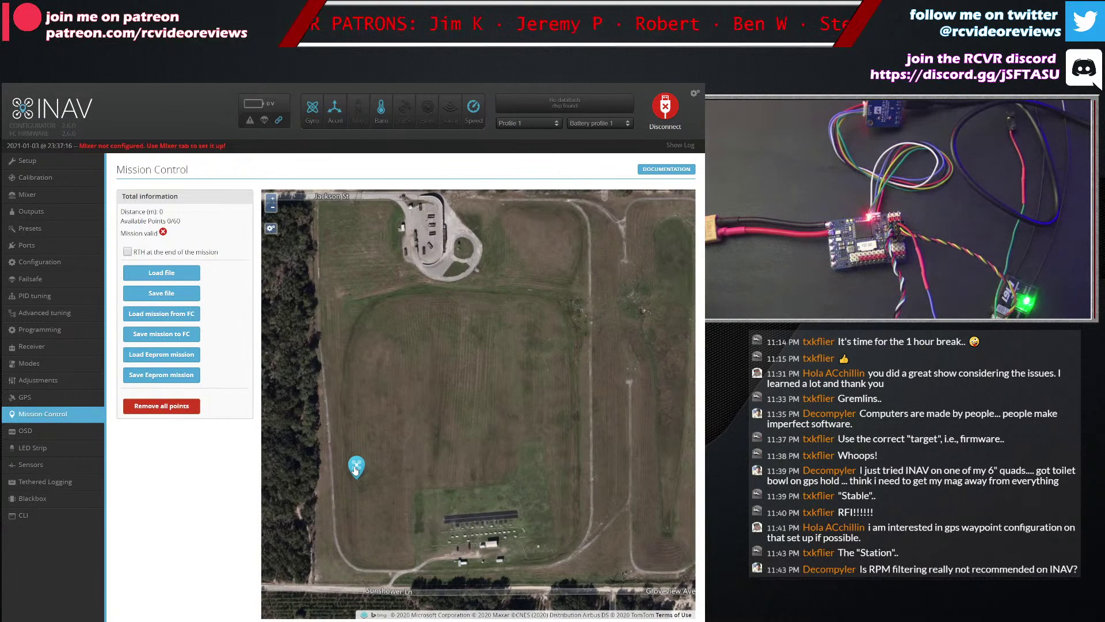
click(347, 280)
click(461, 317)
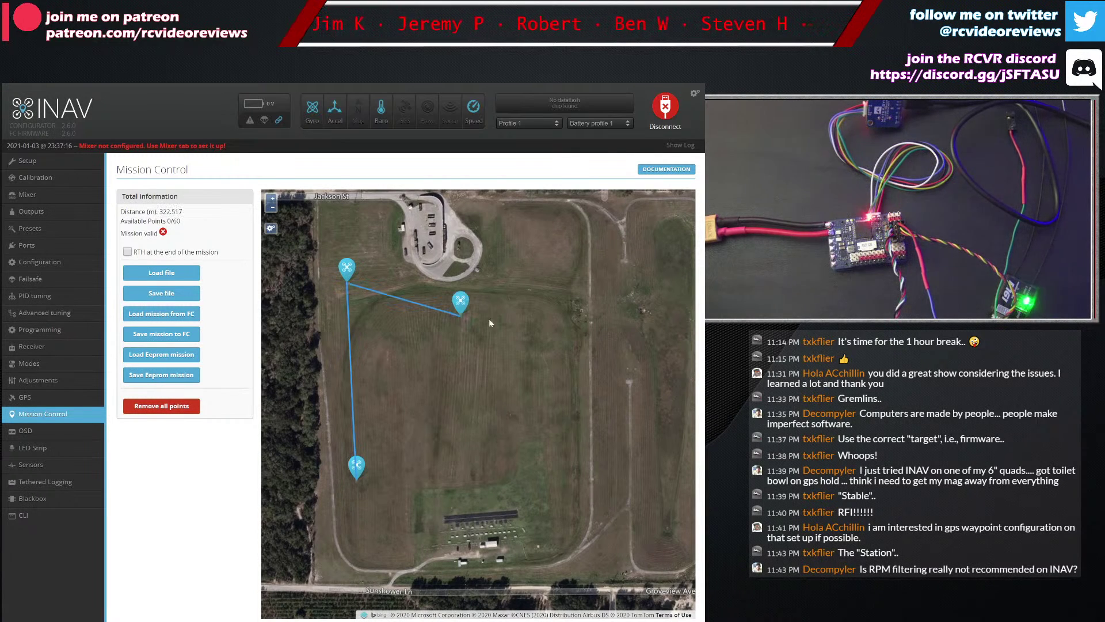
click(674, 237)
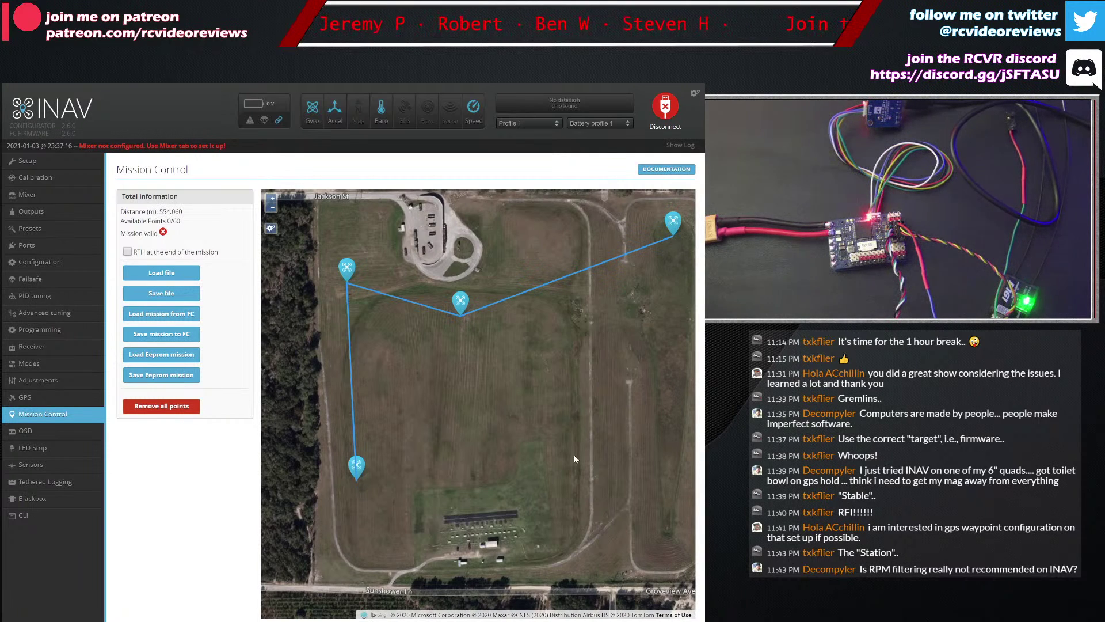
click(603, 444)
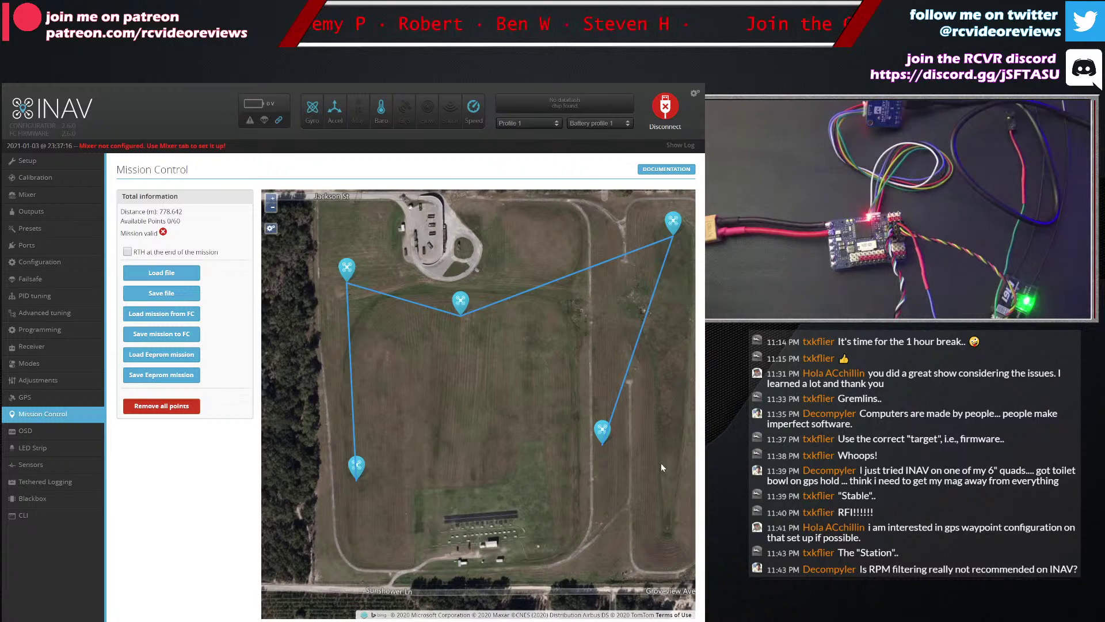
Step: Examine the altitude and other point settings of the northwest waypoint and the waypoint south of the parking area
click(345, 269)
scroll(346, 271, up, 1)
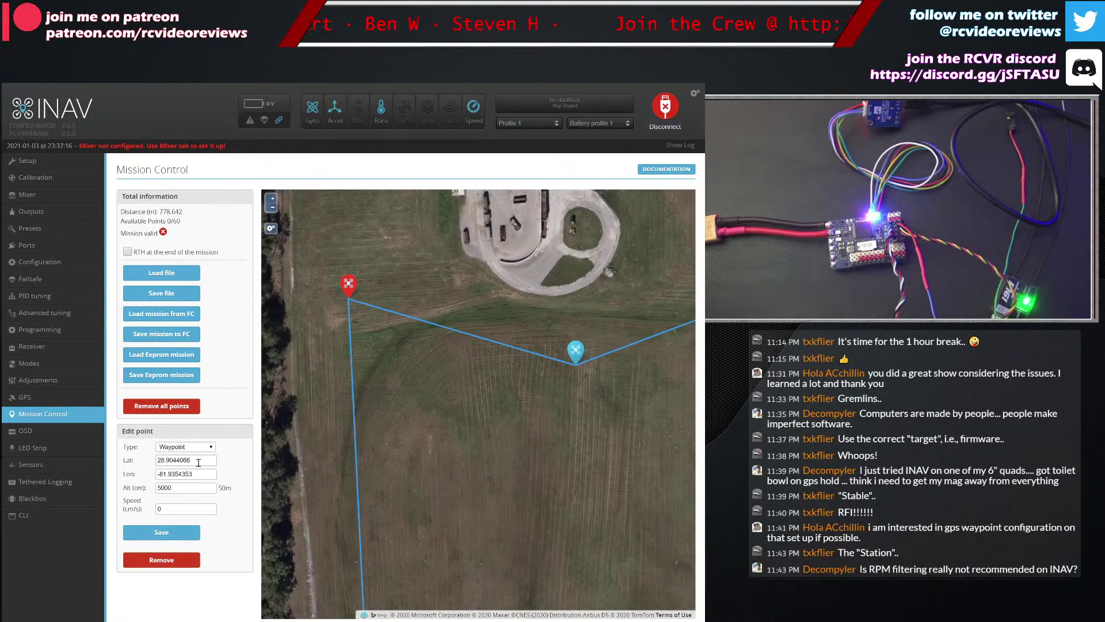
drag(183, 488, 150, 493)
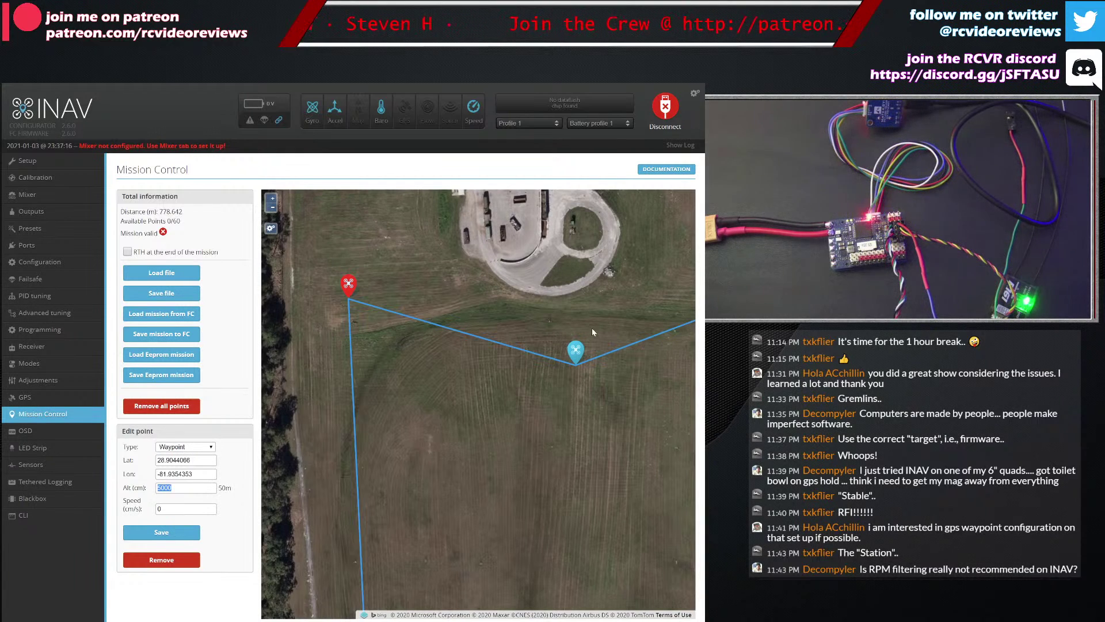
click(573, 354)
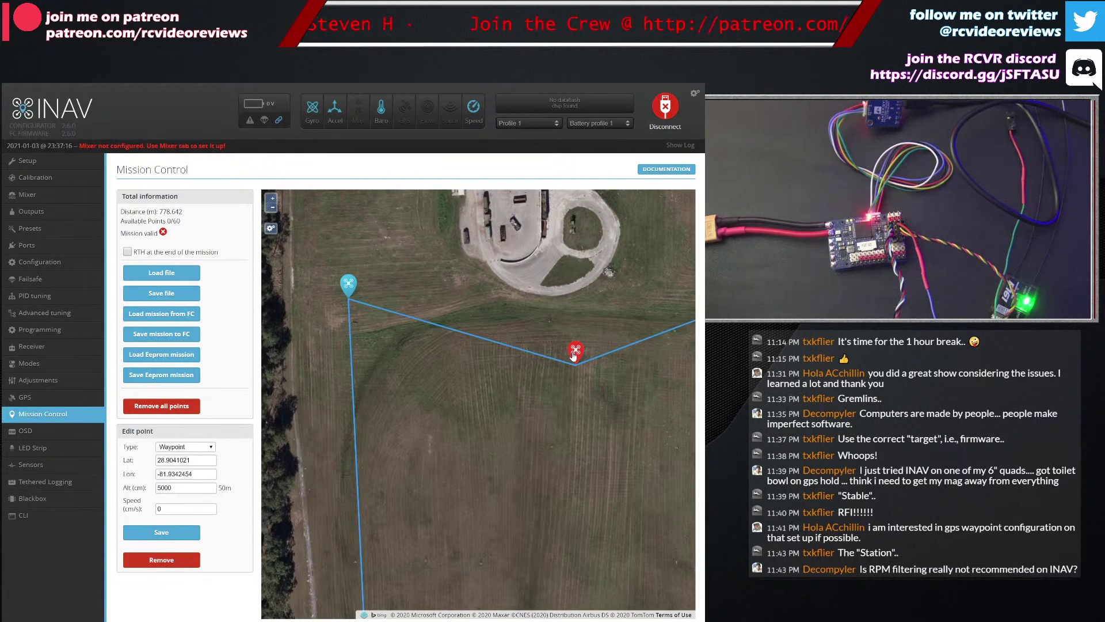
scroll(573, 354, down, 1)
Step: Move the fifth waypoint just east of the runway and add a sixth in the middle of the field
drag(599, 419, 455, 397)
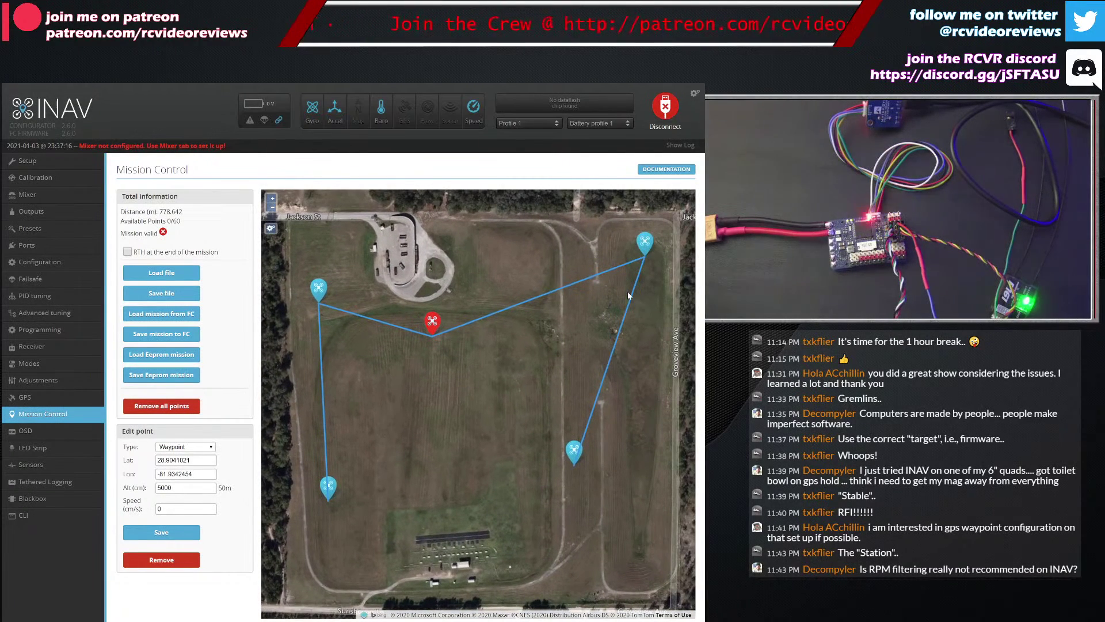
mouse_move(568, 456)
mouse_down()
mouse_move(602, 485)
mouse_move(602, 510)
mouse_move(502, 522)
mouse_up()
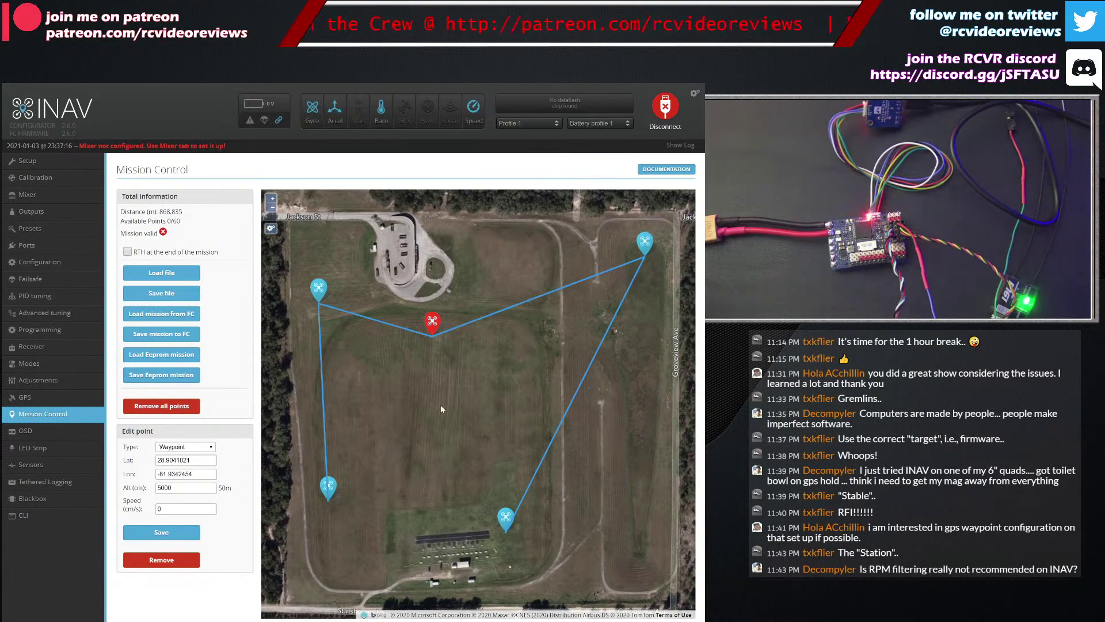
click(446, 418)
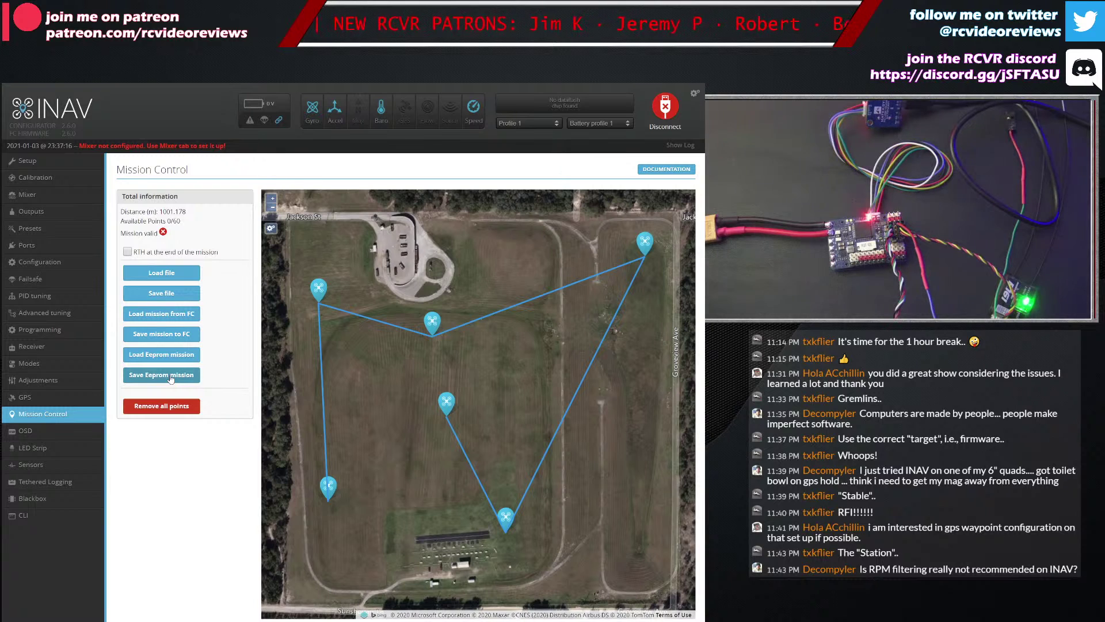
Step: Save the mission to the flight controller and enable RTH at the end of the mission
click(164, 338)
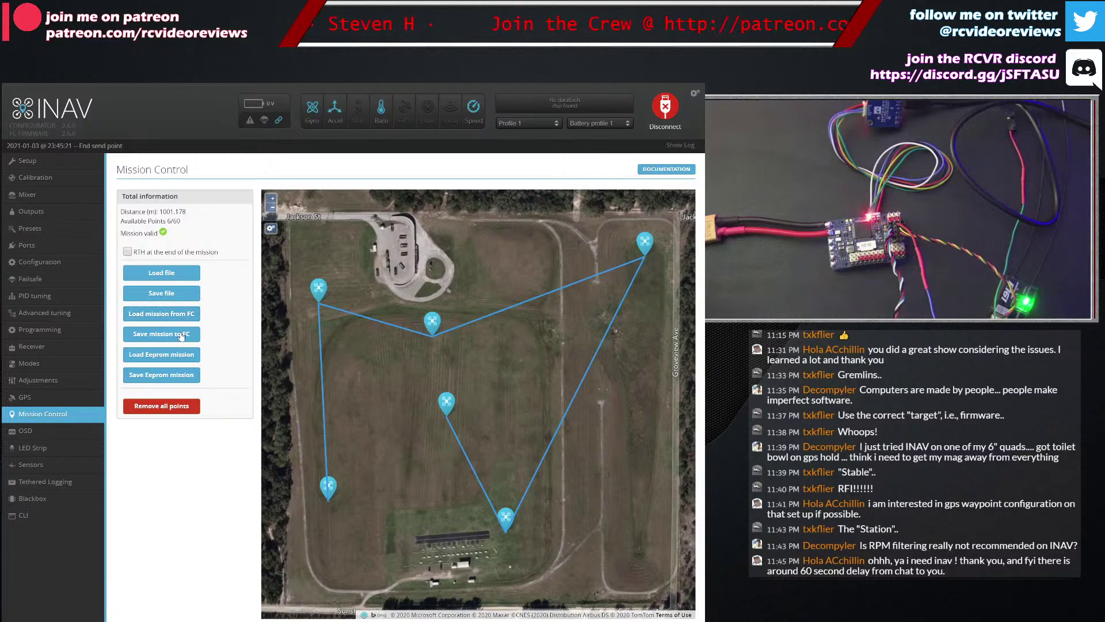
click(128, 252)
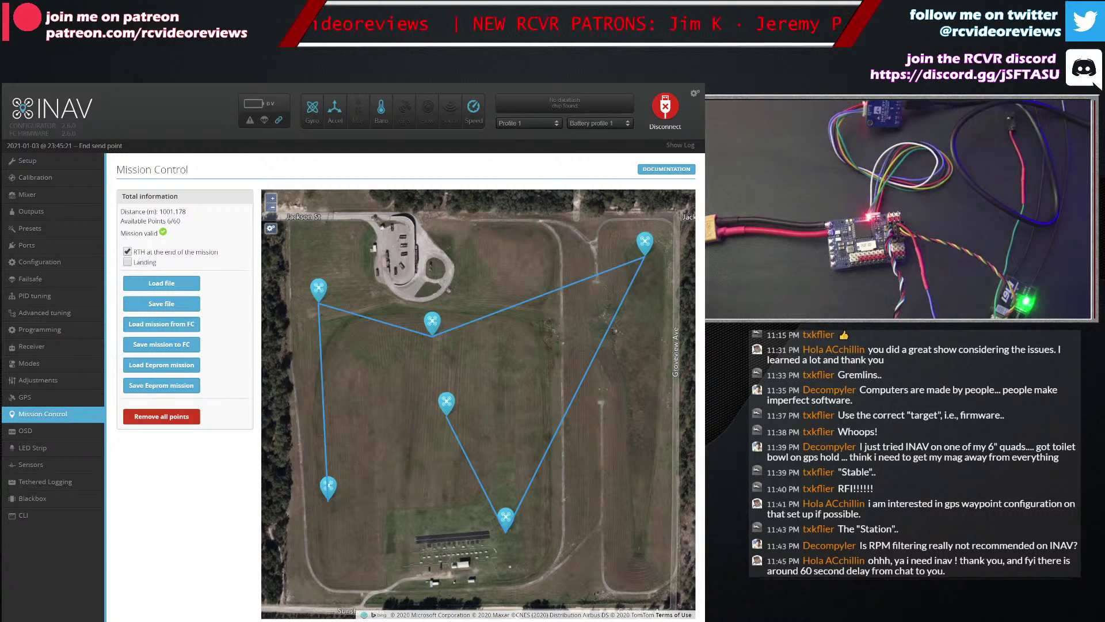
Step: Remove all waypoints from the mission map and confirm the removal
scroll(279, 263, down, 2)
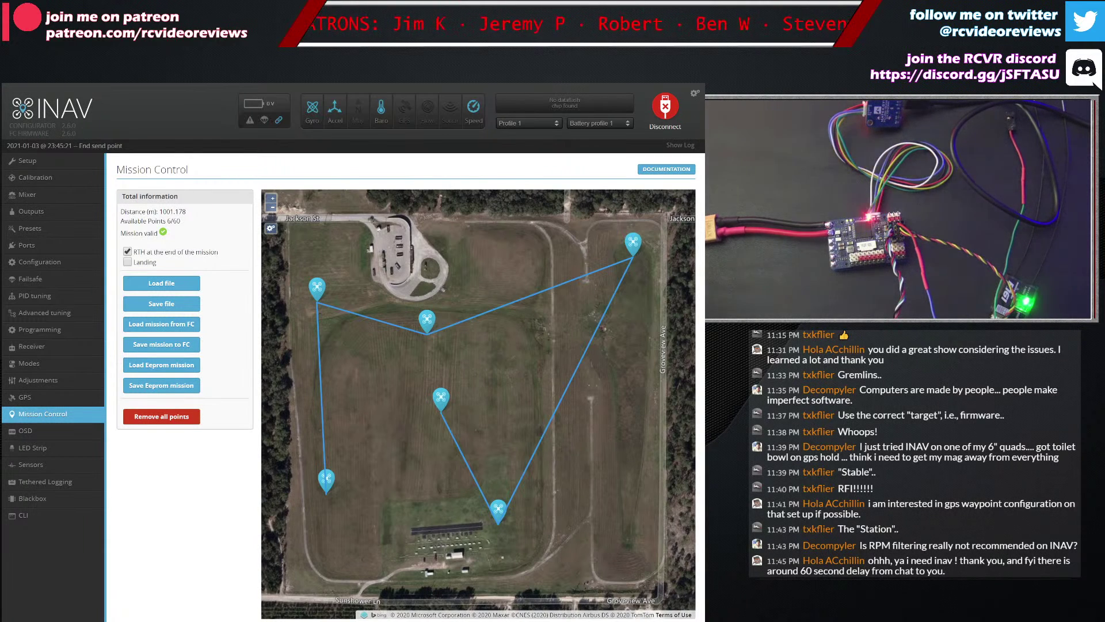
scroll(375, 334, down, 1)
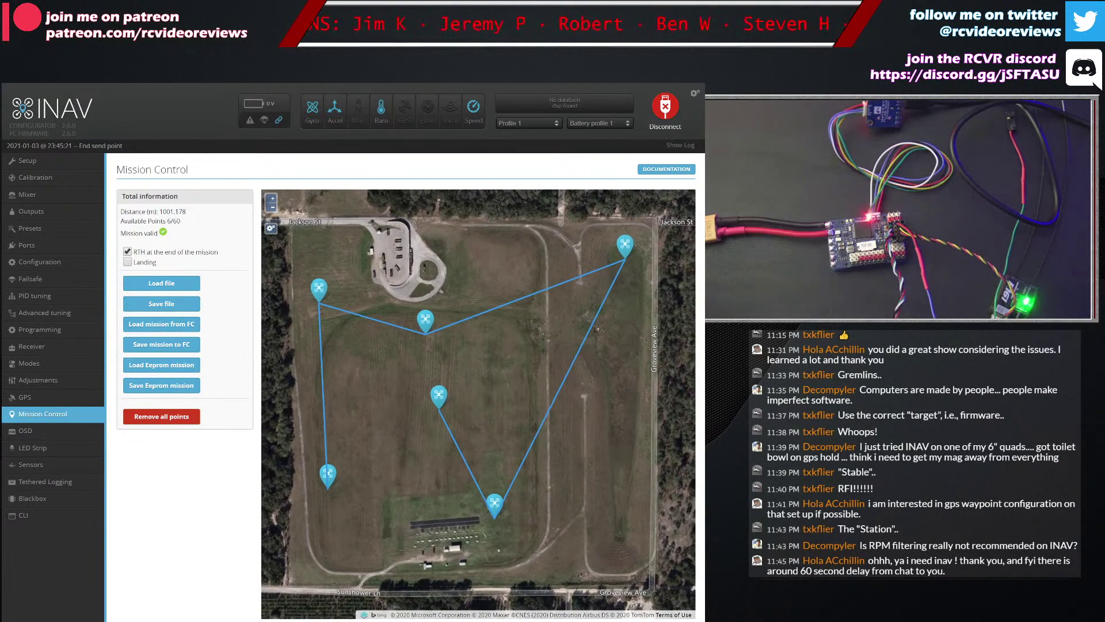
scroll(368, 319, up, 1)
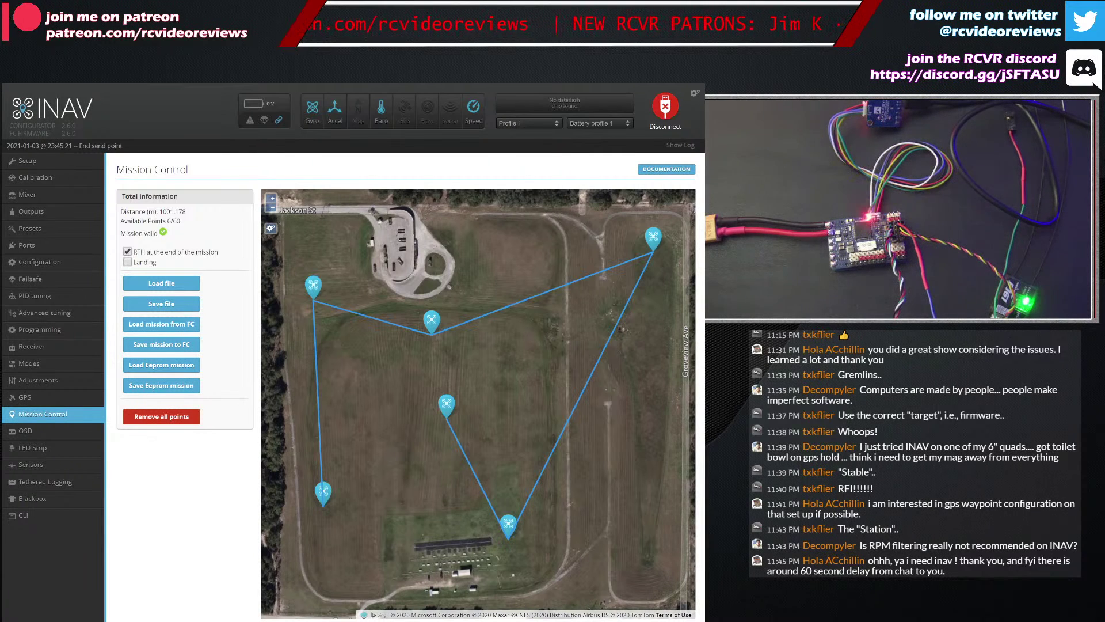
scroll(479, 404, down, 3)
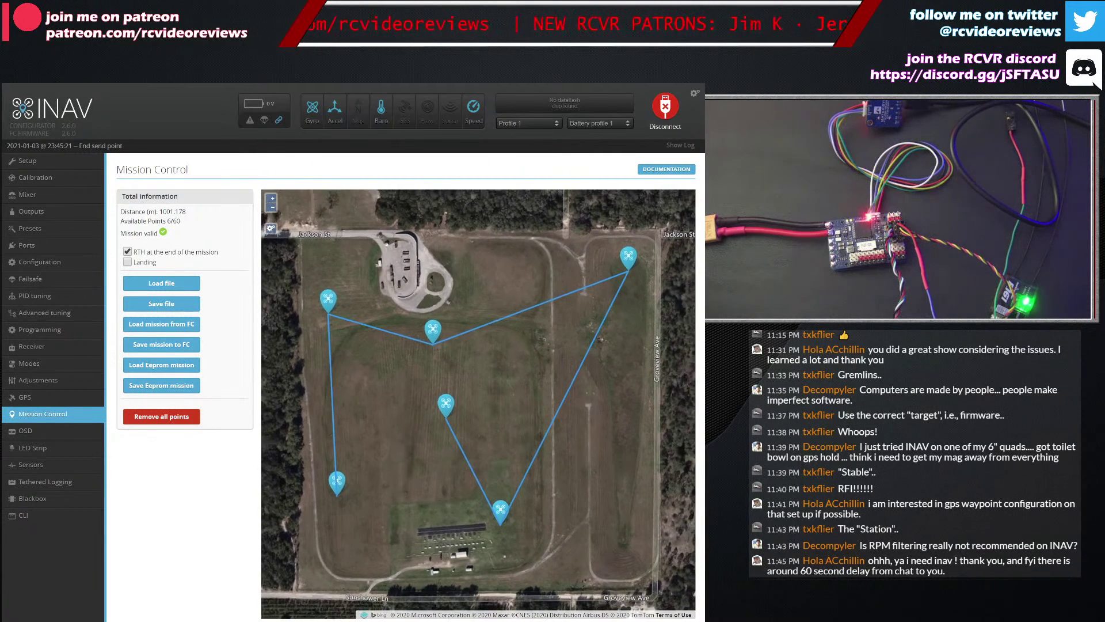
scroll(417, 419, down, 2)
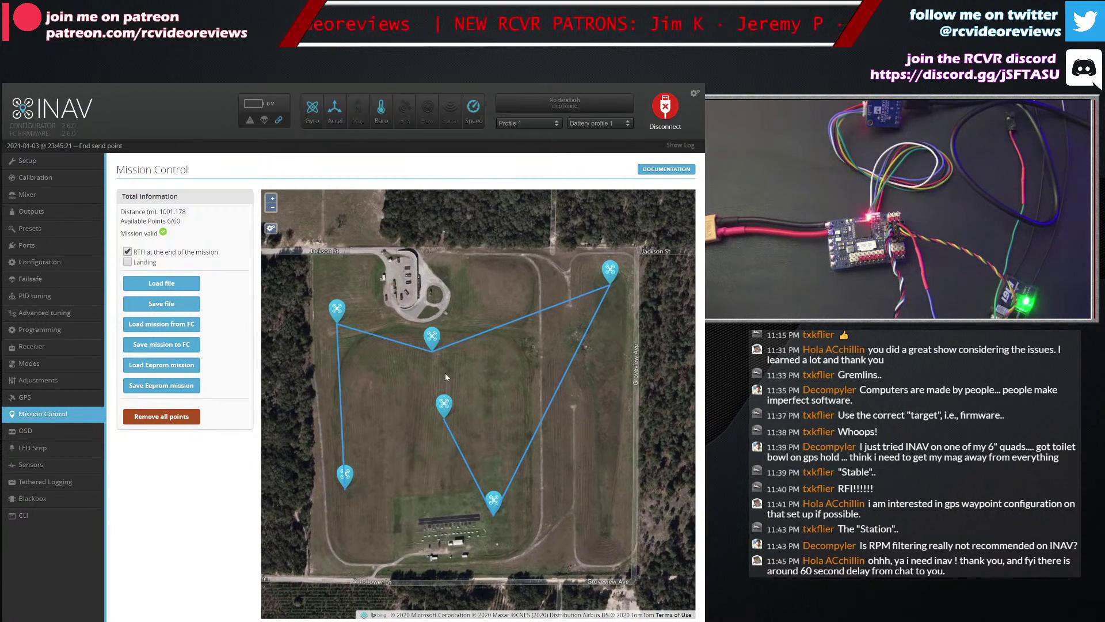
click(408, 361)
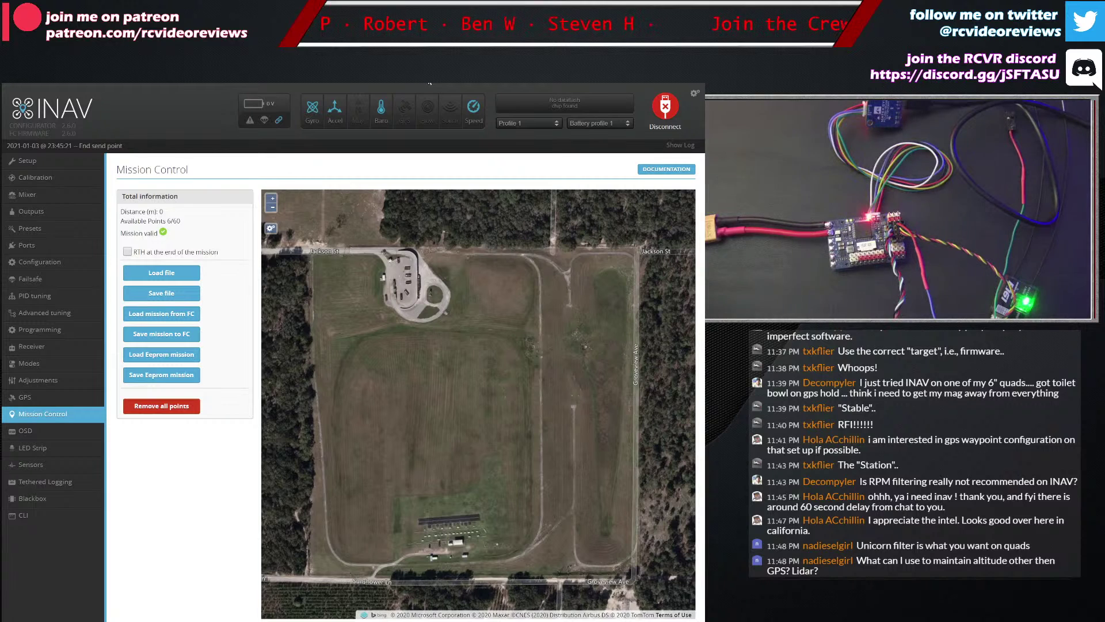
Step: Open the advanced tuning settings and examine the vertical position barometer weight in the Position Estimator
click(55, 318)
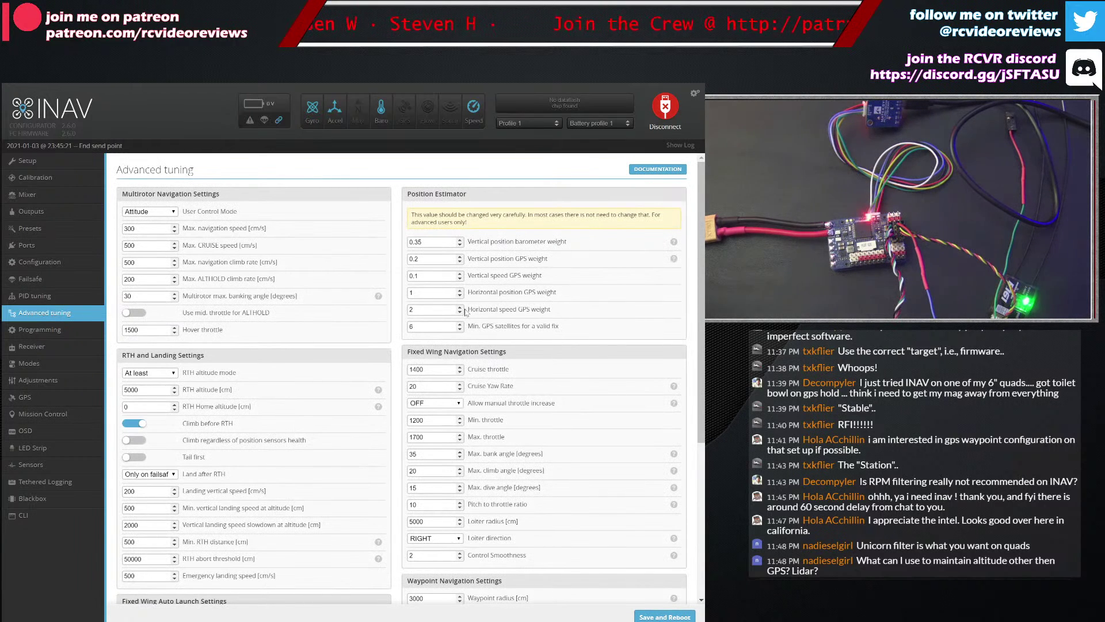
drag(491, 242, 567, 248)
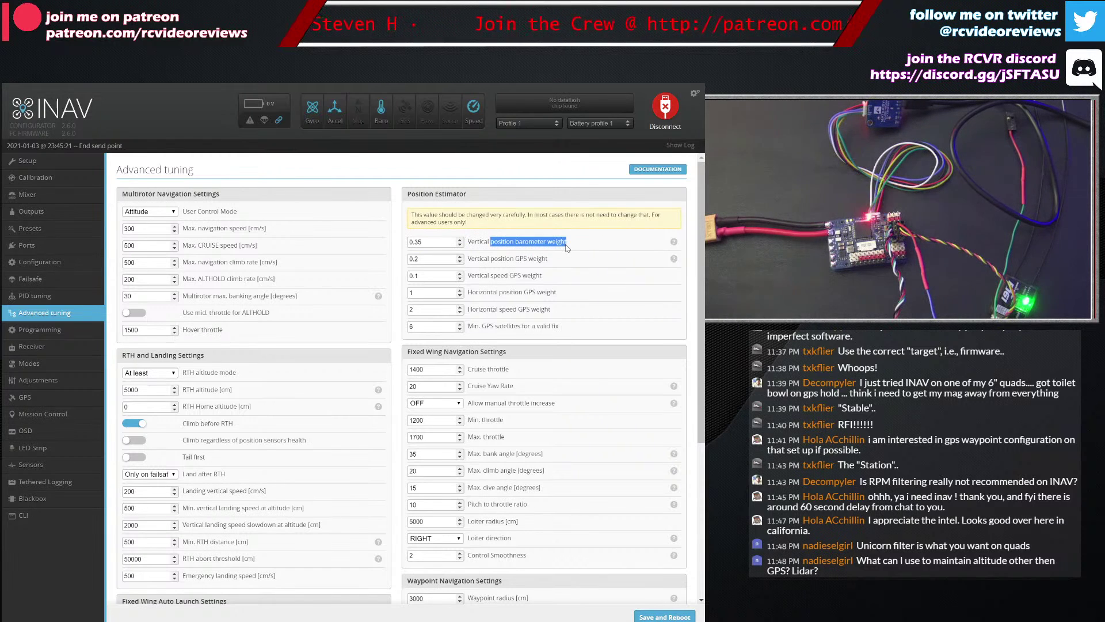
drag(426, 242, 402, 244)
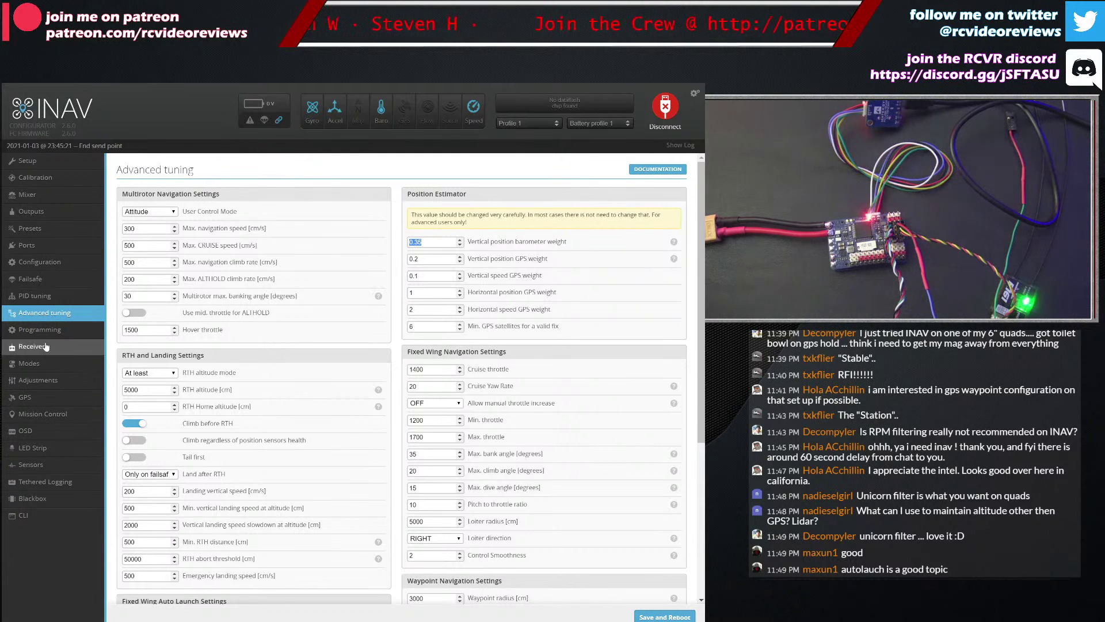
Step: Set Max Throw Angle in the Fixed Wing Auto Launch Settings to 60 degrees
scroll(249, 353, down, 1)
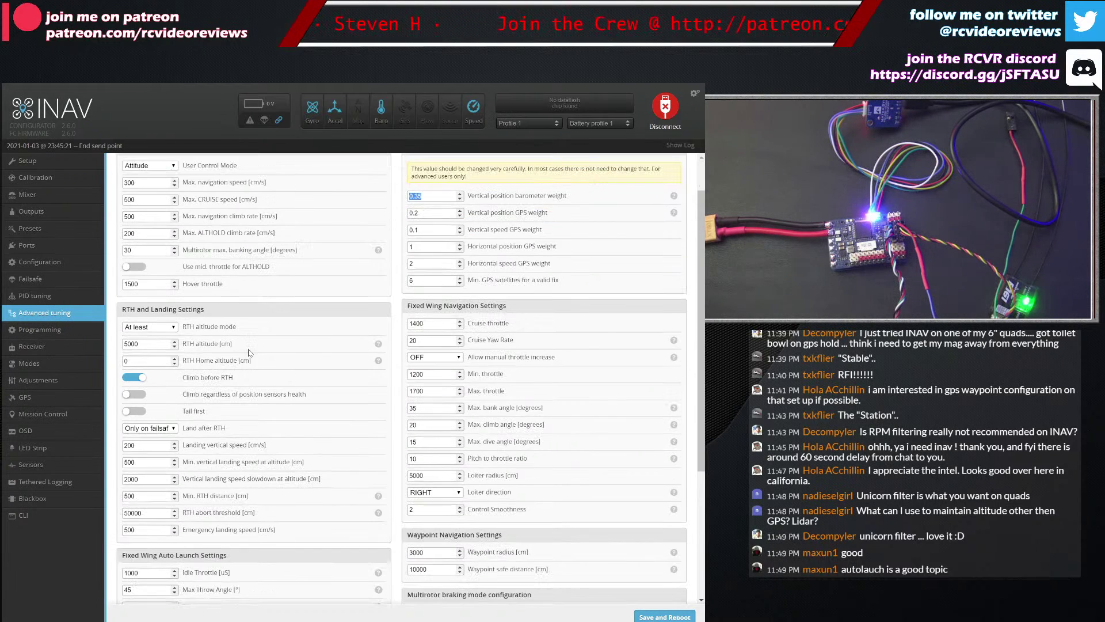
scroll(249, 353, down, 4)
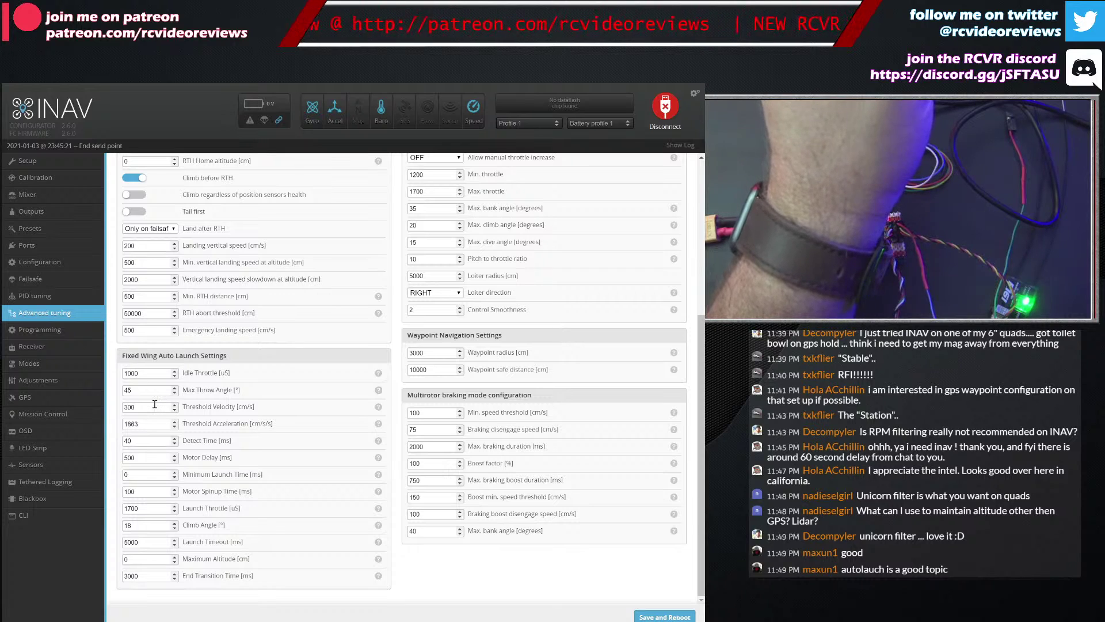
mouse_move(379, 407)
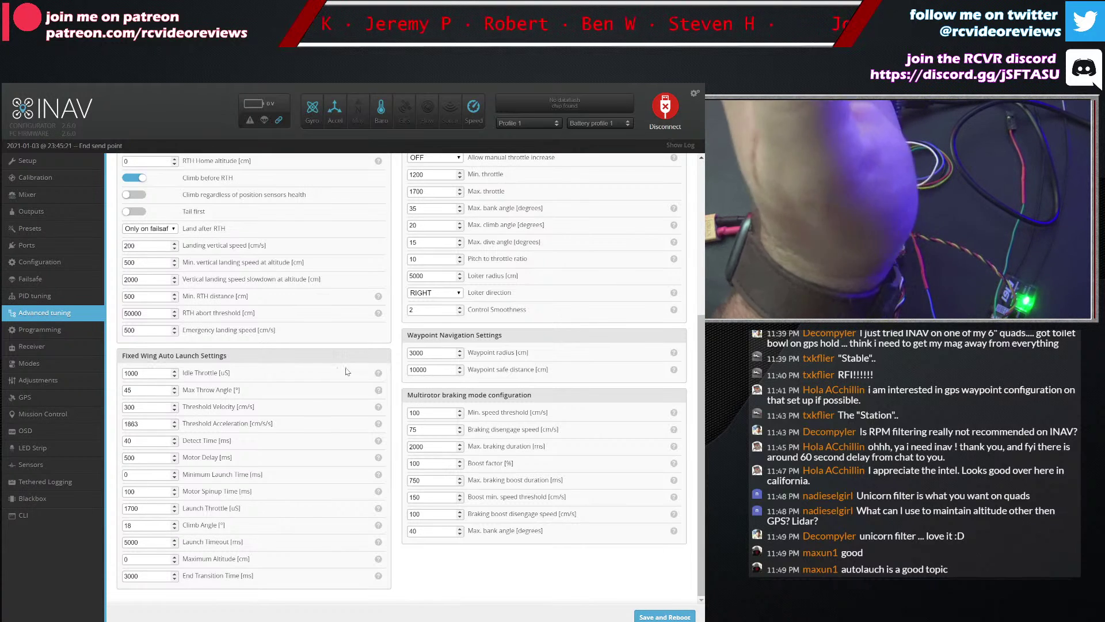
mouse_move(378, 374)
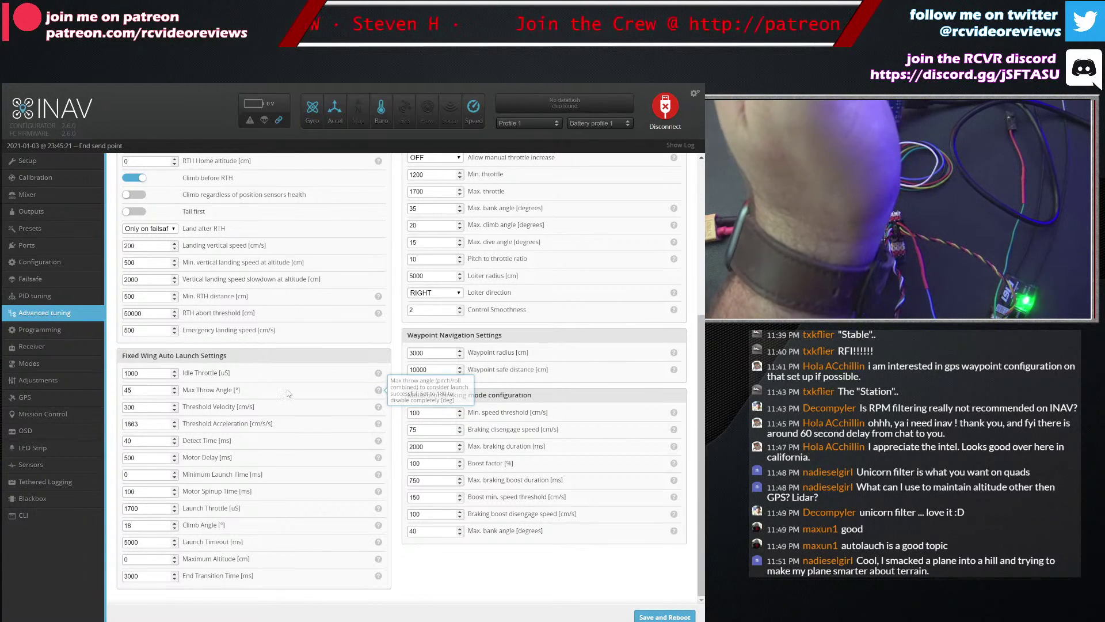
click(174, 388)
click(175, 388)
click(175, 388)
click(175, 388)
click(174, 388)
click(174, 388)
click(174, 388)
click(175, 388)
click(175, 388)
click(175, 388)
click(174, 388)
click(174, 388)
click(174, 388)
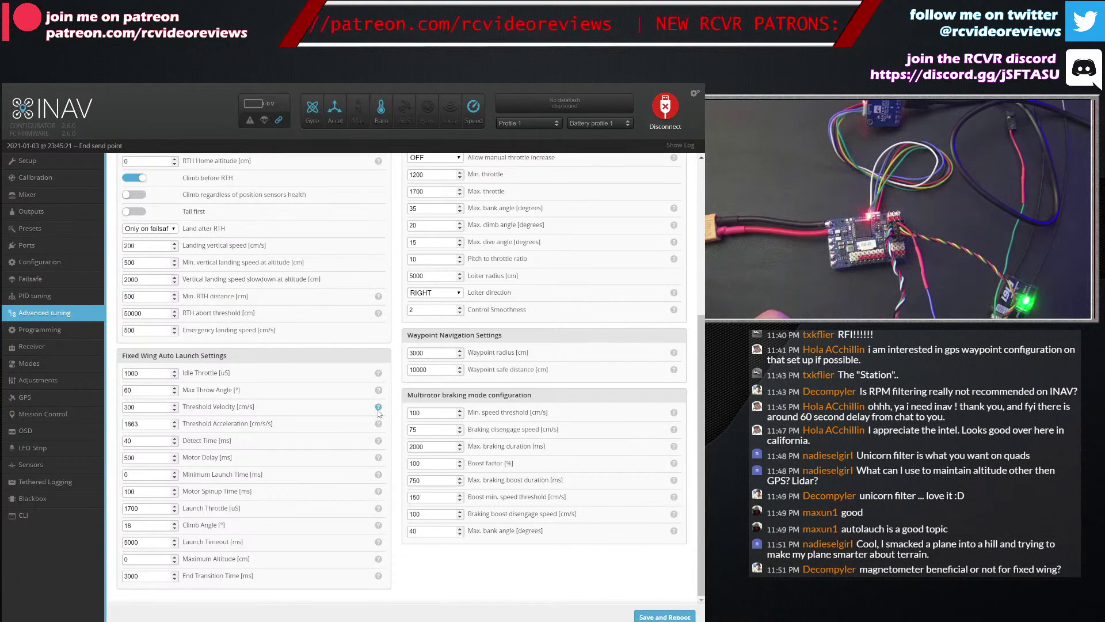
Step: Set the Climb Angle in the Fixed Wing Auto Launch Settings to 20 degrees
mouse_move(378, 410)
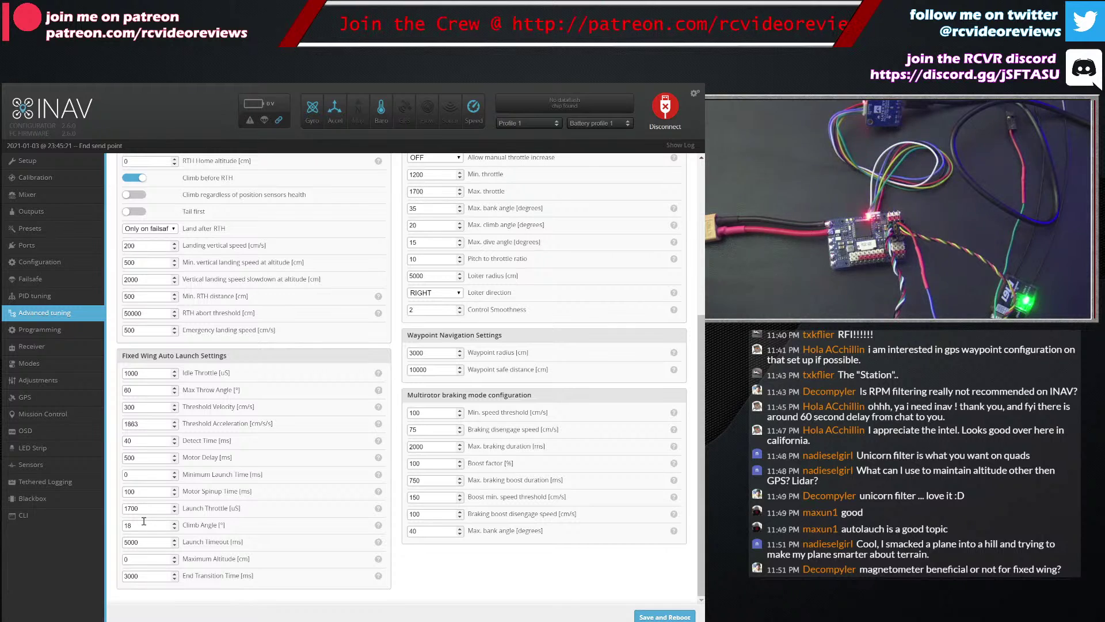
drag(132, 525, 123, 524)
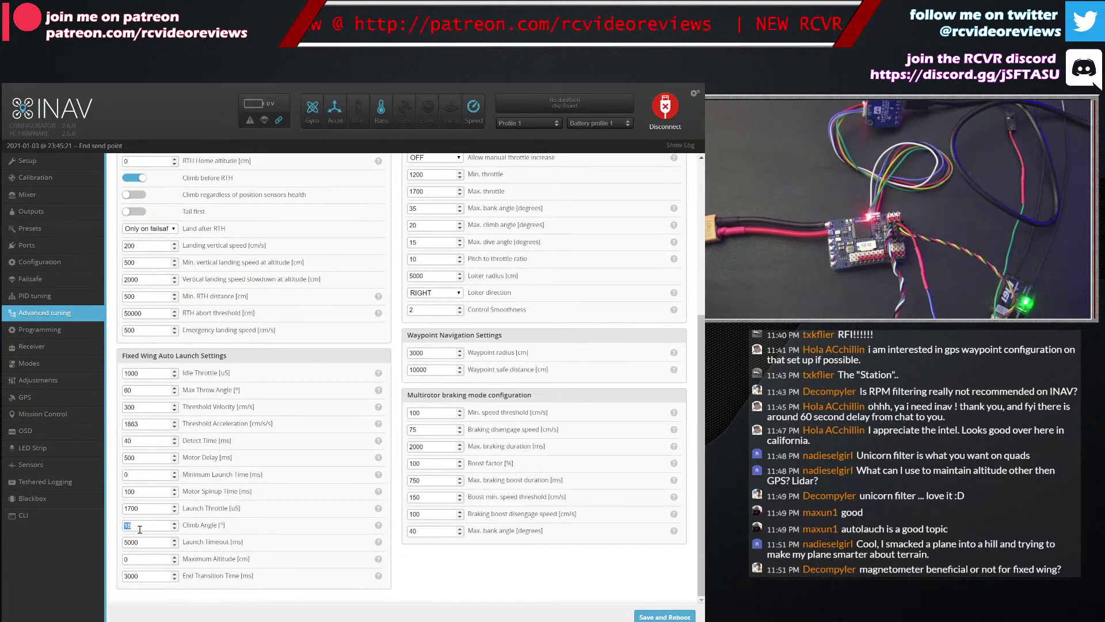
text(20)
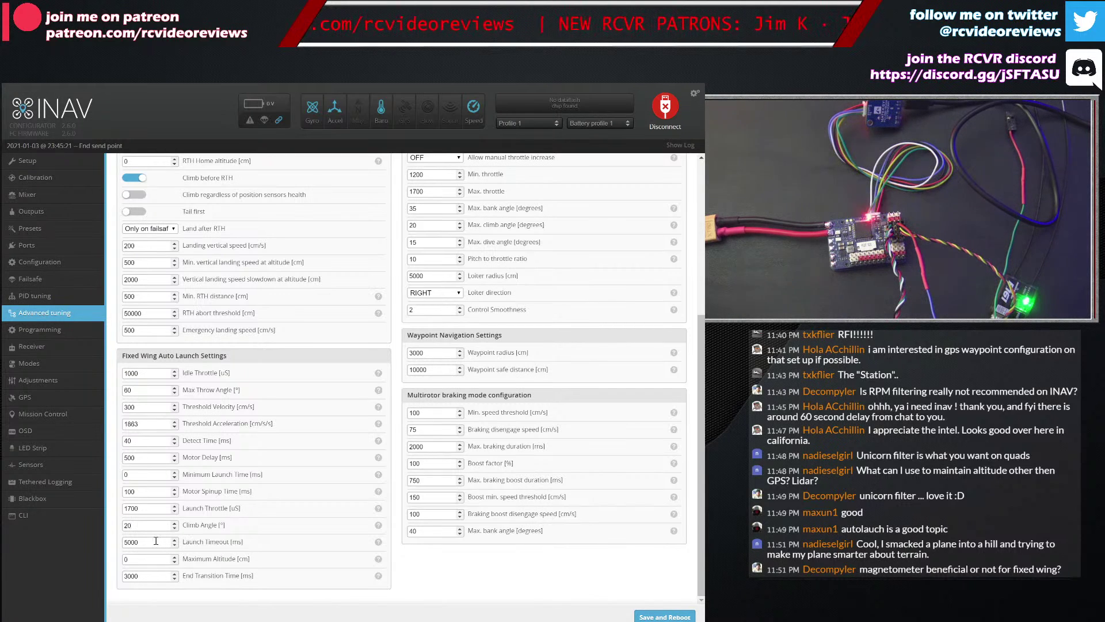
mouse_move(379, 543)
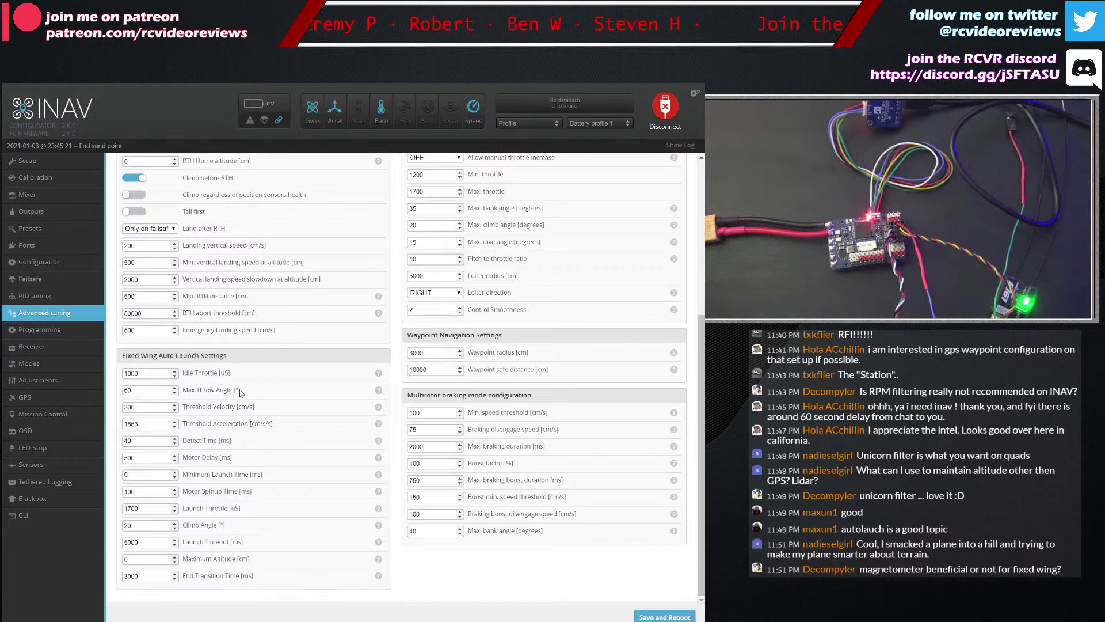
Step: Change the RTH altitude mode in the RTH and Landing Settings to Max
scroll(240, 388, up, 3)
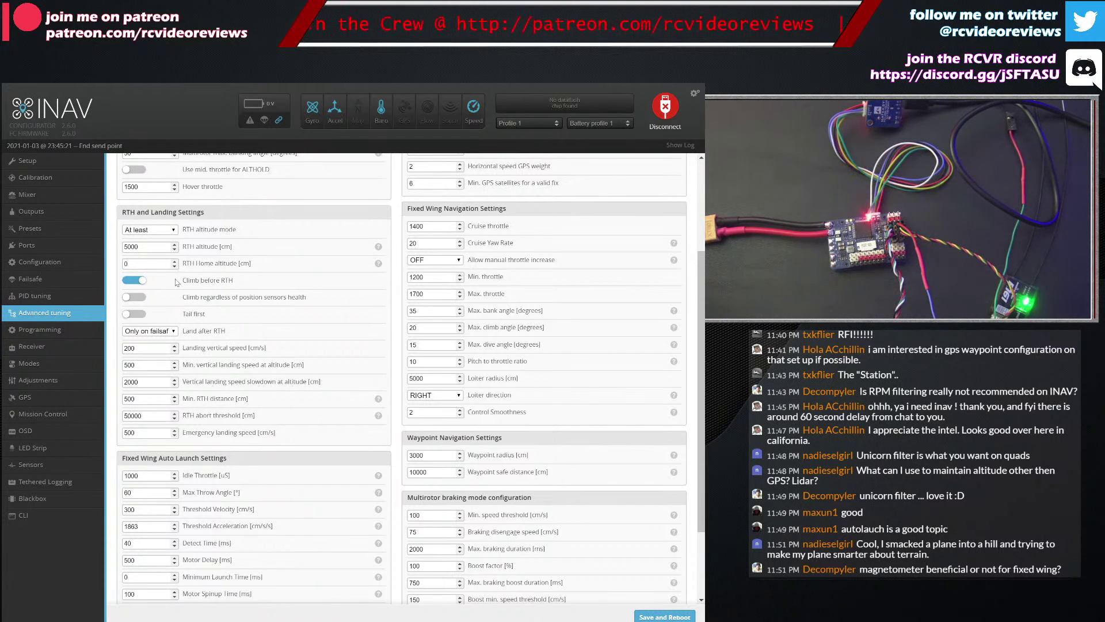
key(Up)
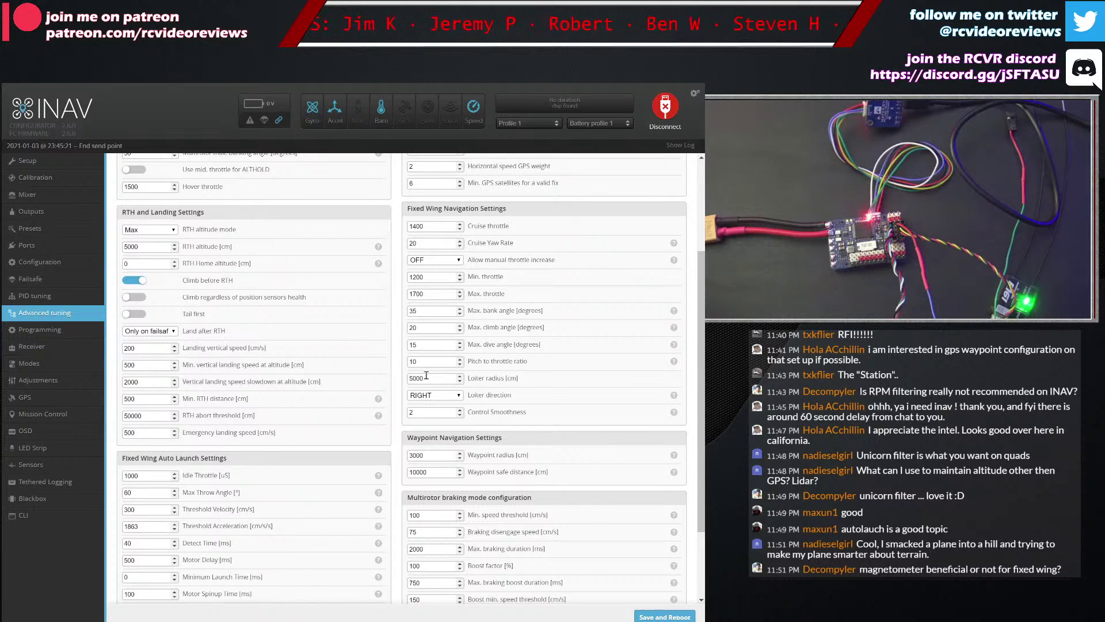
Step: Select the Loiter radius value in the Fixed Wing Navigation Settings for editing
scroll(403, 391, up, 1)
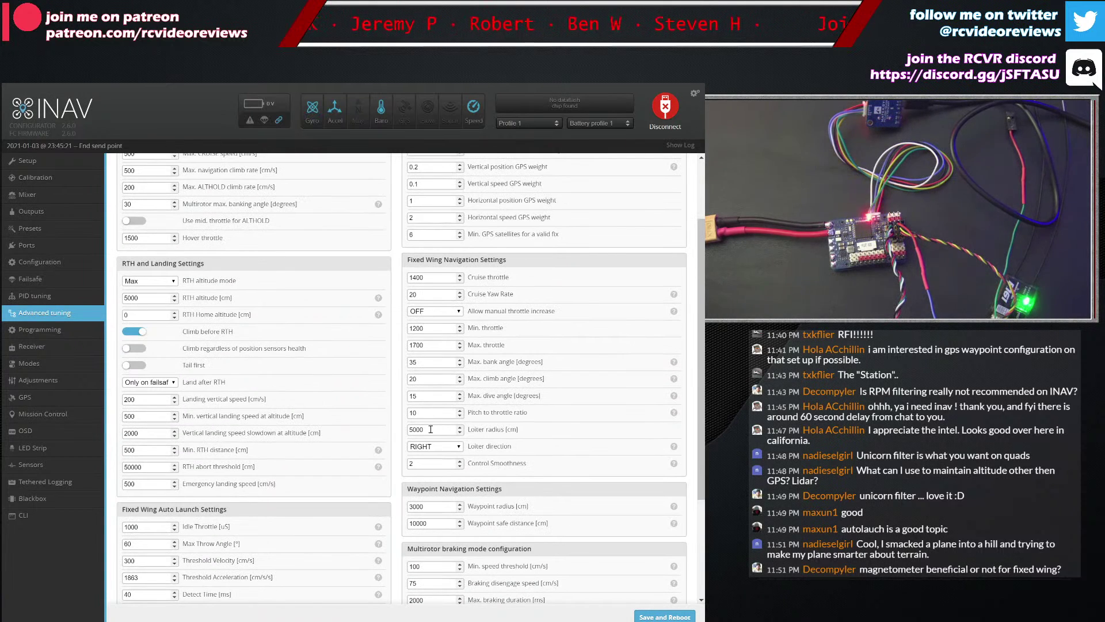
drag(431, 426, 368, 426)
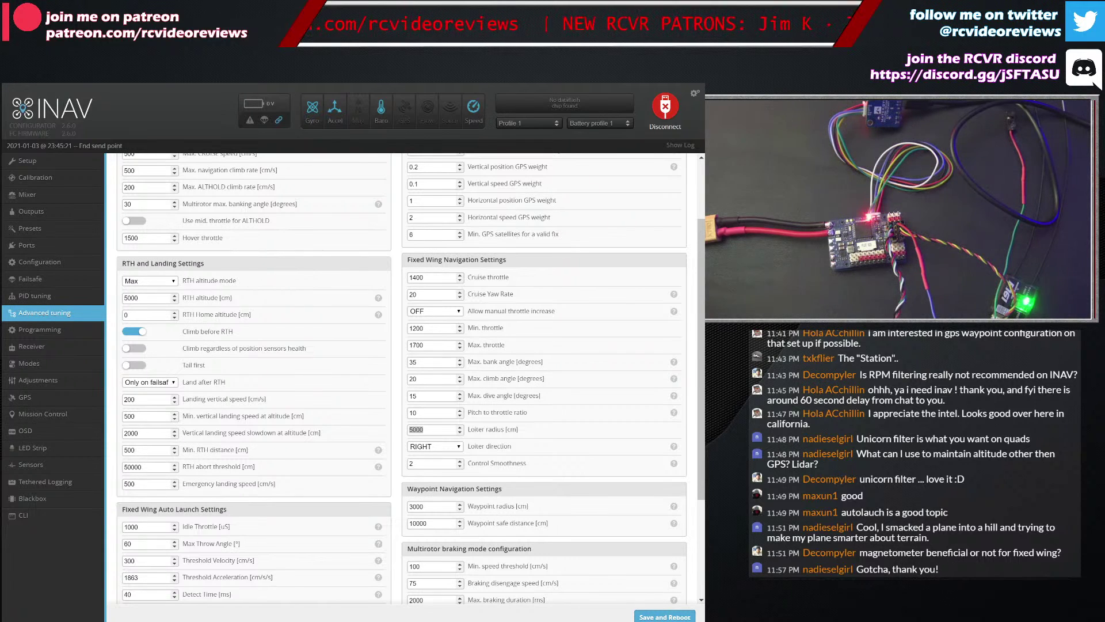
key(alt+Tab)
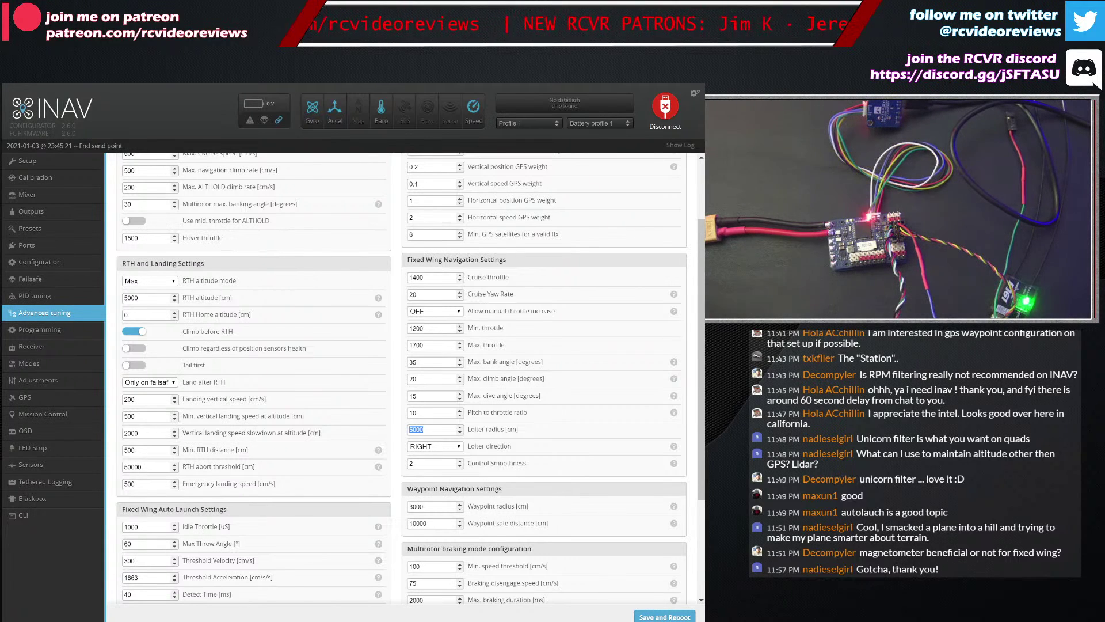